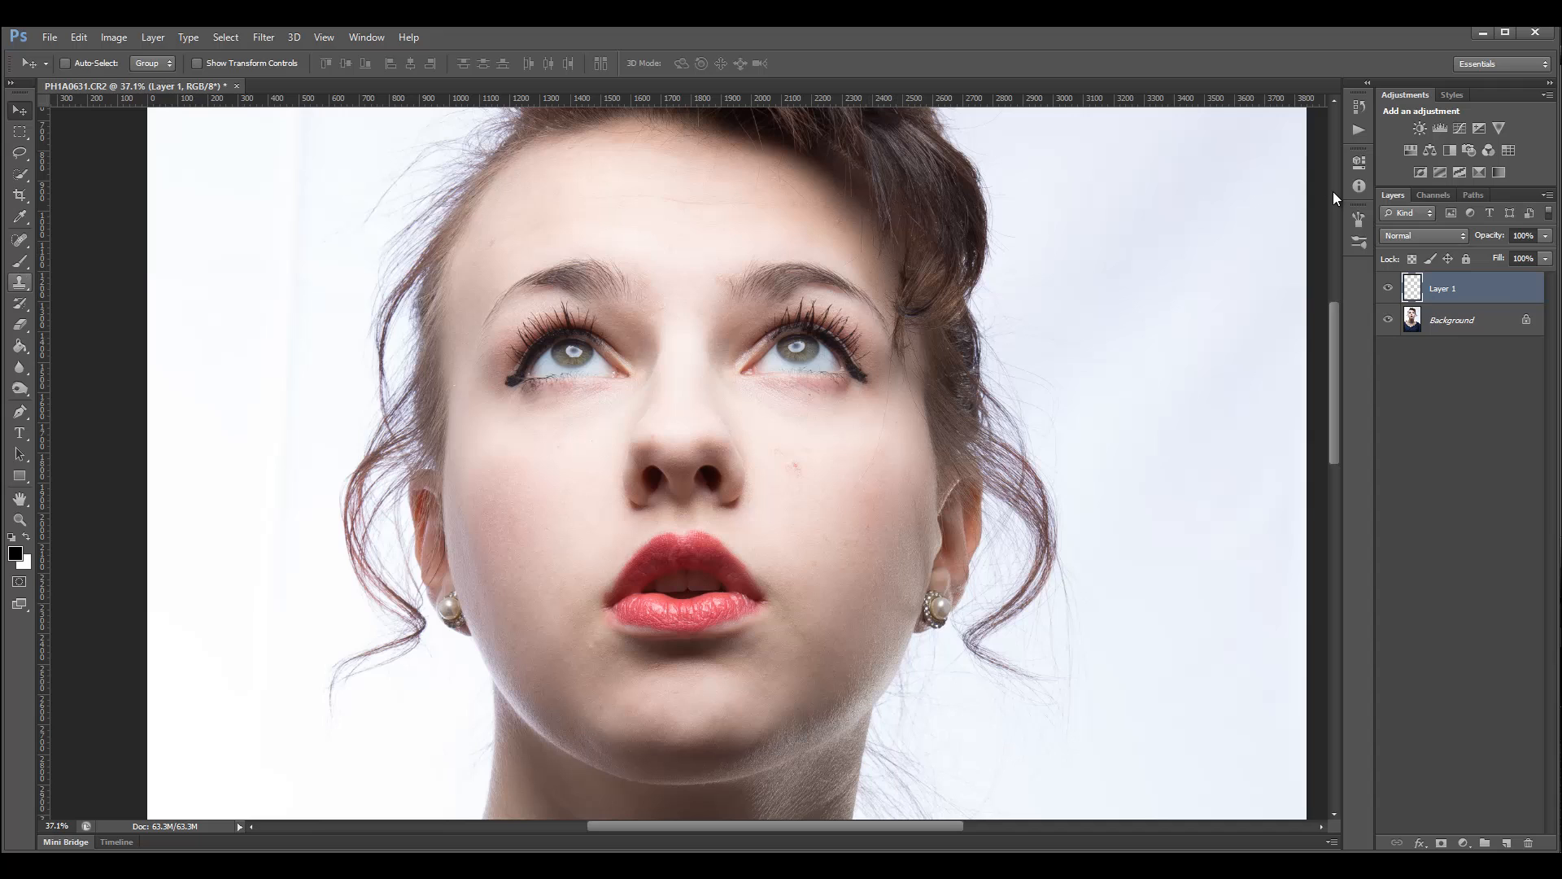
Activate the Spot Healing Brush with a 20 px size and 100% hardness.
left_click(20, 240)
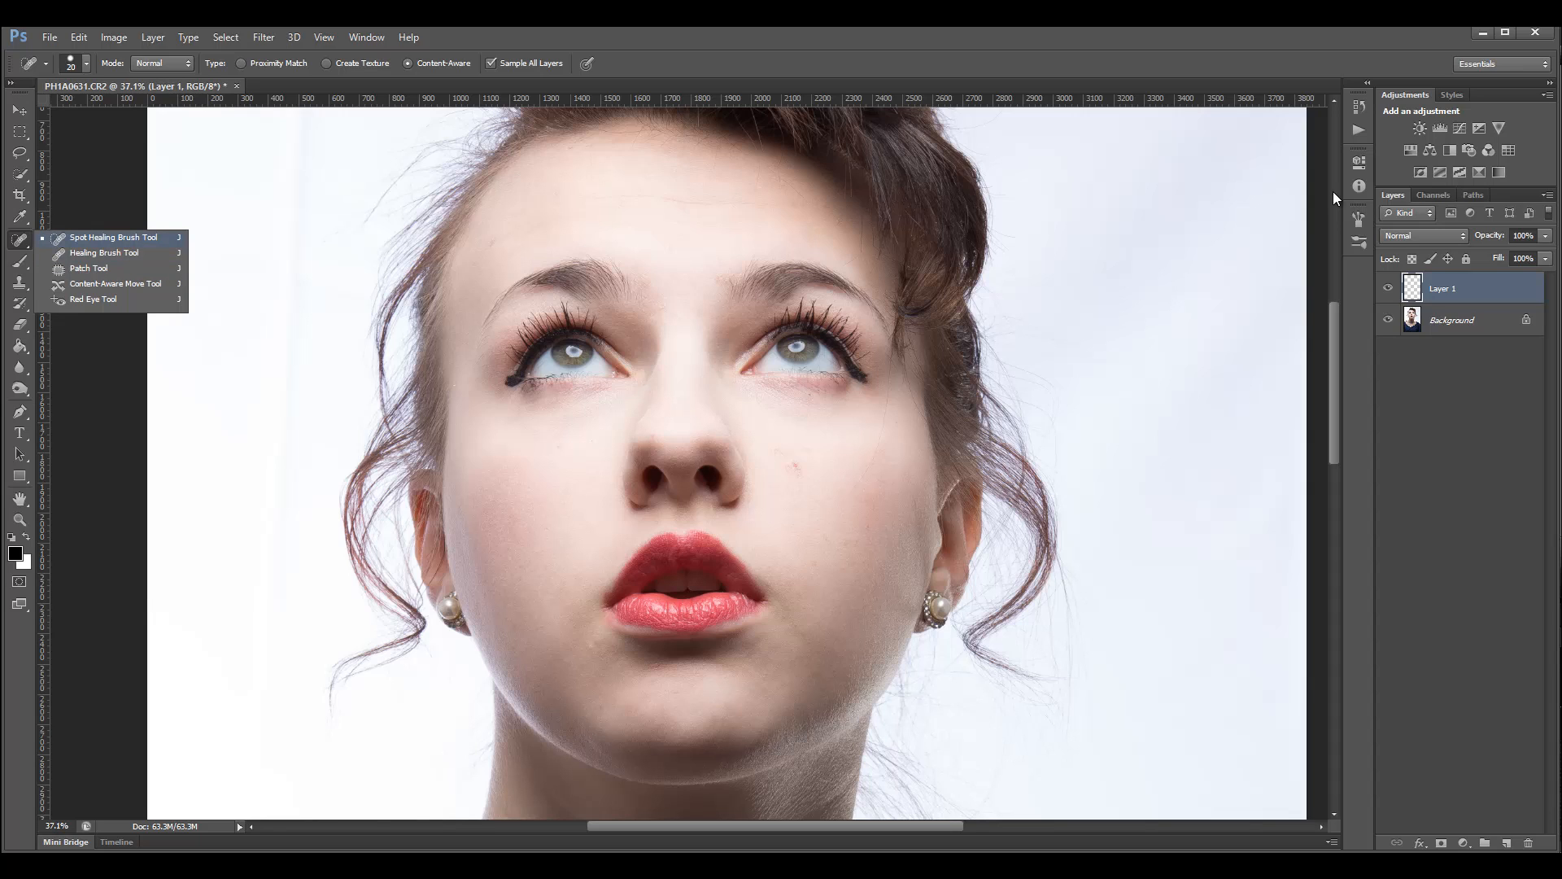
left_click(102, 236)
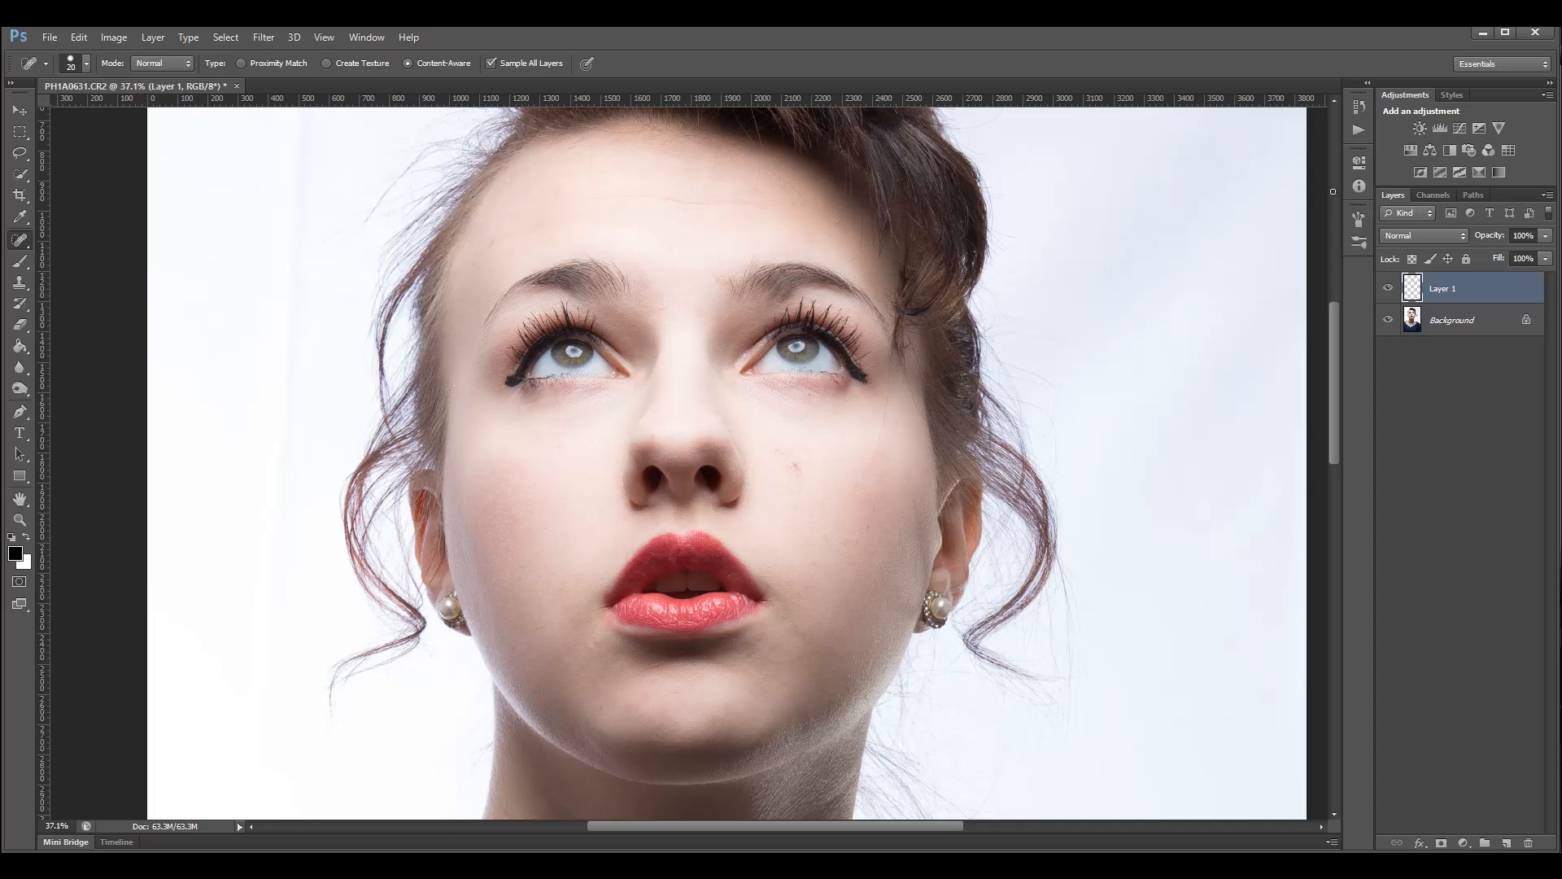
left_click(86, 64)
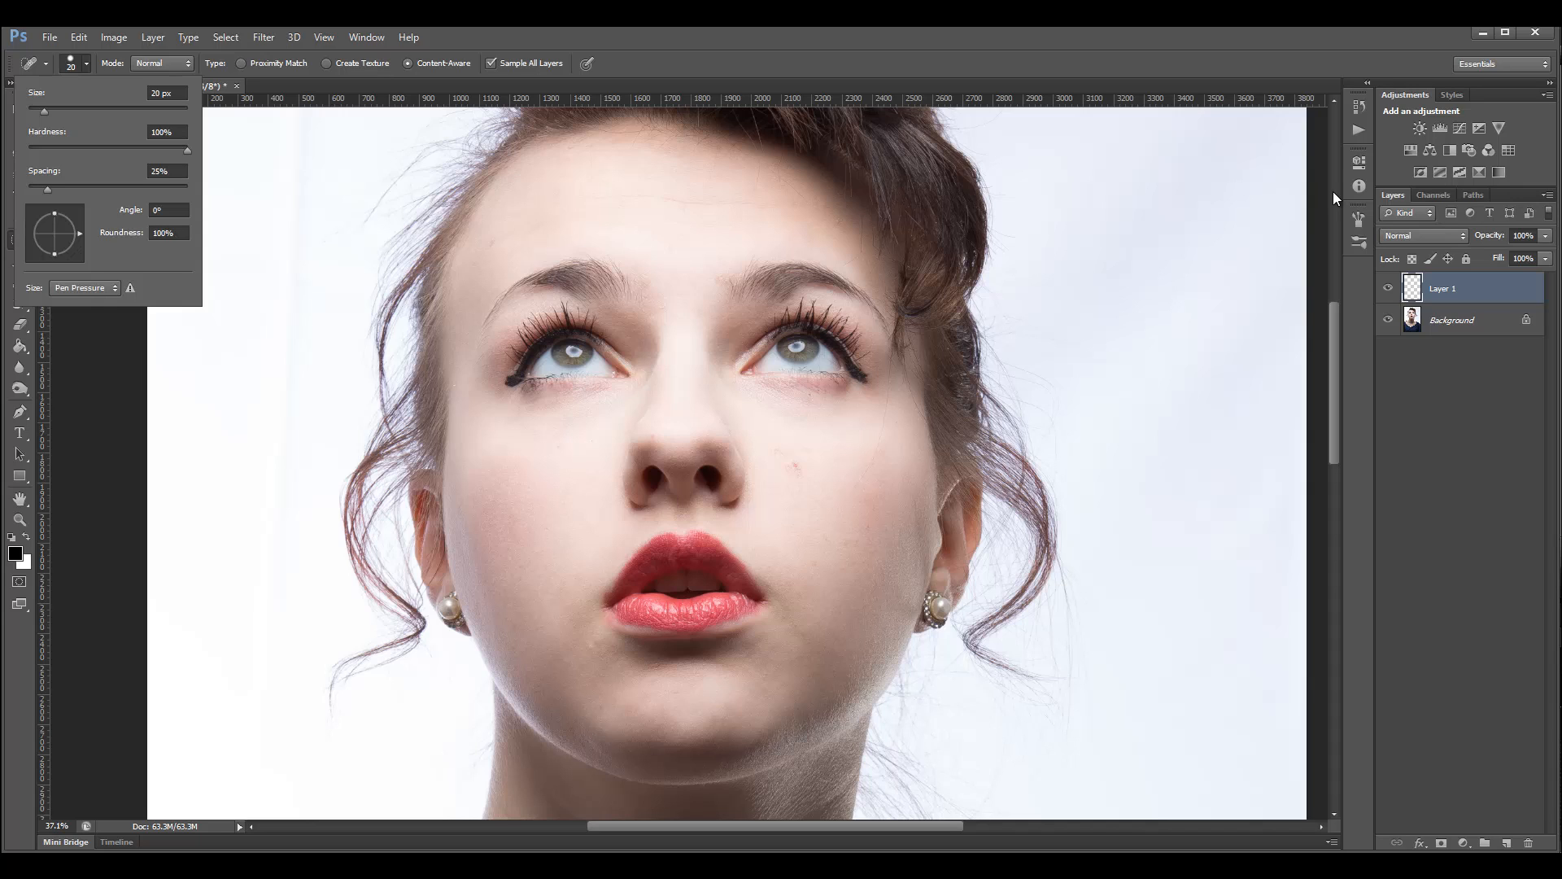
mouse_move(187, 151)
left_mouse_down()
mouse_move(116, 151)
mouse_move(187, 151)
left_mouse_up()
key("Return")
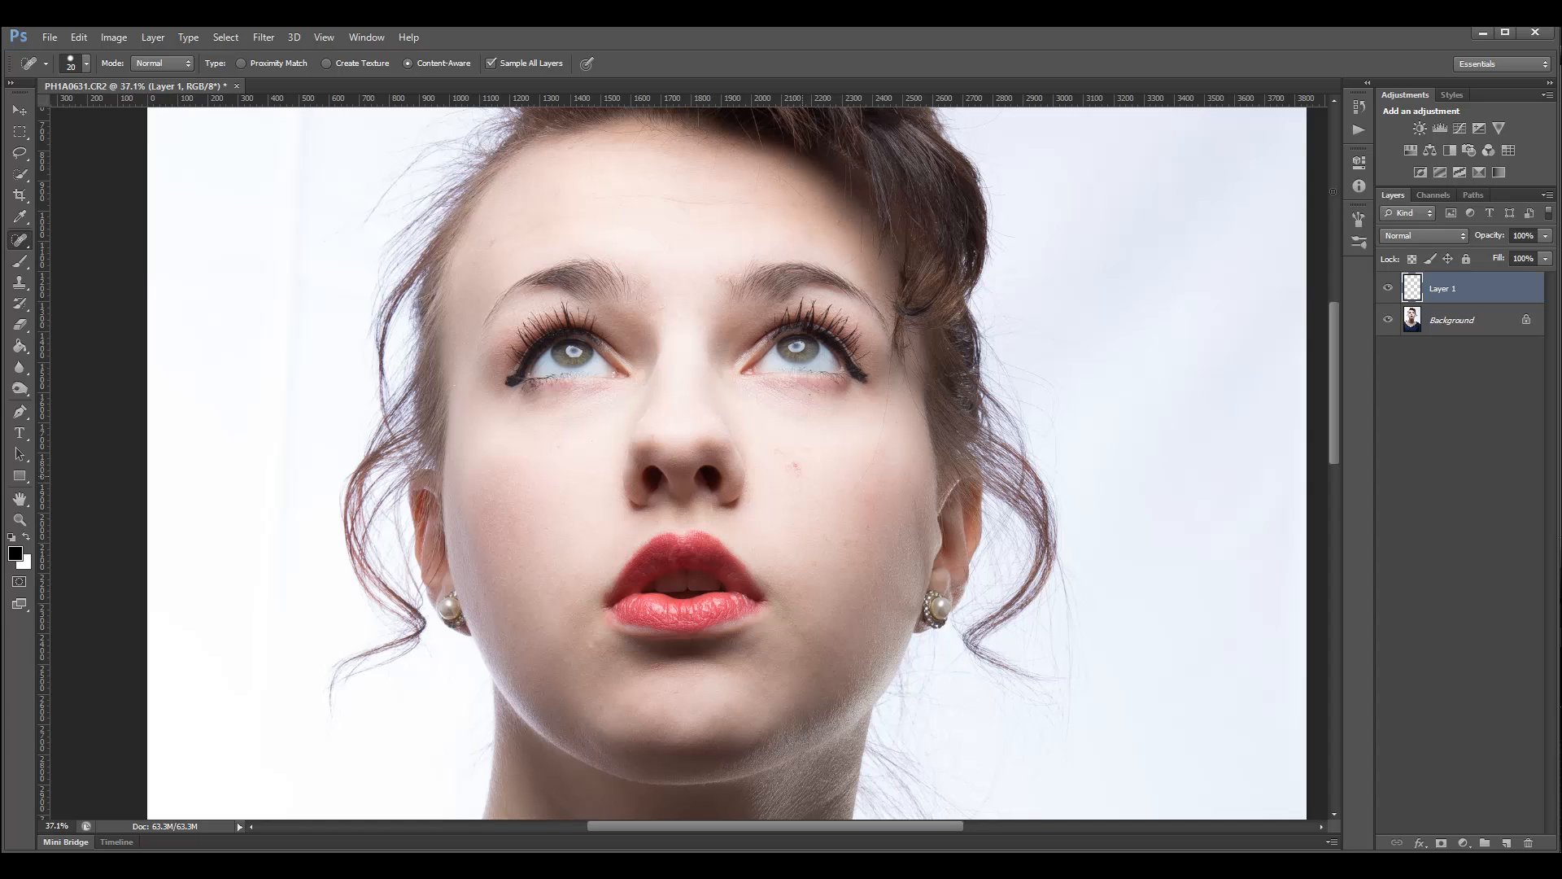
Heal the red blemishes and small marks on the cheek beside the nose, painting on Layer 1.
scroll(800, 466, "up", 6)
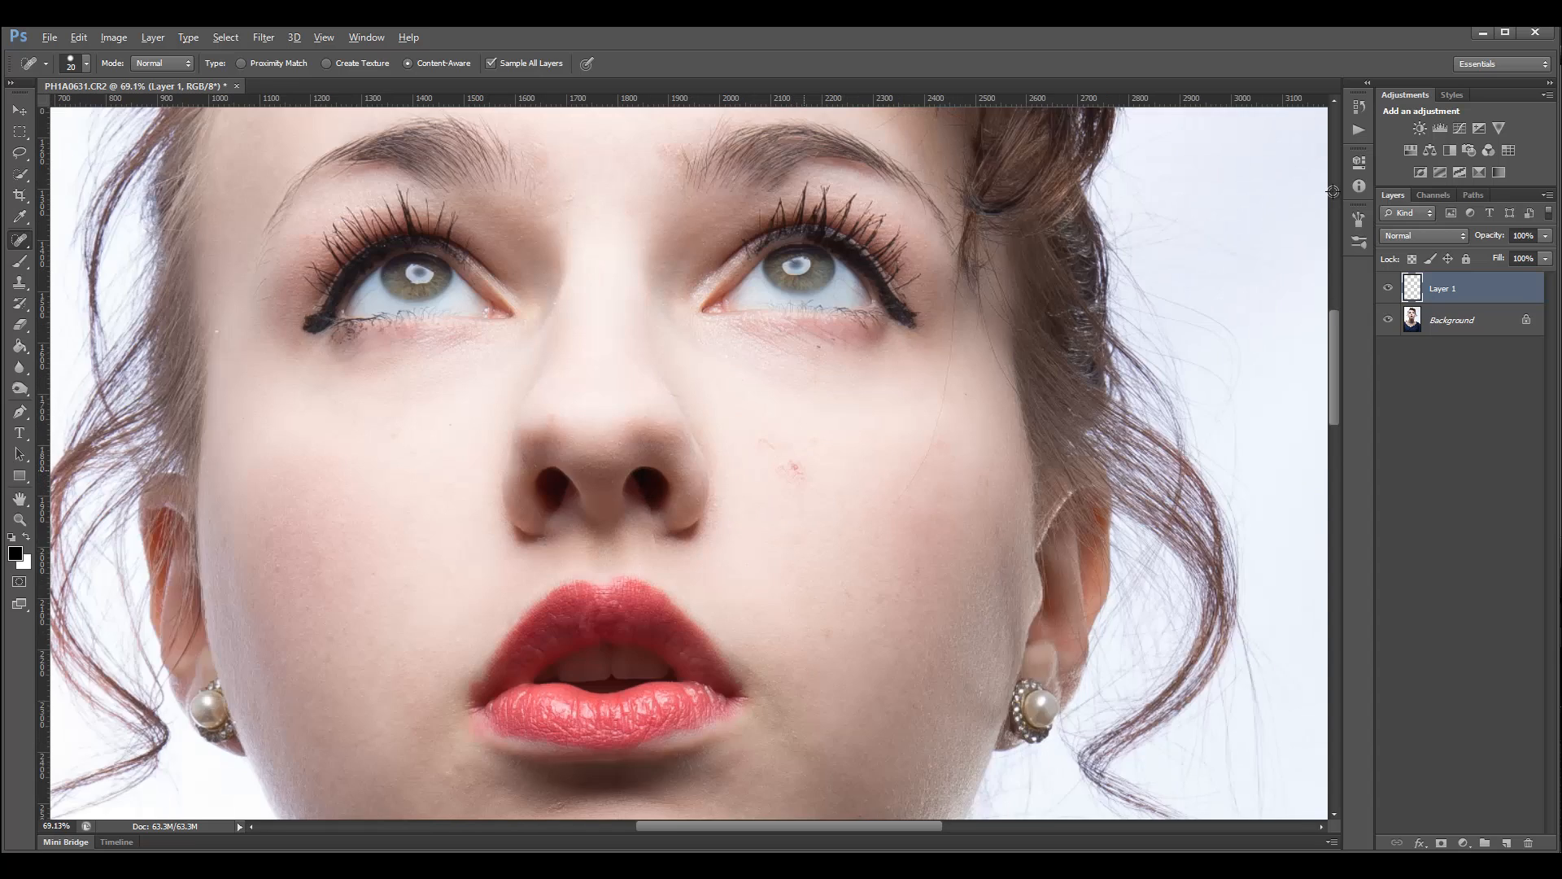
scroll(800, 466, "up", 5)
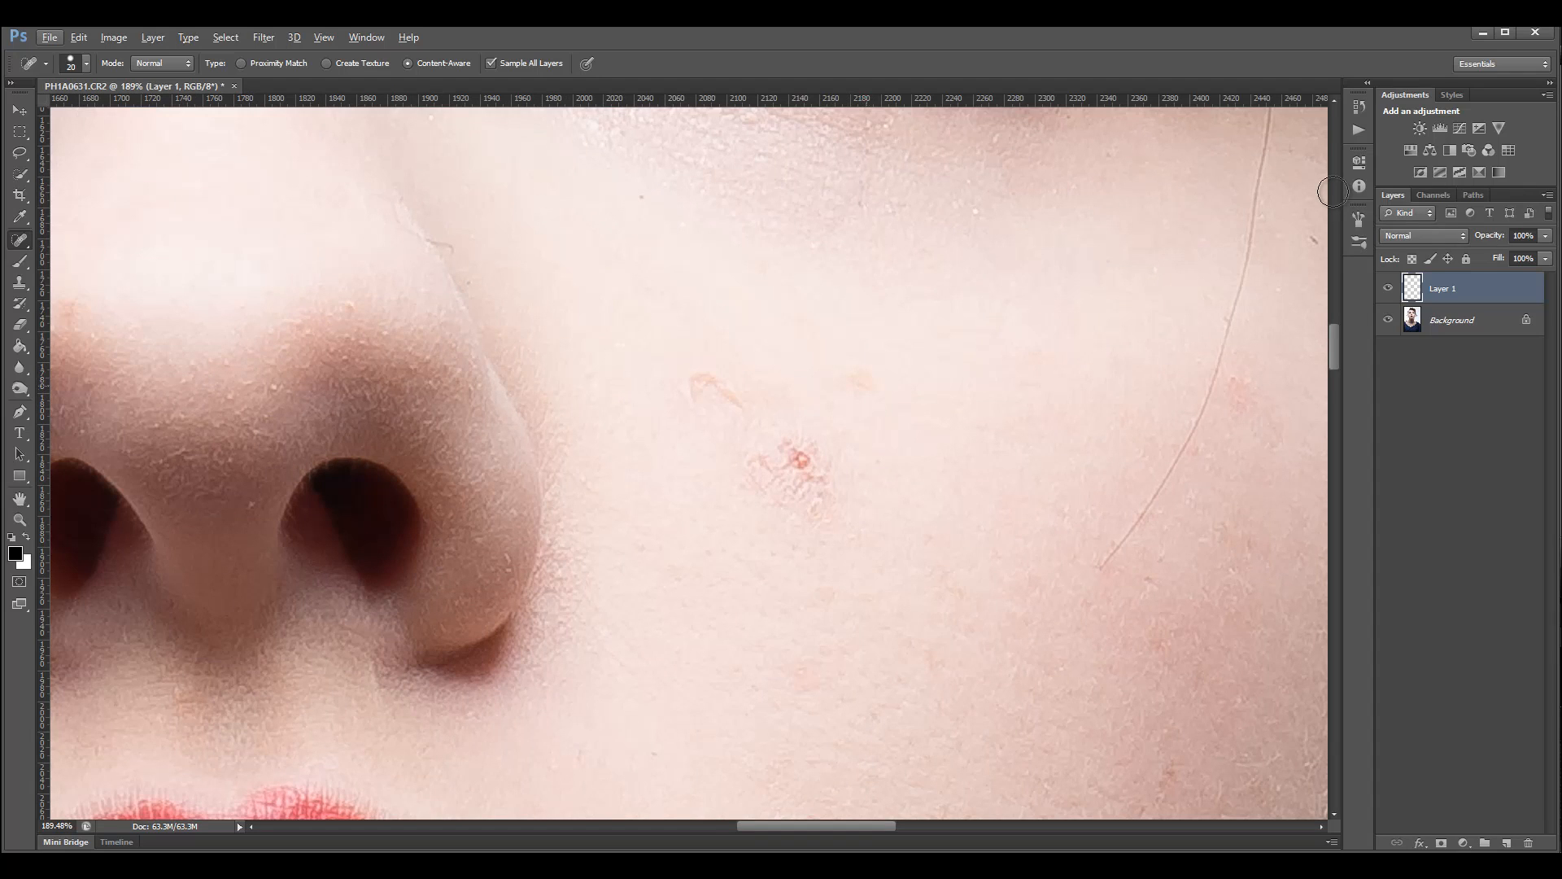
left_click(857, 376)
mouse_move(695, 372)
left_mouse_down()
mouse_move(726, 395)
mouse_move(695, 390)
mouse_move(699, 420)
mouse_move(748, 404)
mouse_move(757, 447)
mouse_move(793, 491)
mouse_move(807, 489)
mouse_move(780, 458)
left_mouse_up()
mouse_move(814, 447)
left_mouse_down()
mouse_move(780, 456)
mouse_move(816, 463)
mouse_move(819, 487)
mouse_move(790, 506)
mouse_move(818, 511)
mouse_move(792, 543)
left_mouse_up()
left_click(850, 534)
left_click(744, 418)
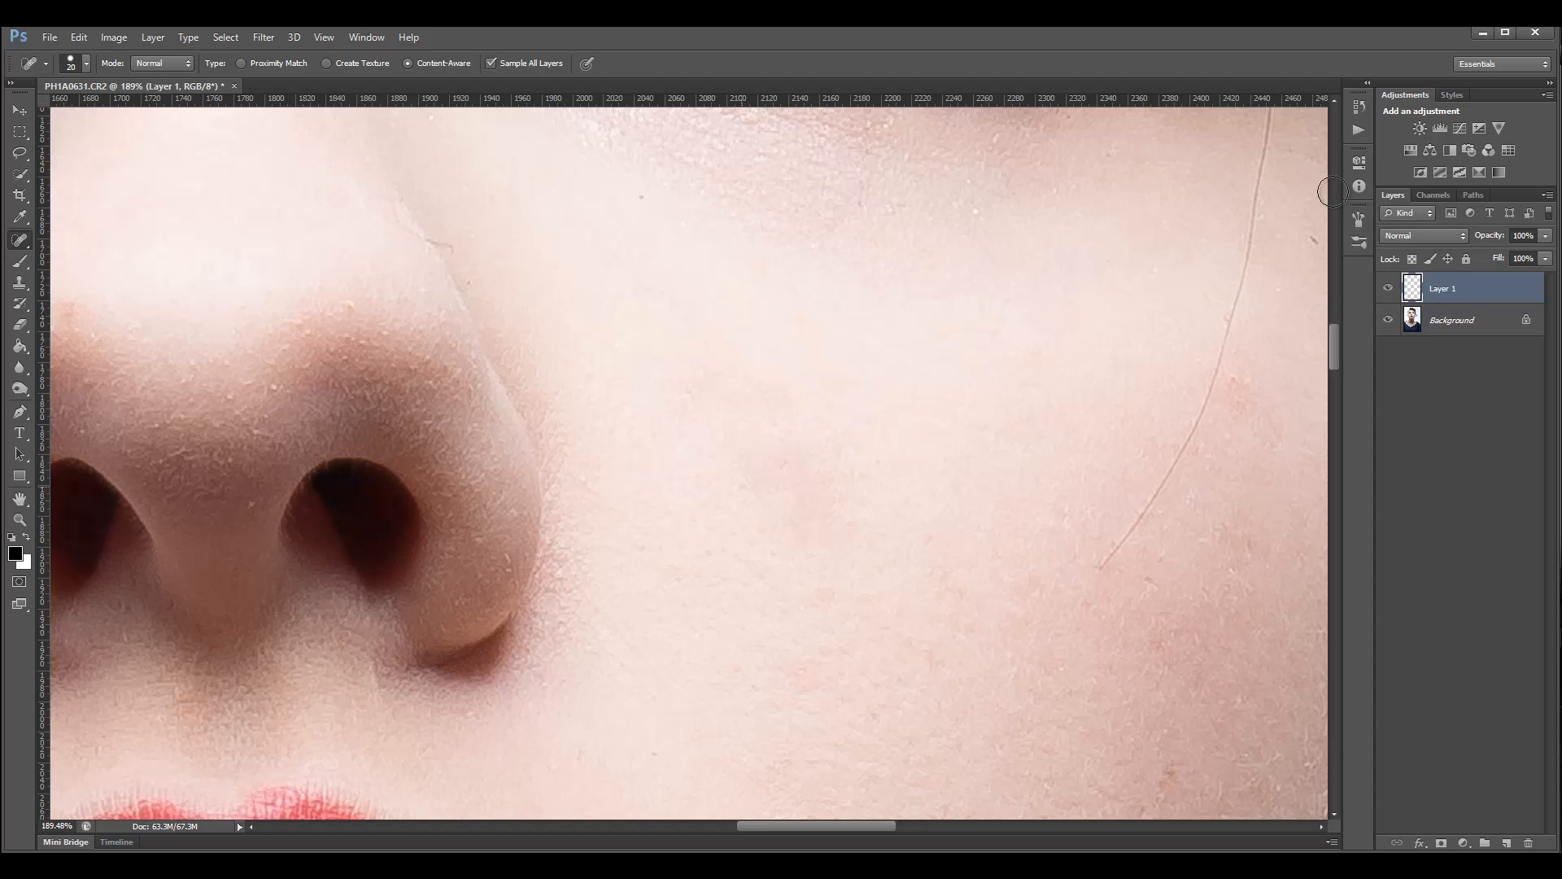
left_click(741, 490)
left_click_drag(817, 457, 839, 493)
Heal the brownish spots on the lower cheek beside the corner of the mouth.
scroll(1332, 192, "down", 6)
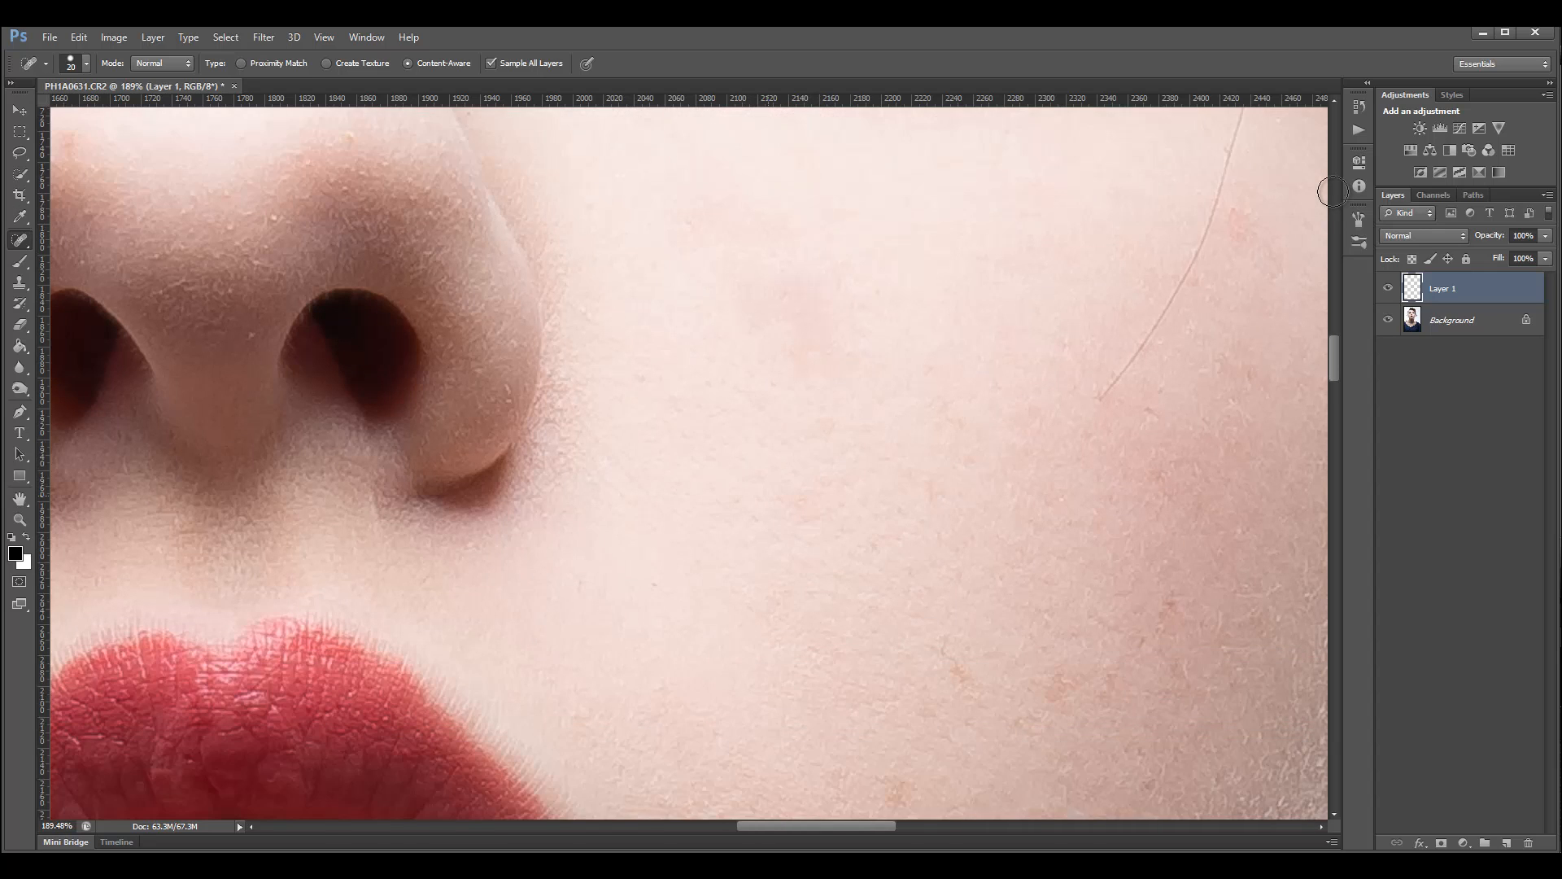
scroll(1332, 192, "down", 2)
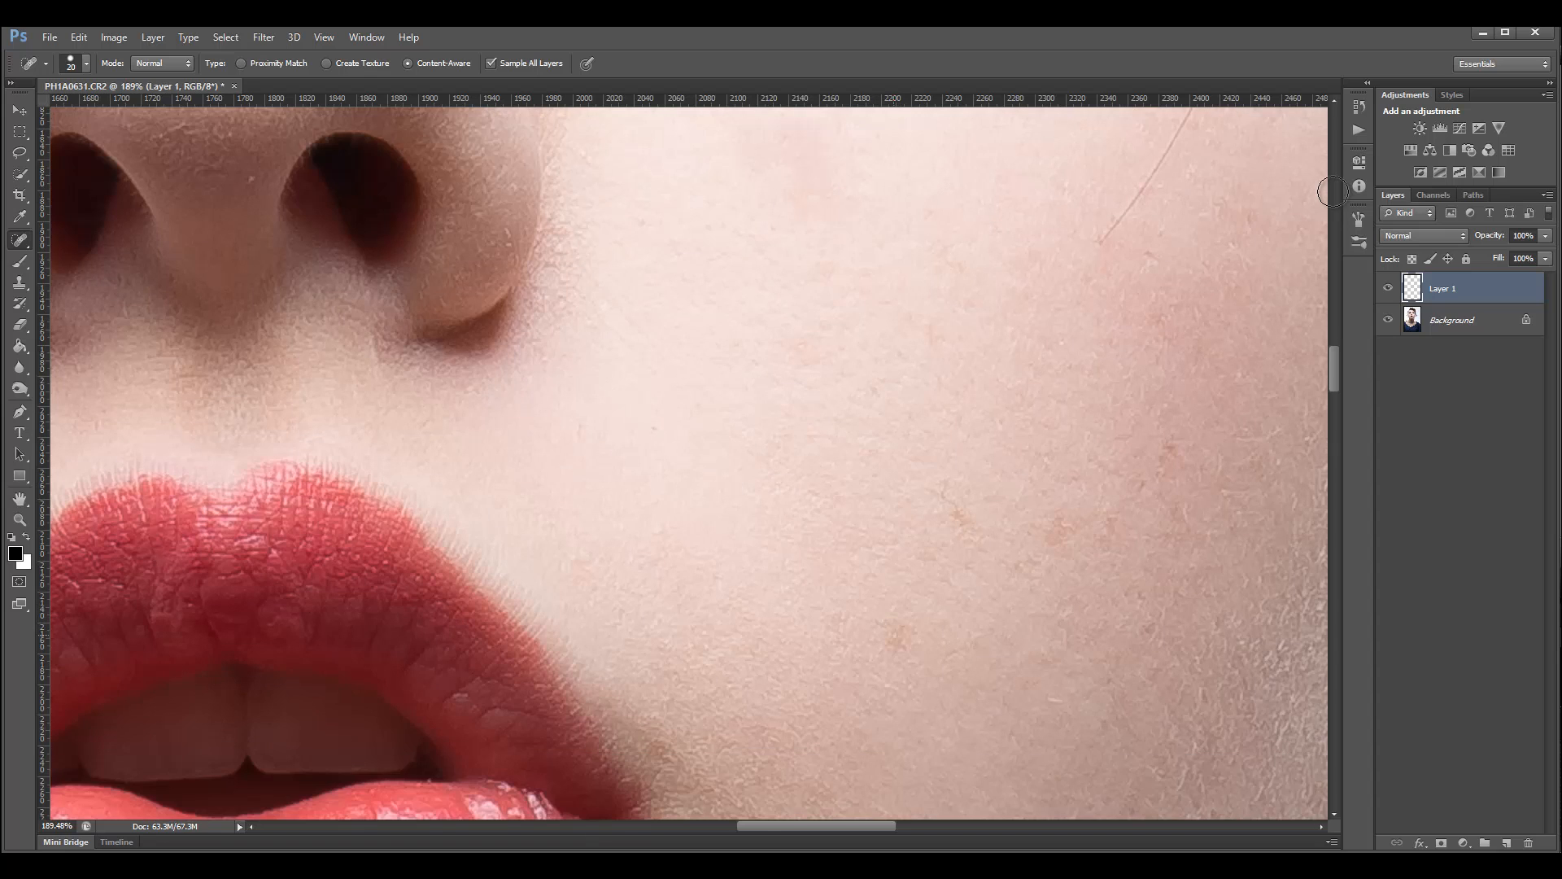
left_click_drag(889, 616, 916, 688)
left_click_drag(936, 496, 960, 523)
Shrink the Spot Healing Brush to 6 px and remove the two dark mascara specks on the skin beneath the eye.
scroll(1333, 192, "up", 8)
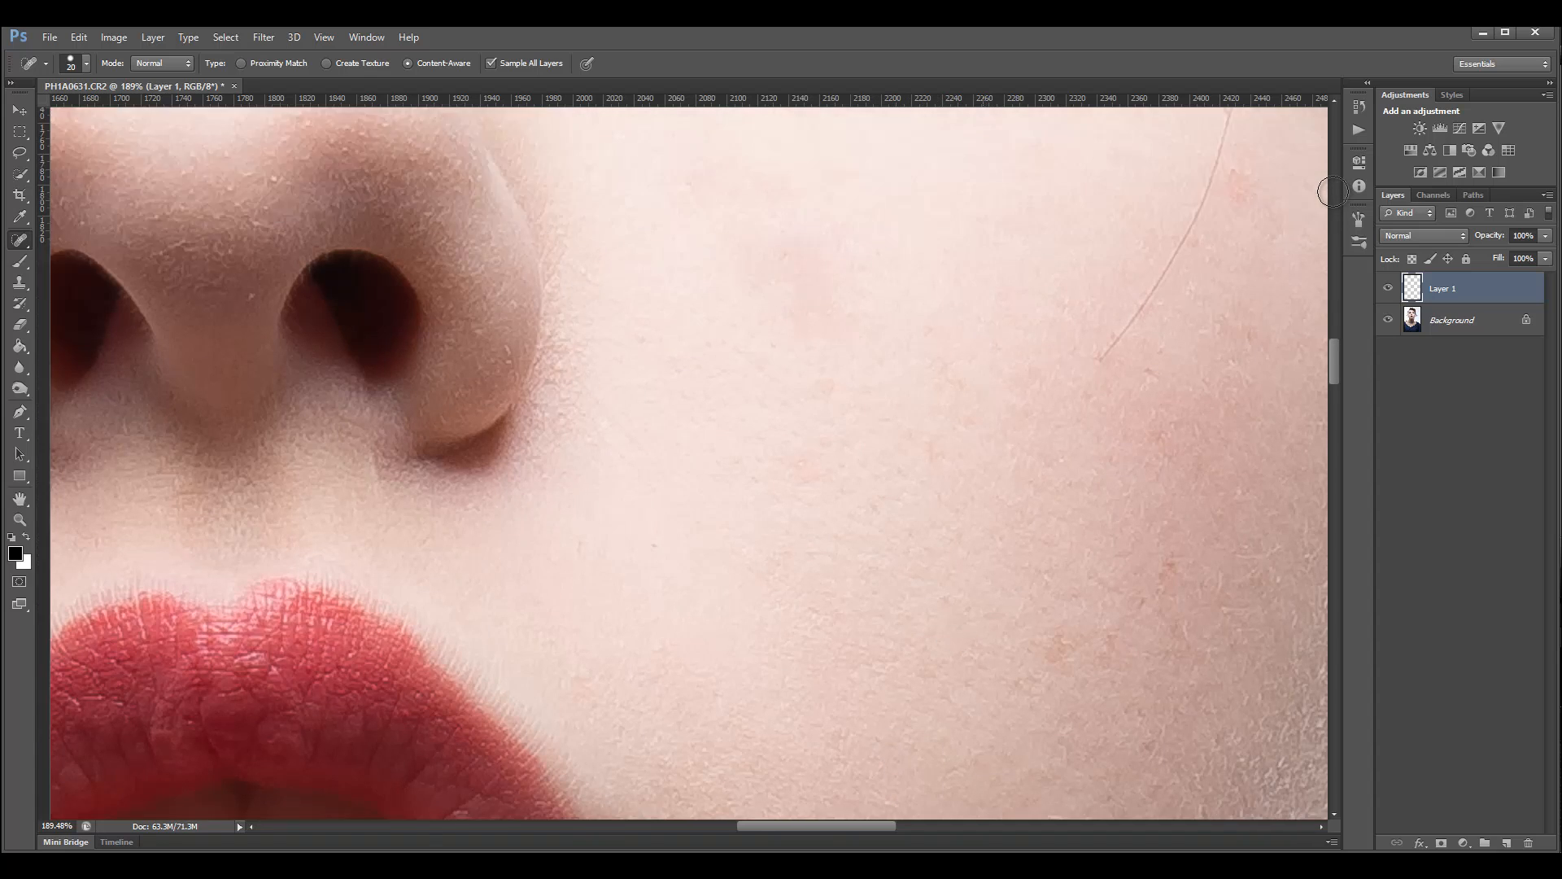
scroll(1332, 192, "up", 4)
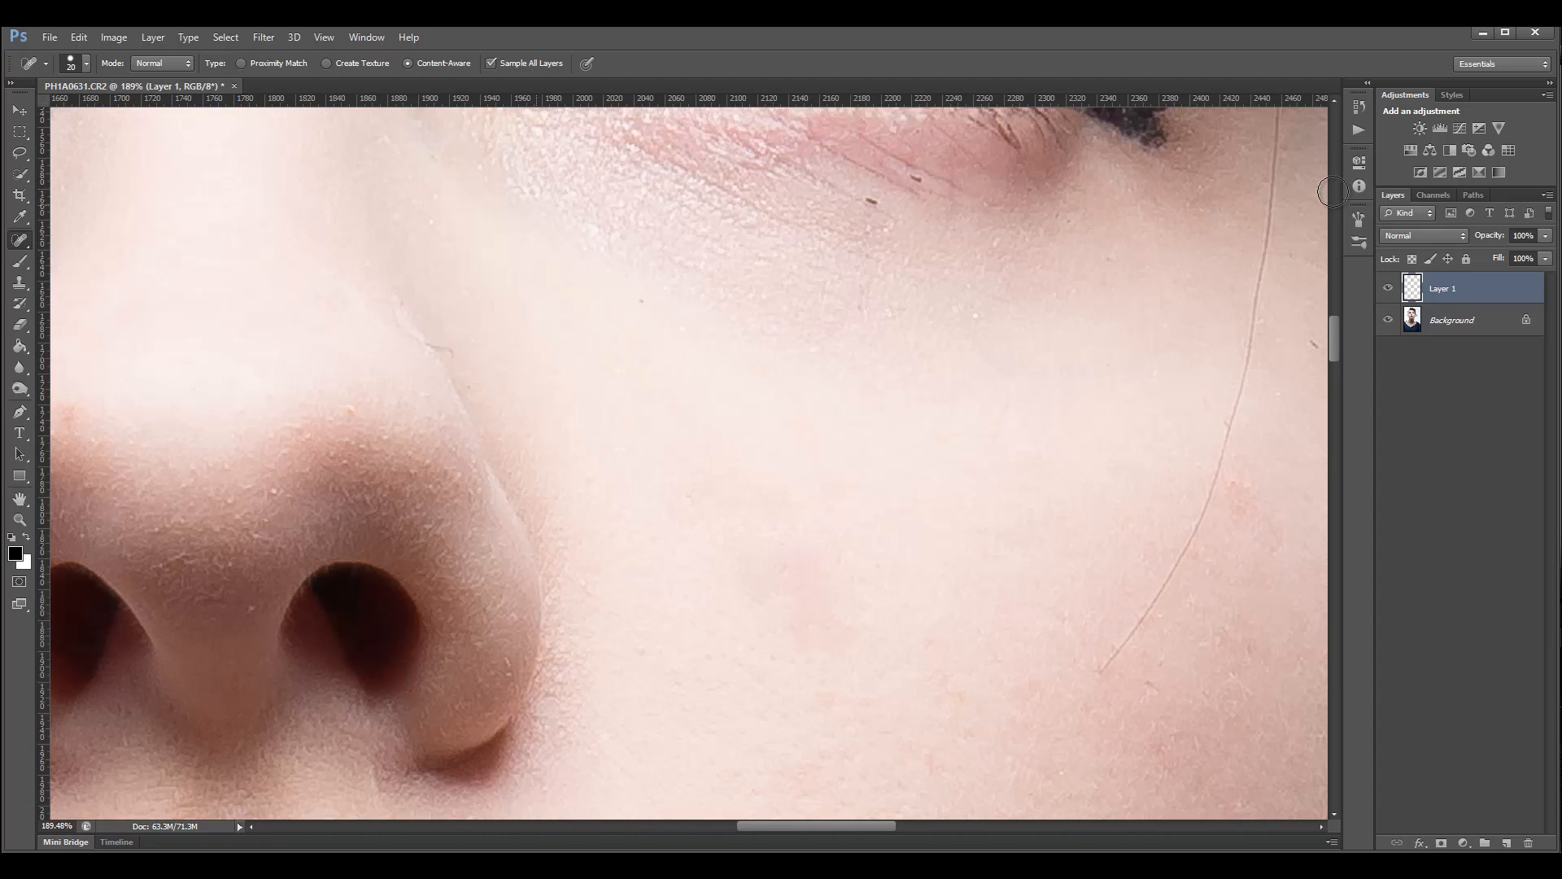
scroll(1333, 192, "up", 9)
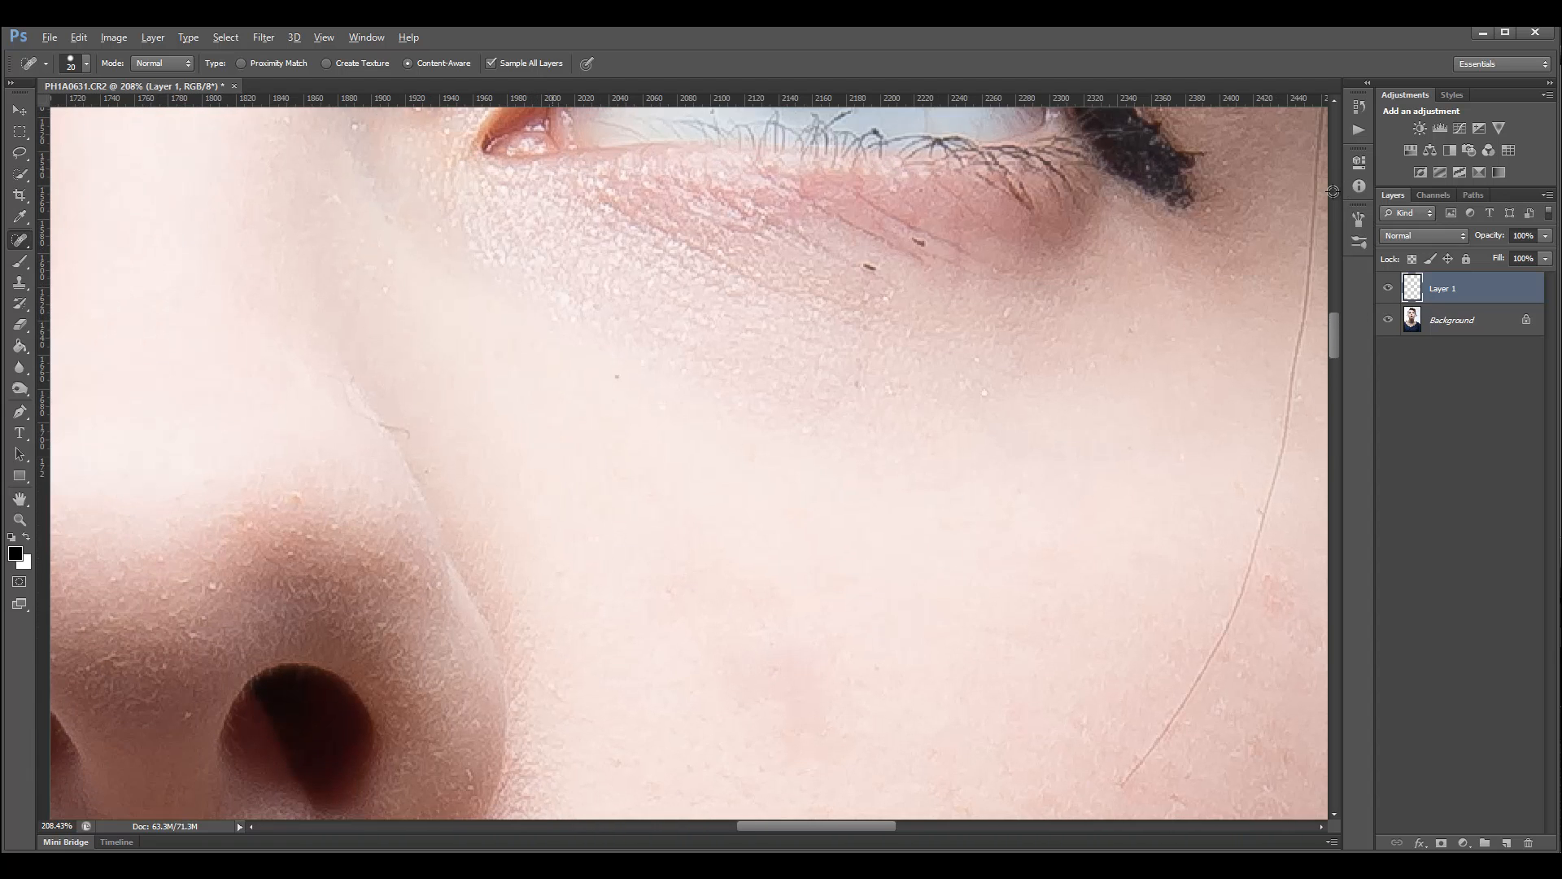
key("alt")
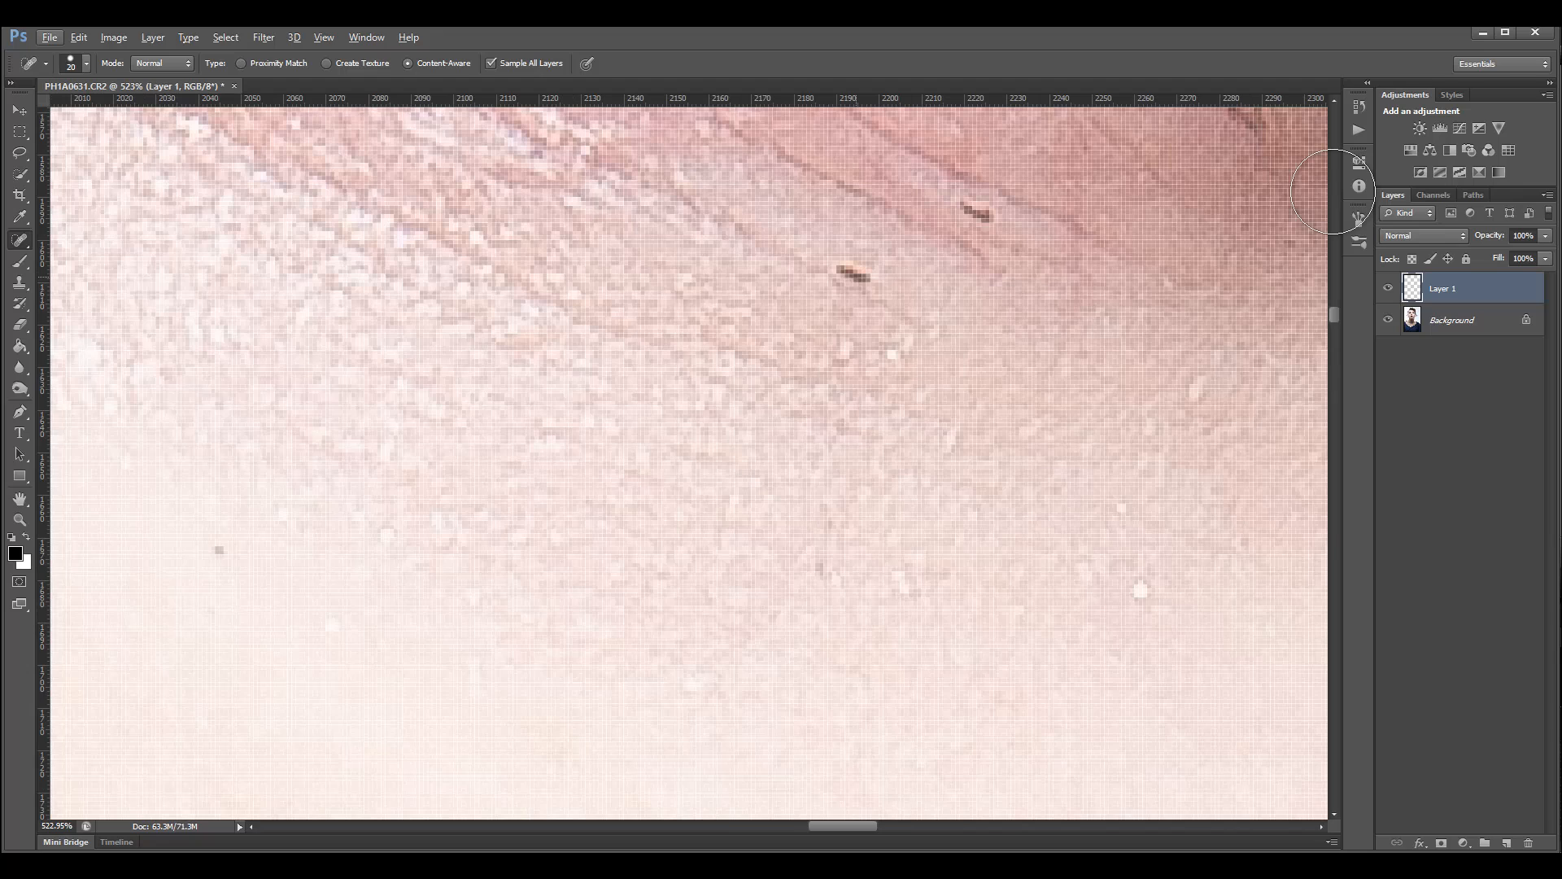
key("bracketleft")
key("bracketleft")
key("bracketleft")
key("bracketleft")
key("bracketleft")
left_click_drag(841, 271, 860, 276)
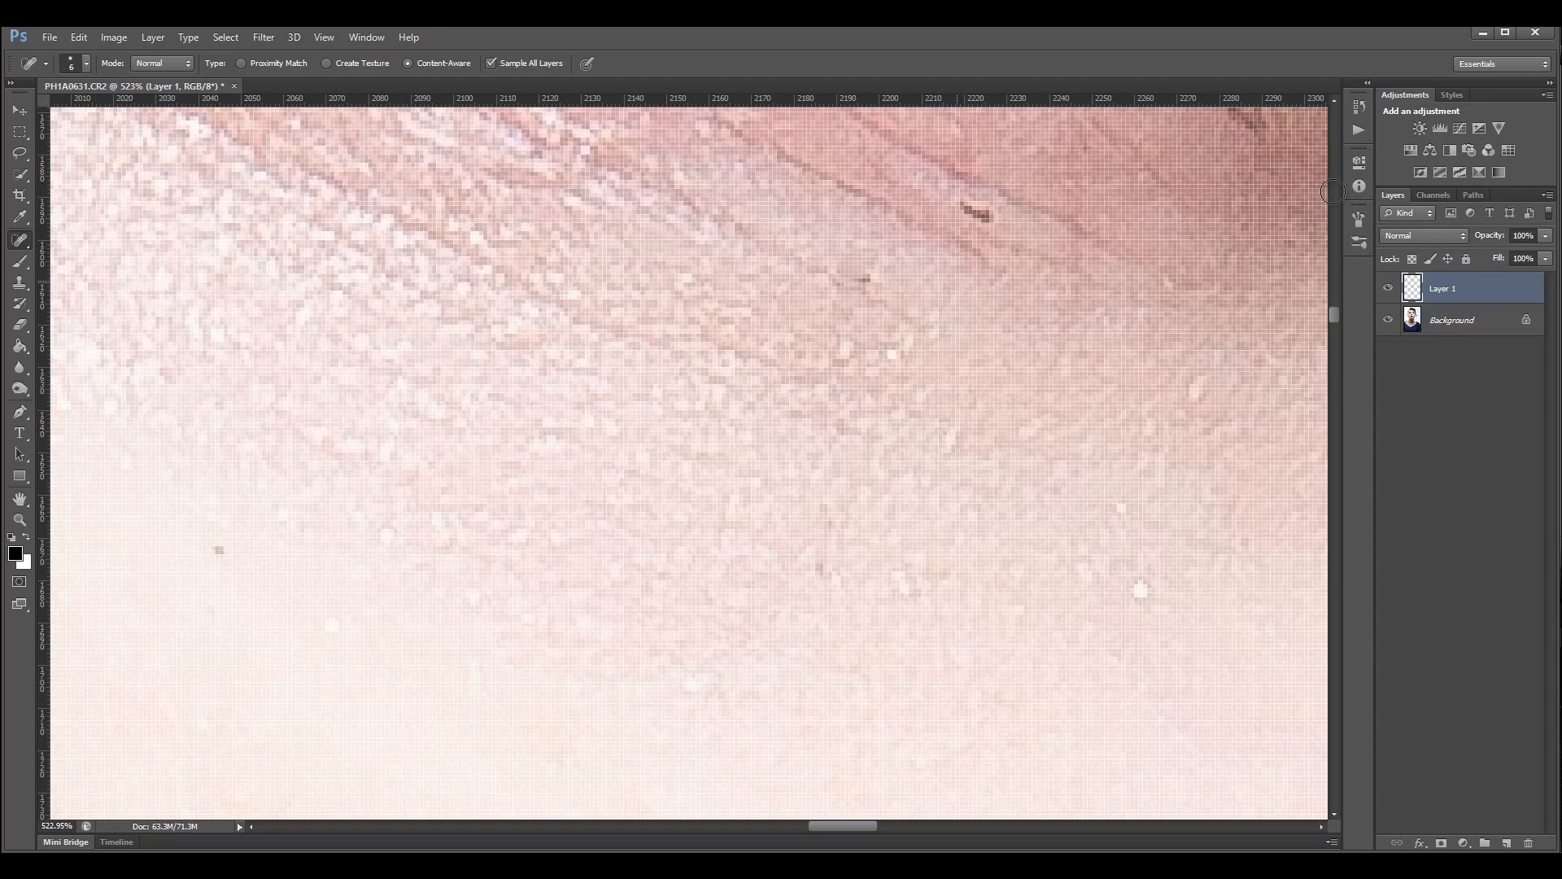
left_click(877, 274)
left_click(864, 274)
left_click_drag(964, 208, 990, 218)
Heal the small grey dot and the scattered bright specks on the skin under the eye.
left_click(216, 545)
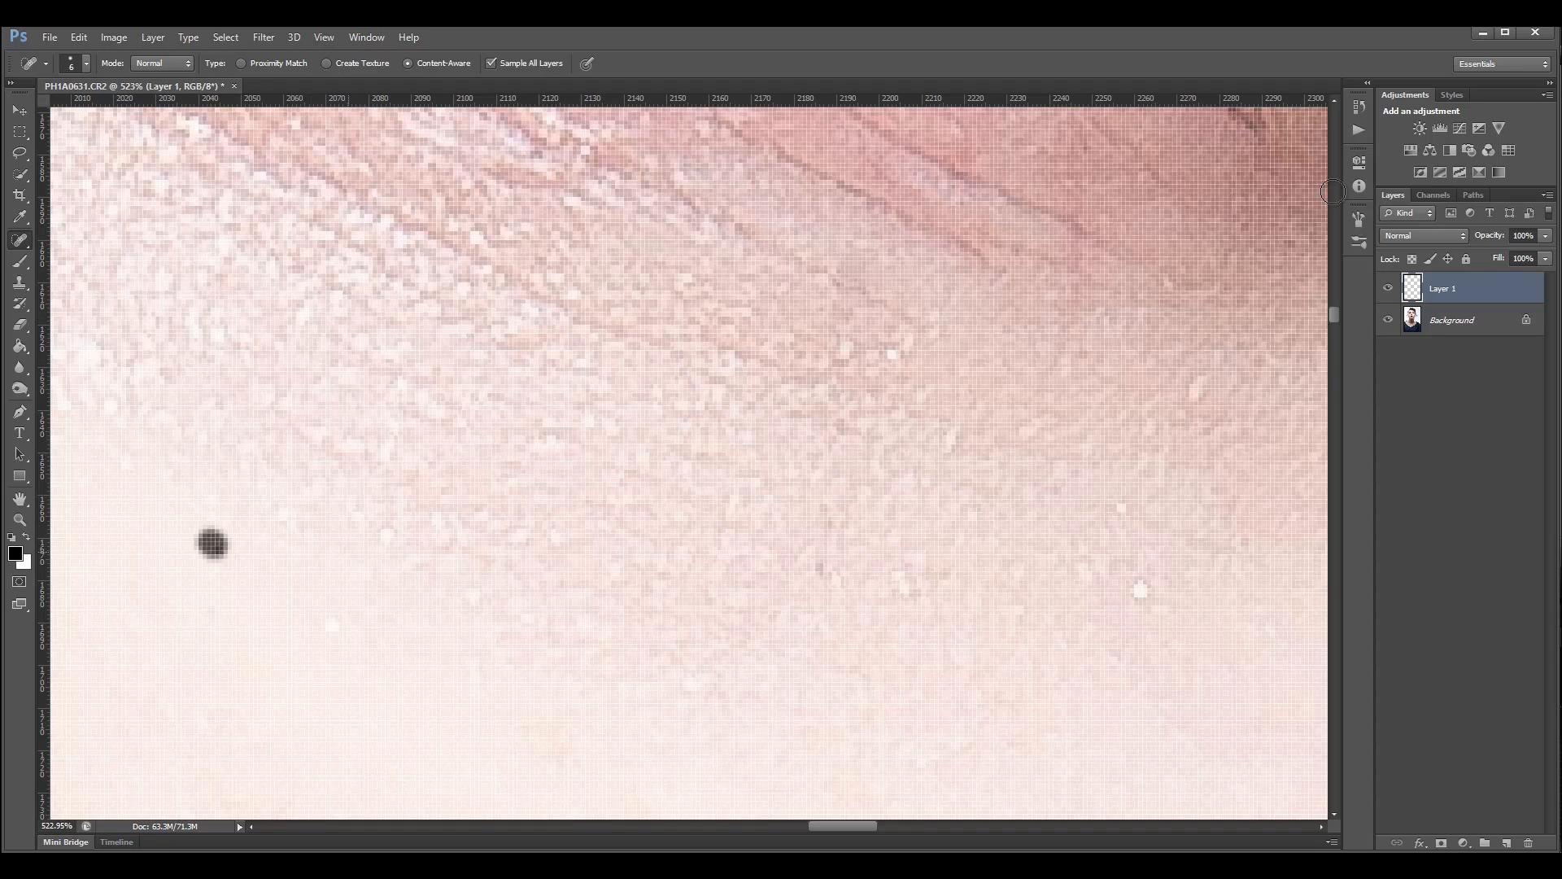
left_click(389, 537)
left_click(330, 627)
left_click(1141, 591)
left_click(1121, 506)
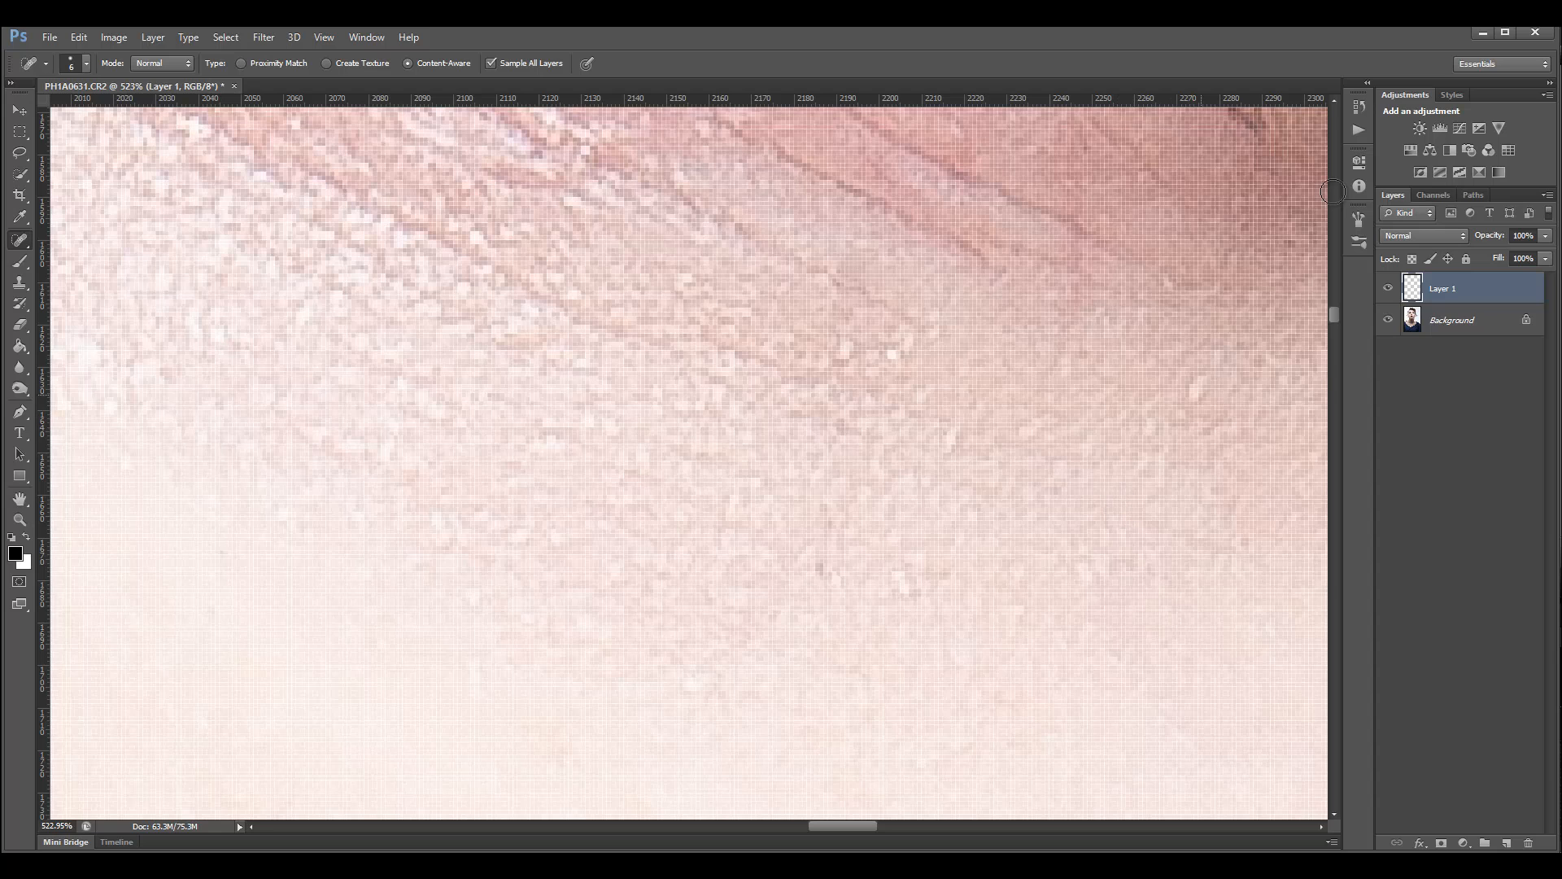
left_click(1196, 394)
left_click(1208, 374)
left_click(886, 354)
left_click(845, 349)
Spot-heal the red, flaky patch at the inner end of the eyebrow beside the nose bridge.
scroll(1333, 192, "down", 15)
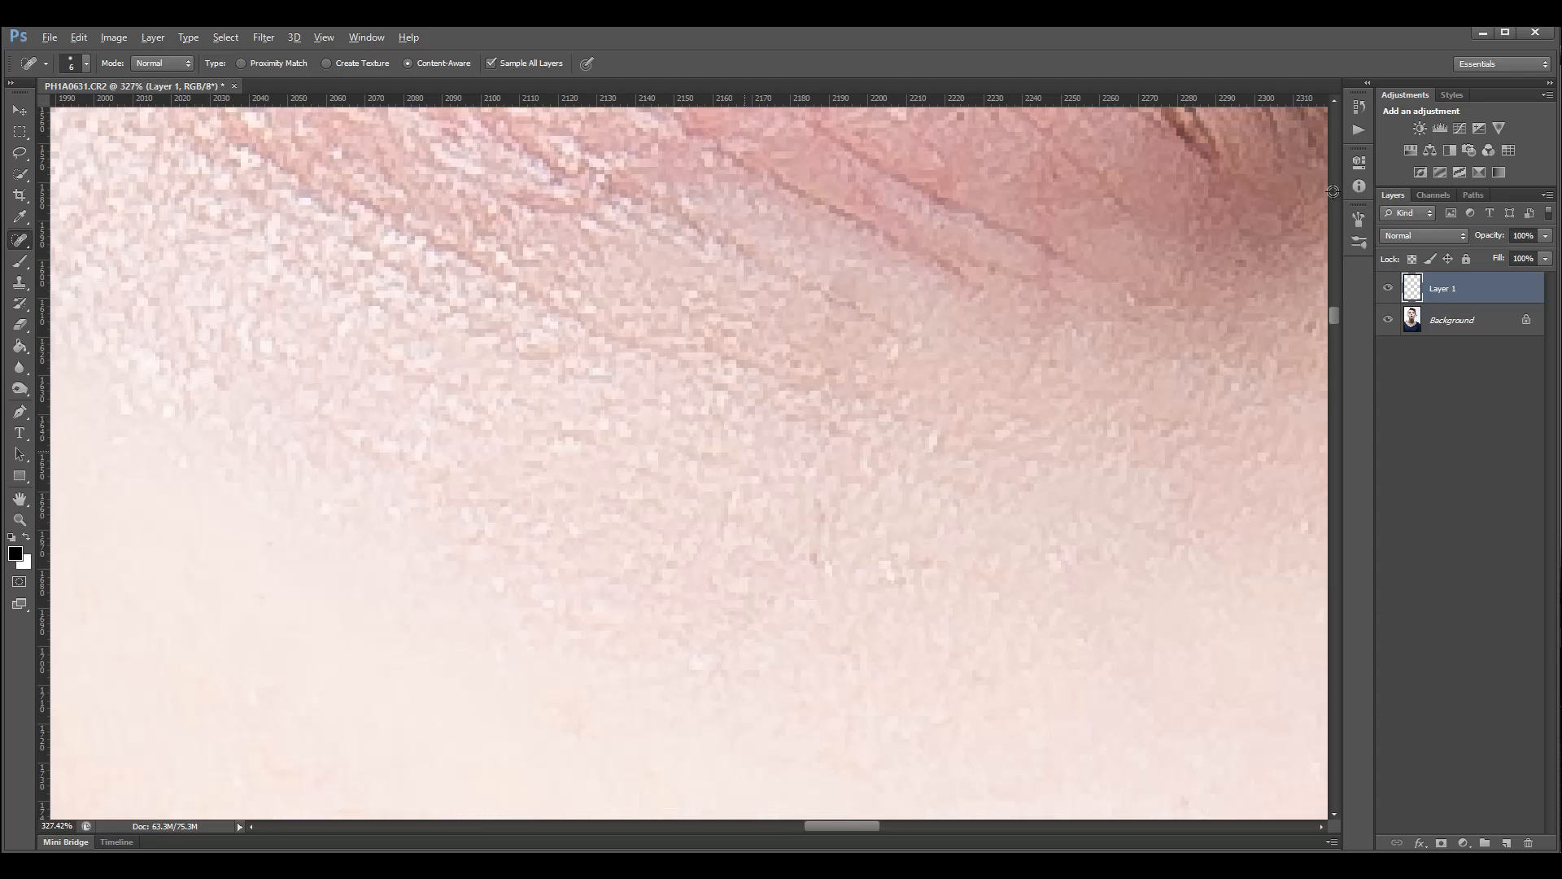
scroll(1332, 191, "down", 4)
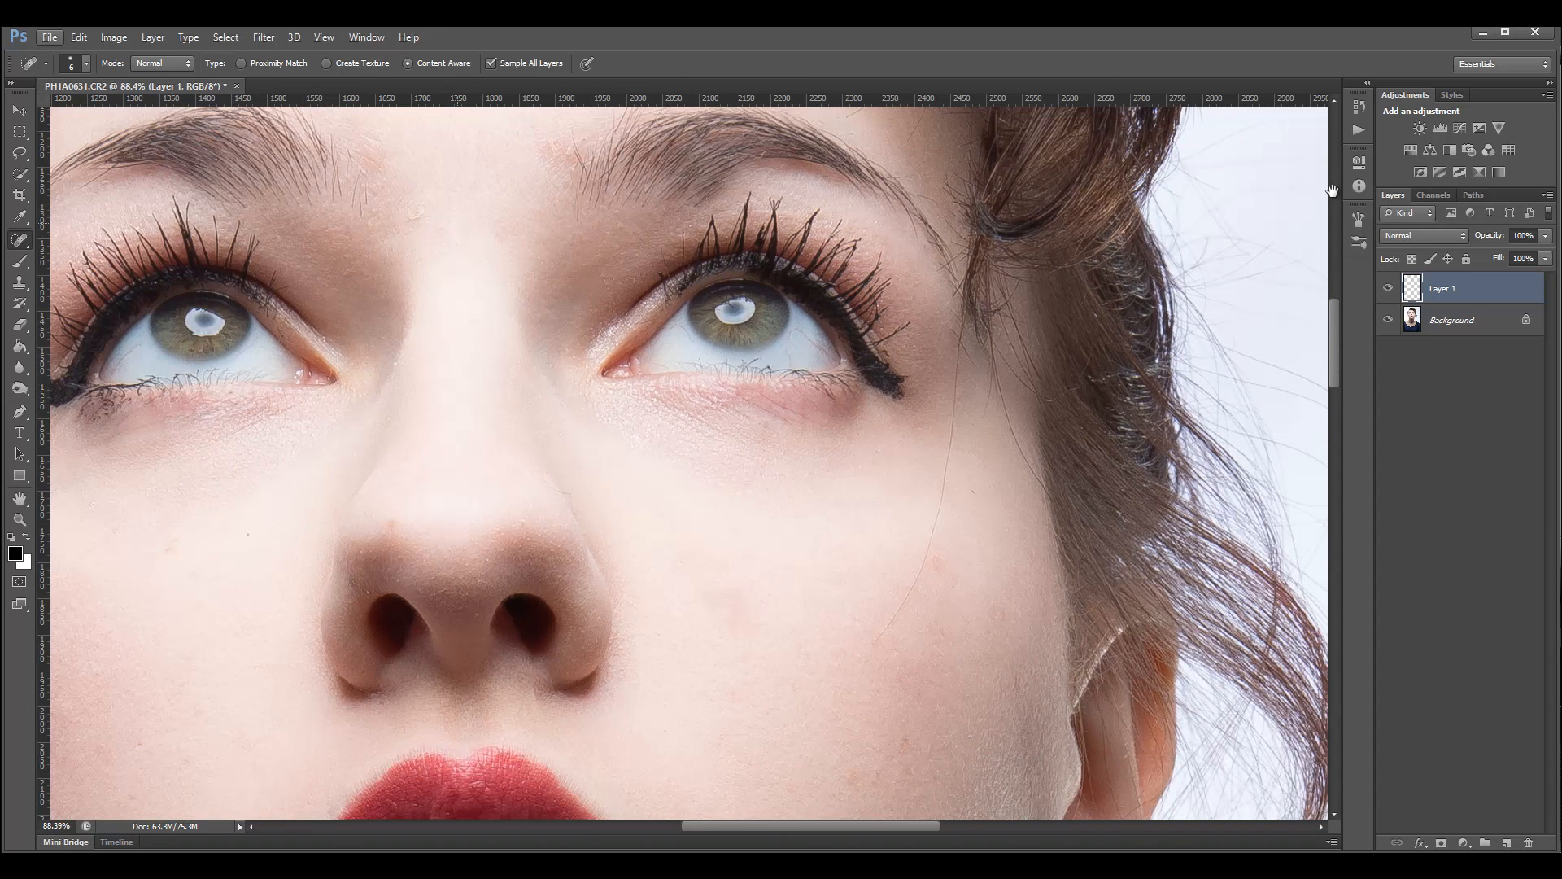
left_click_drag(458, 226, 616, 437)
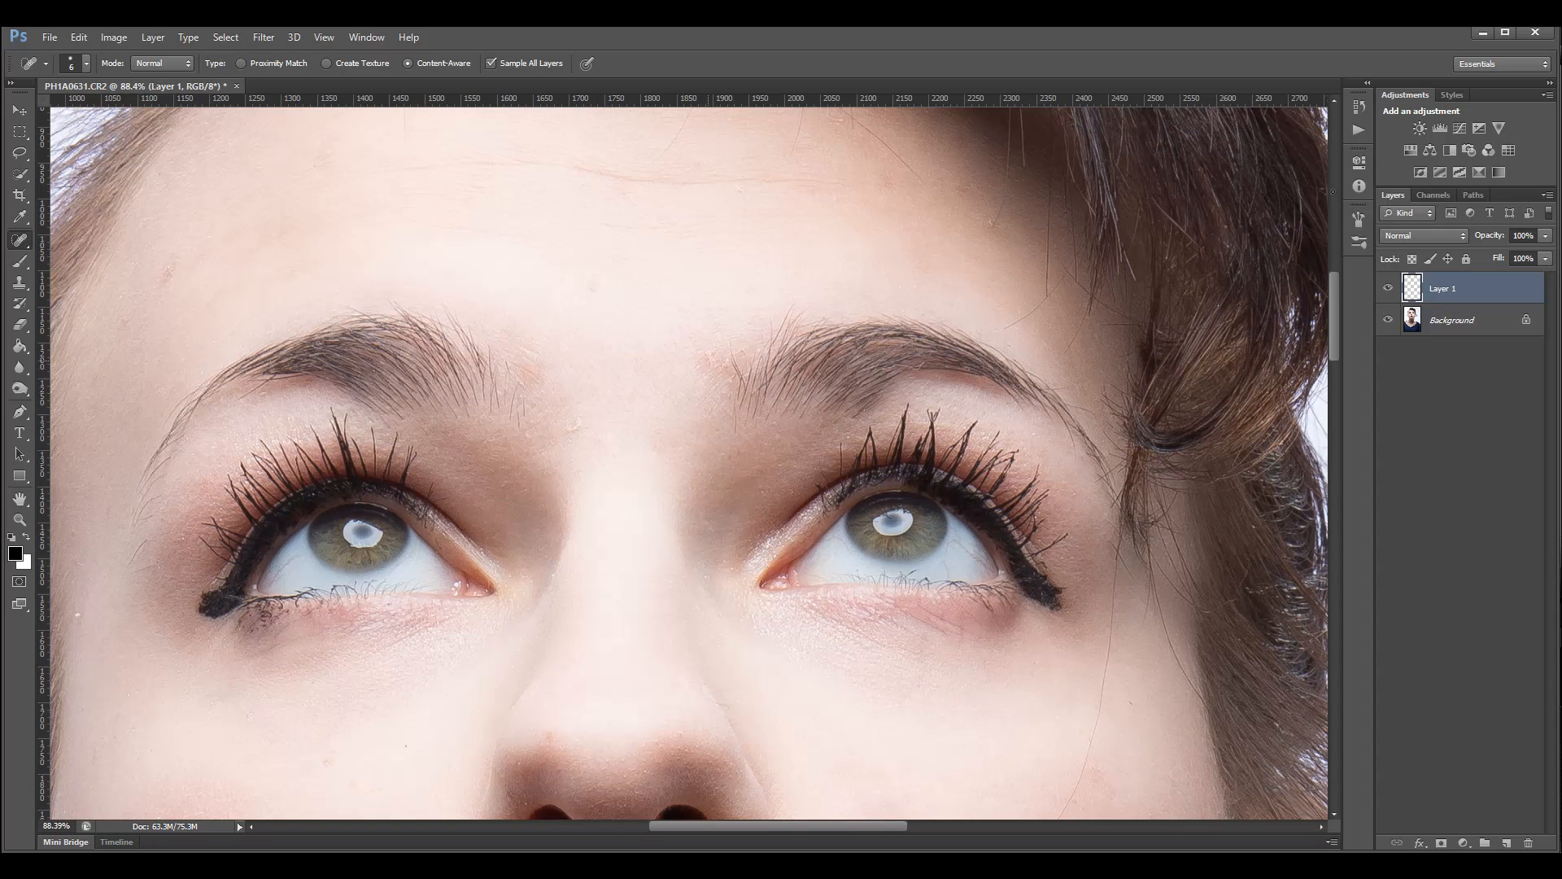
scroll(726, 370, "up", 9)
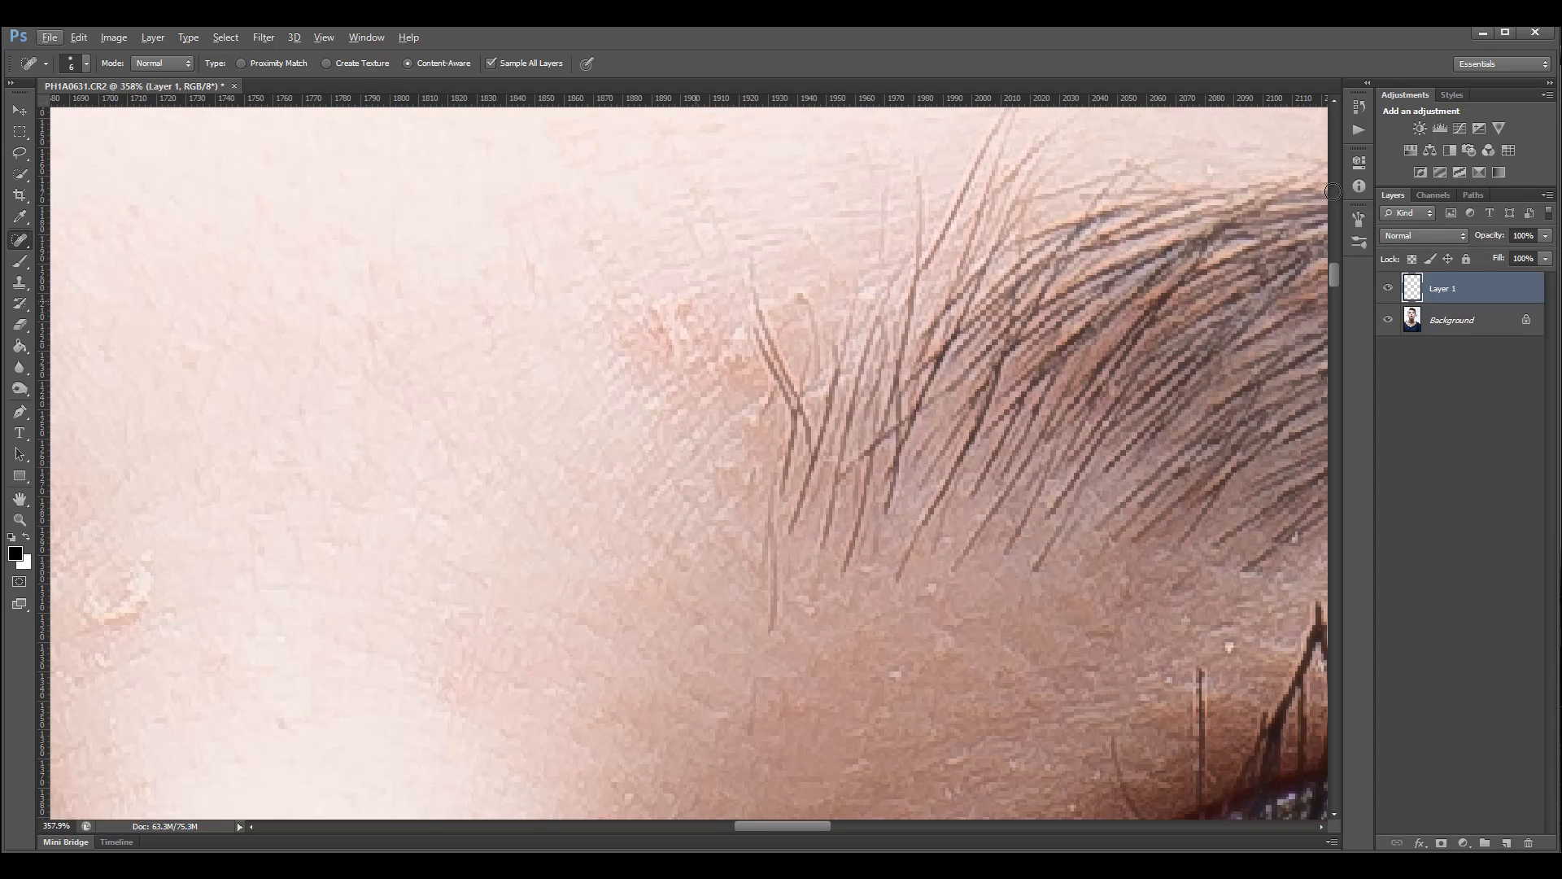
mouse_move(696, 301)
left_mouse_down()
mouse_move(724, 356)
mouse_move(682, 319)
mouse_move(704, 361)
mouse_move(753, 373)
left_mouse_up()
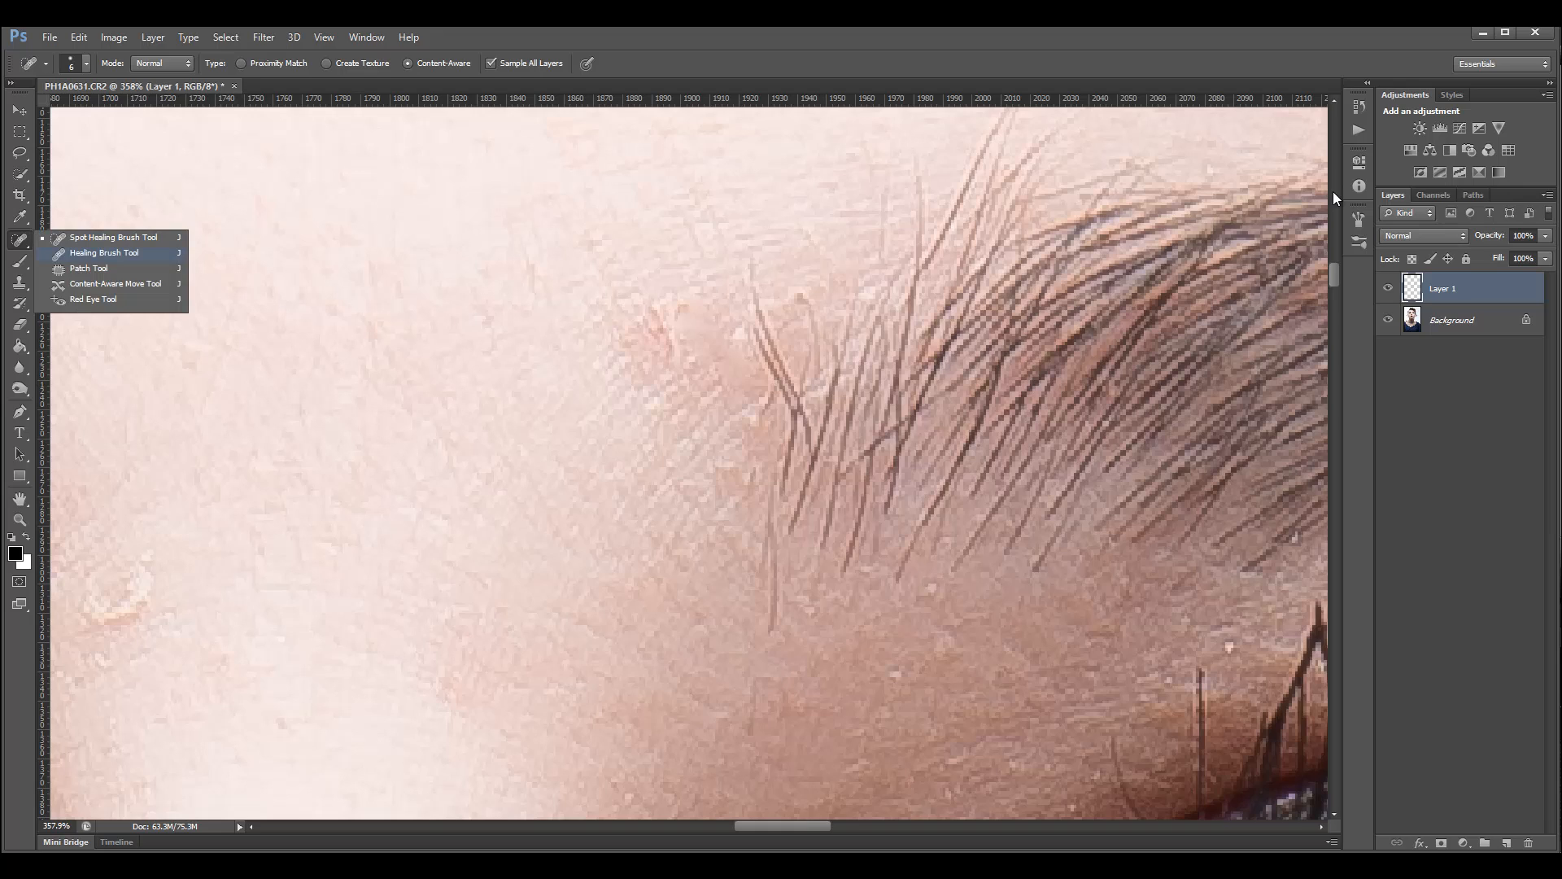
Switch to the Healing Brush, sample clean skin and paint over the uneven patch beside the inner eyebrow hairs.
key("Return")
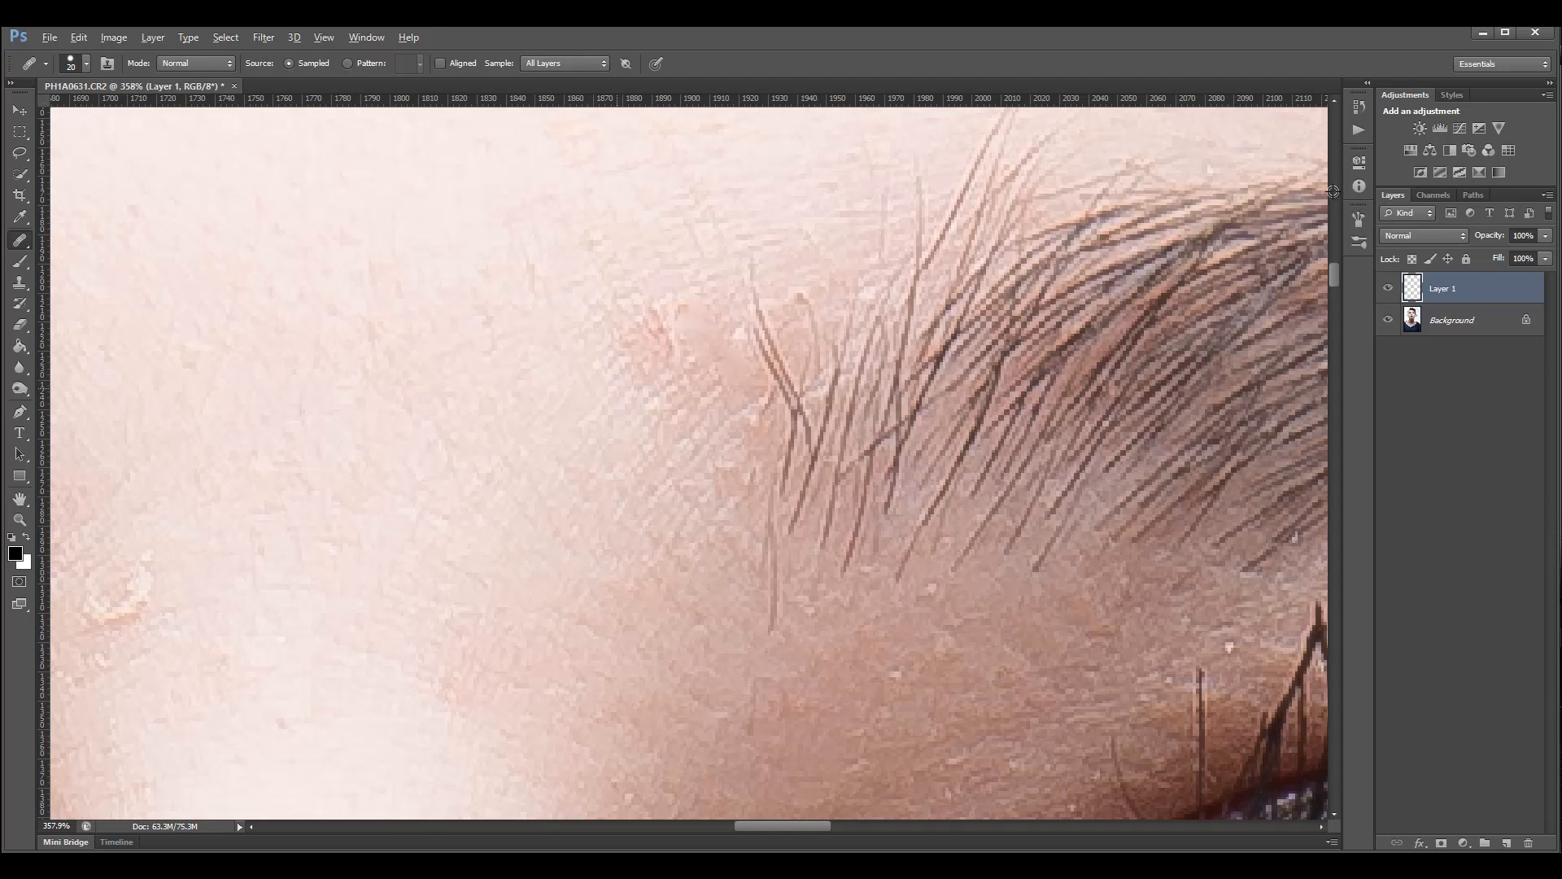
key("alt")
key("alt")
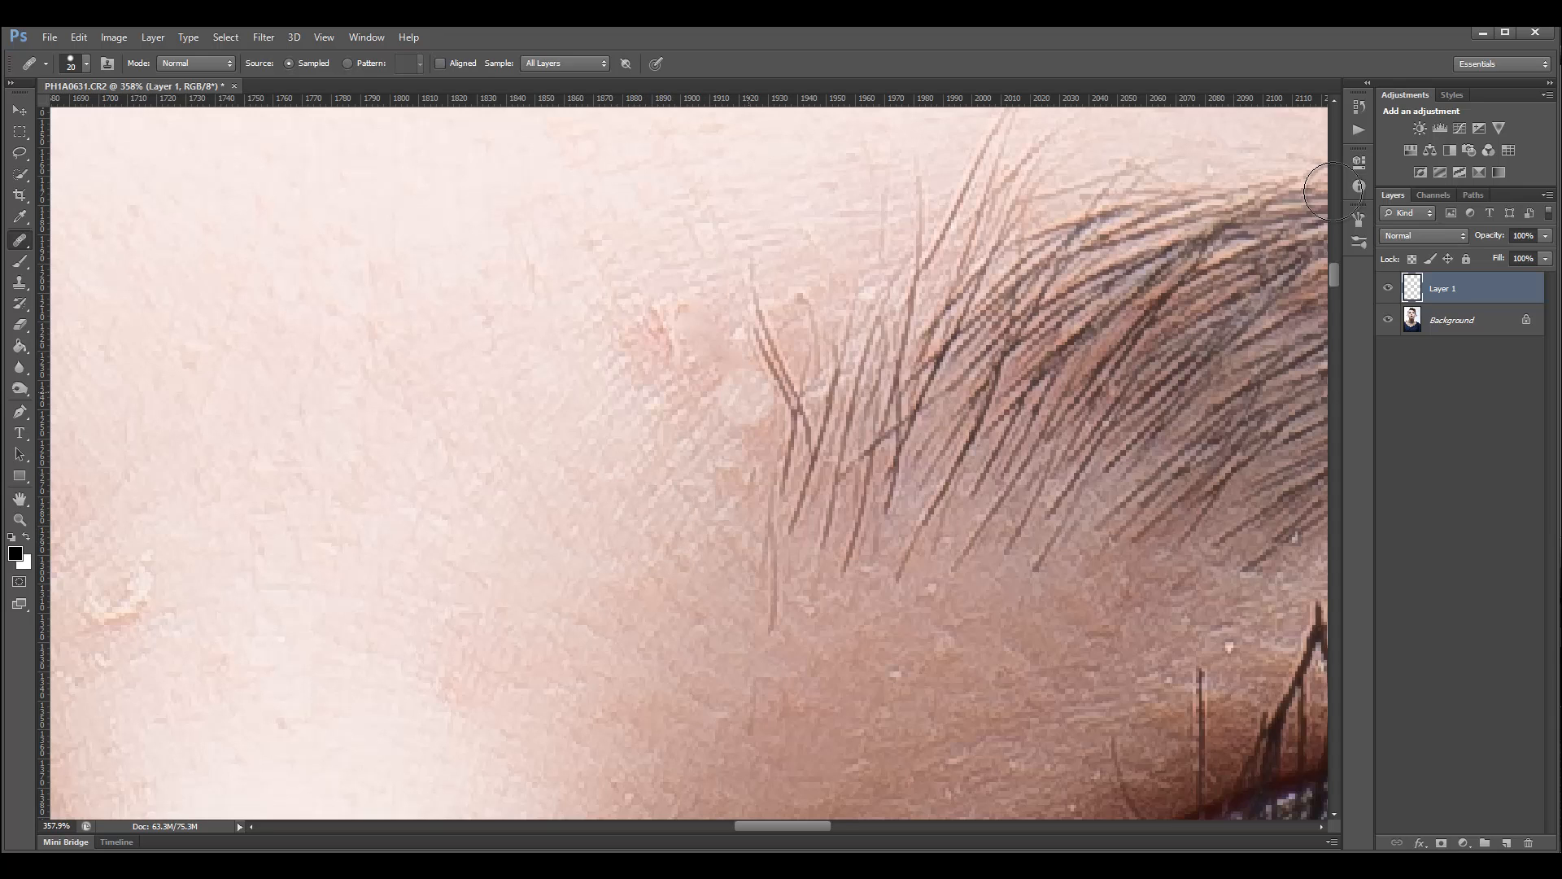
left_click_drag(749, 398, 702, 326)
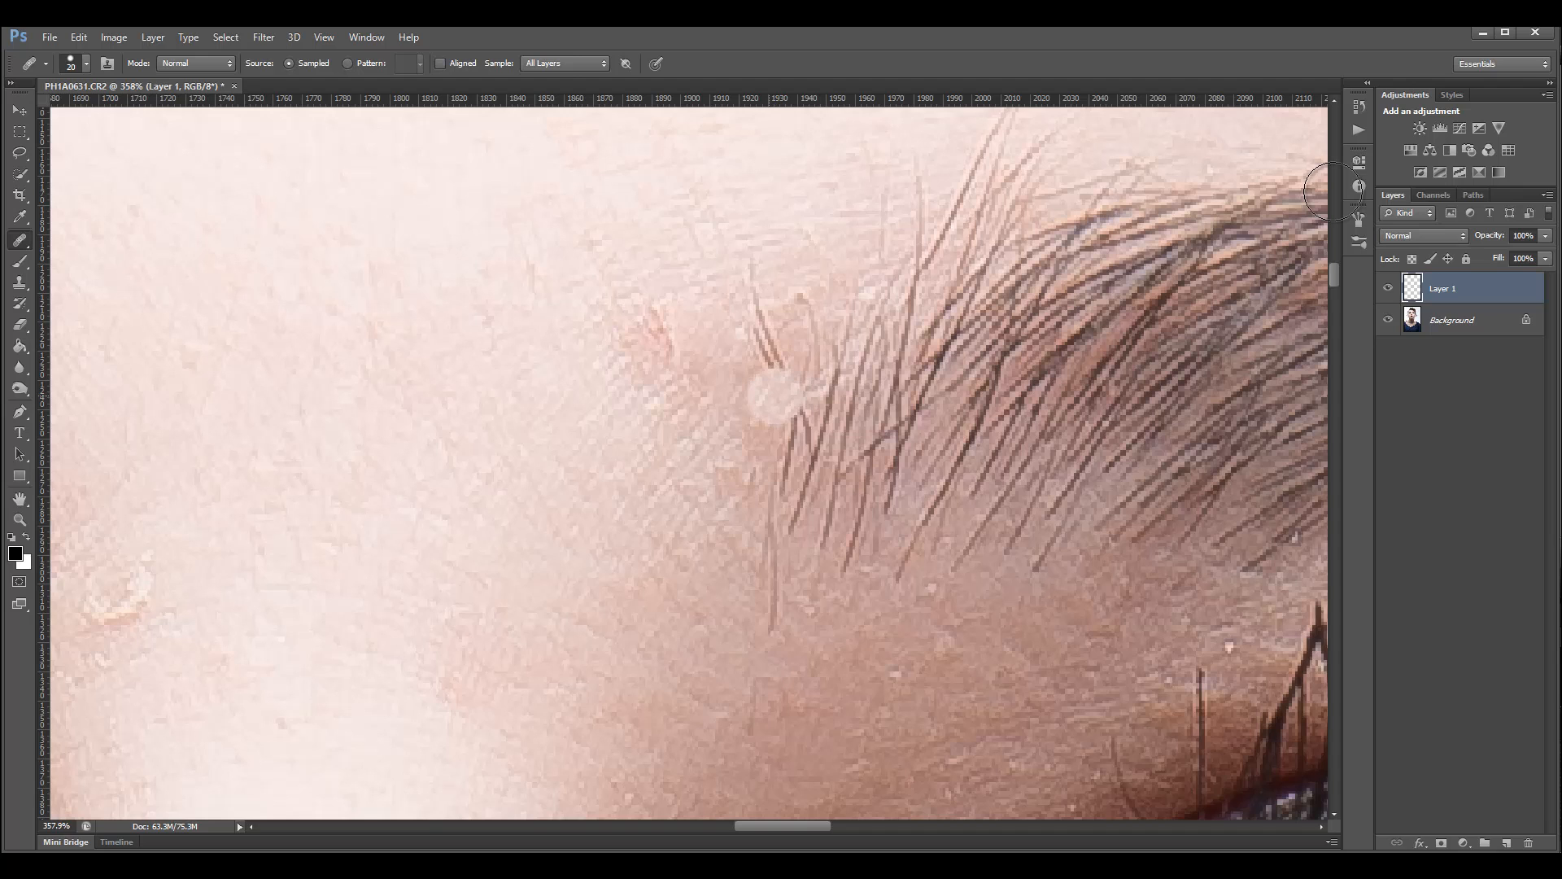
scroll(786, 390, "up", 2)
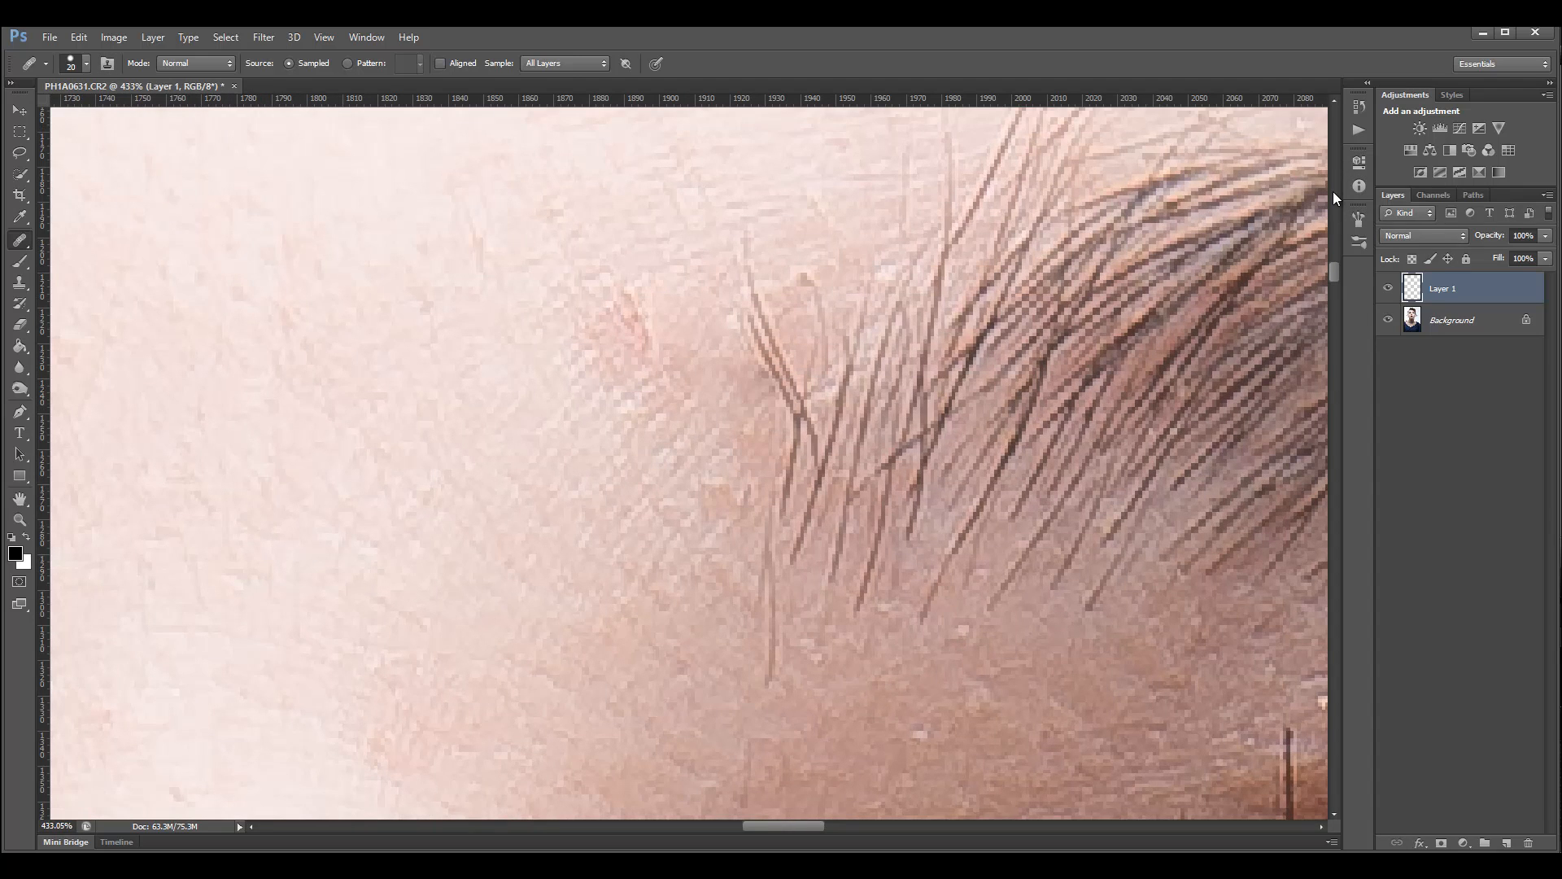
Reduce the Healing Brush to 6 px at 100% hardness and heal the skin right against the inner eyebrow hairs.
left_click(87, 63)
left_click(187, 150)
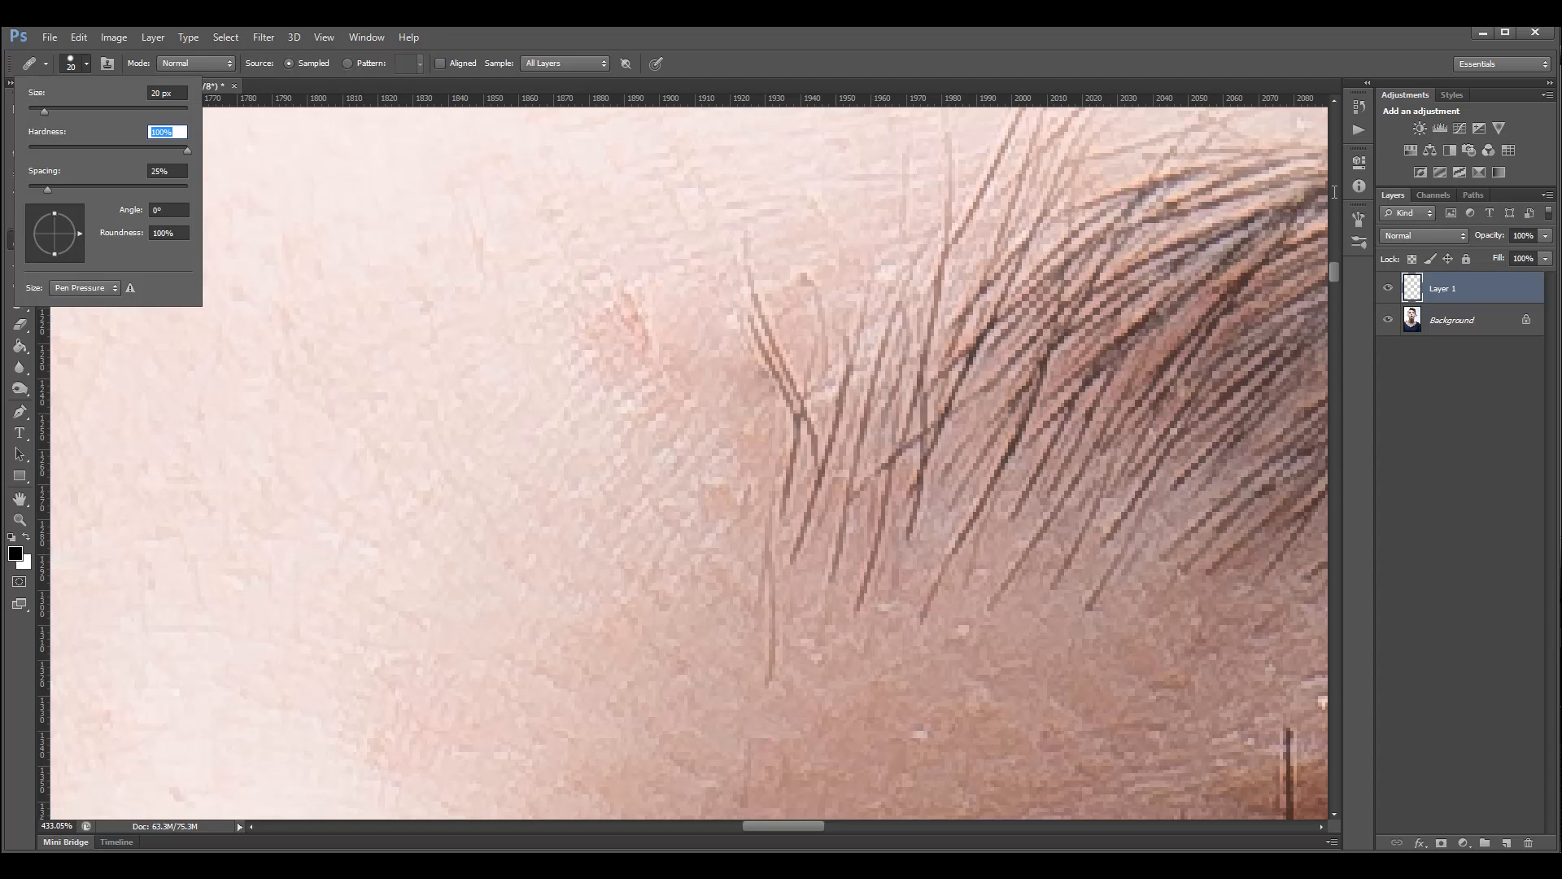
key("Return")
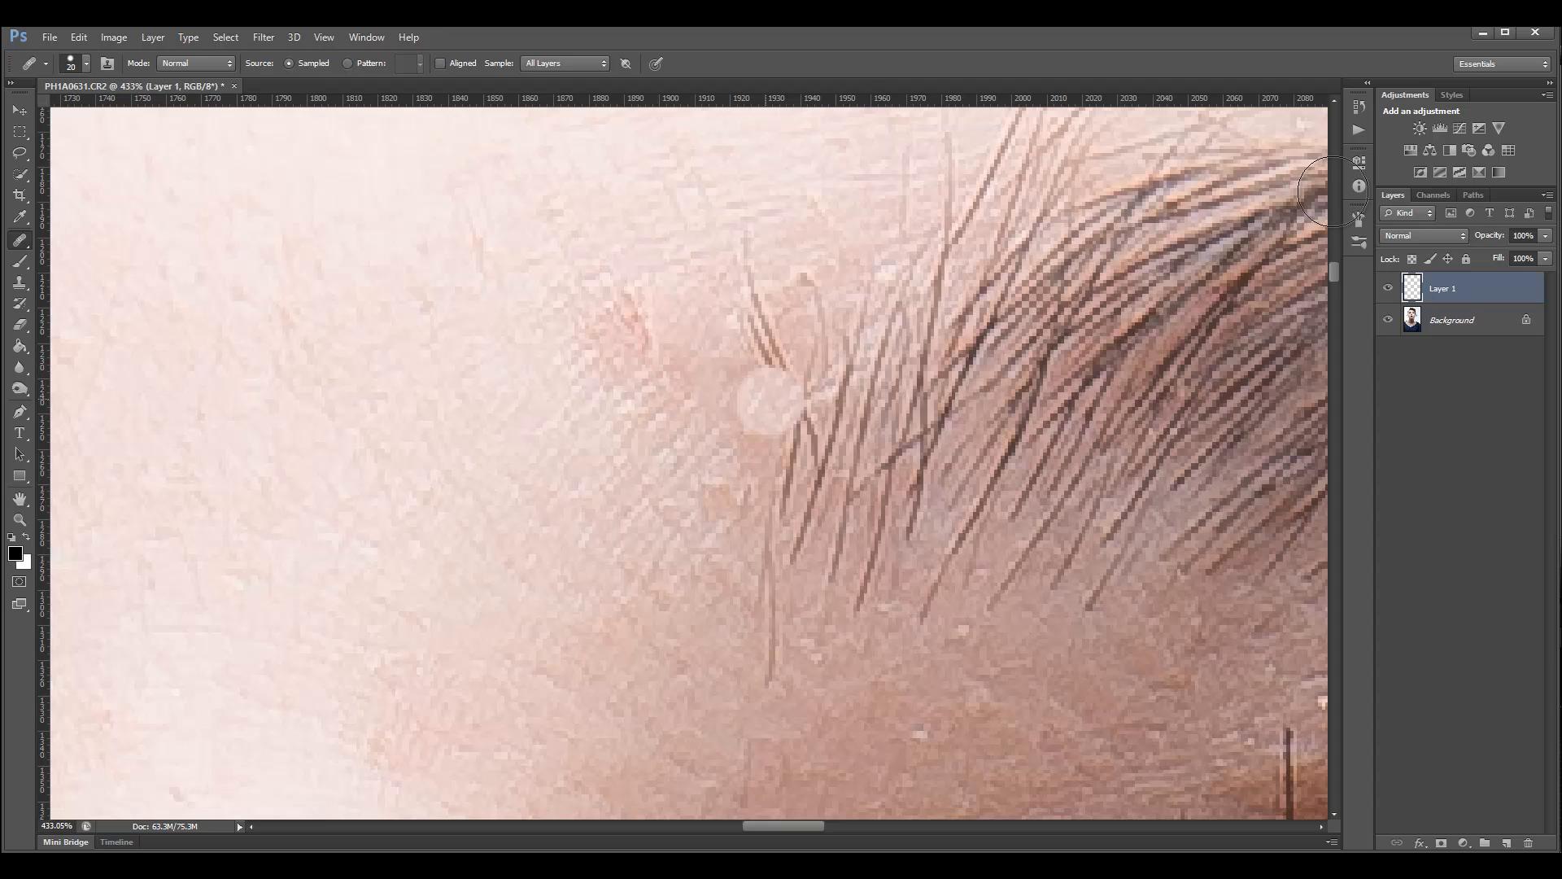
key("bracketleft")
key("bracketleft")
key("bracketleft")
key("bracketleft")
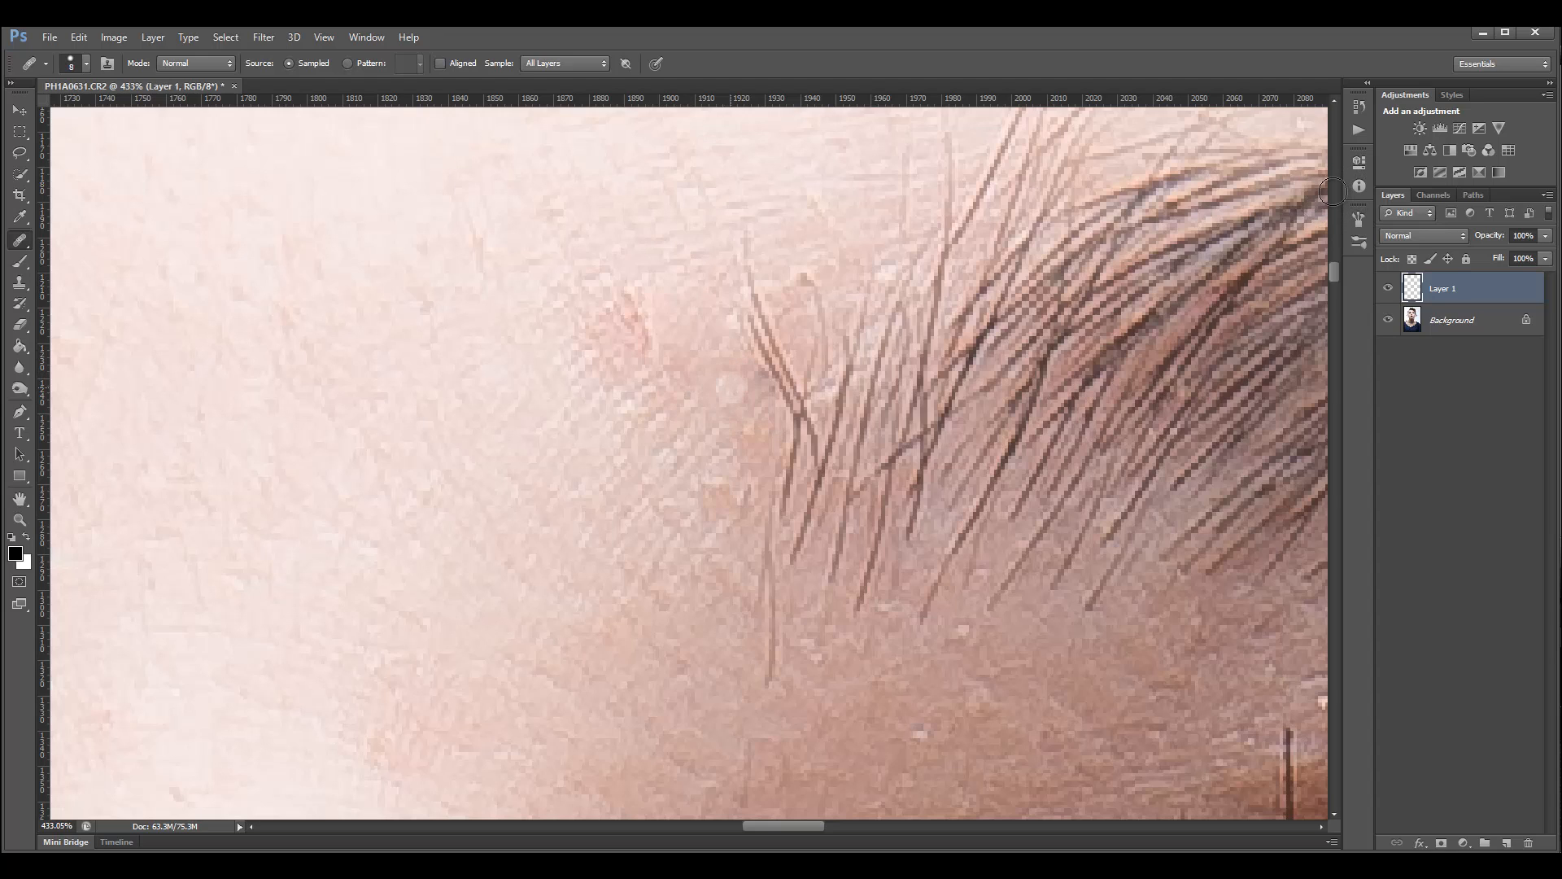
key("bracketleft")
left_click_drag(753, 364, 763, 394)
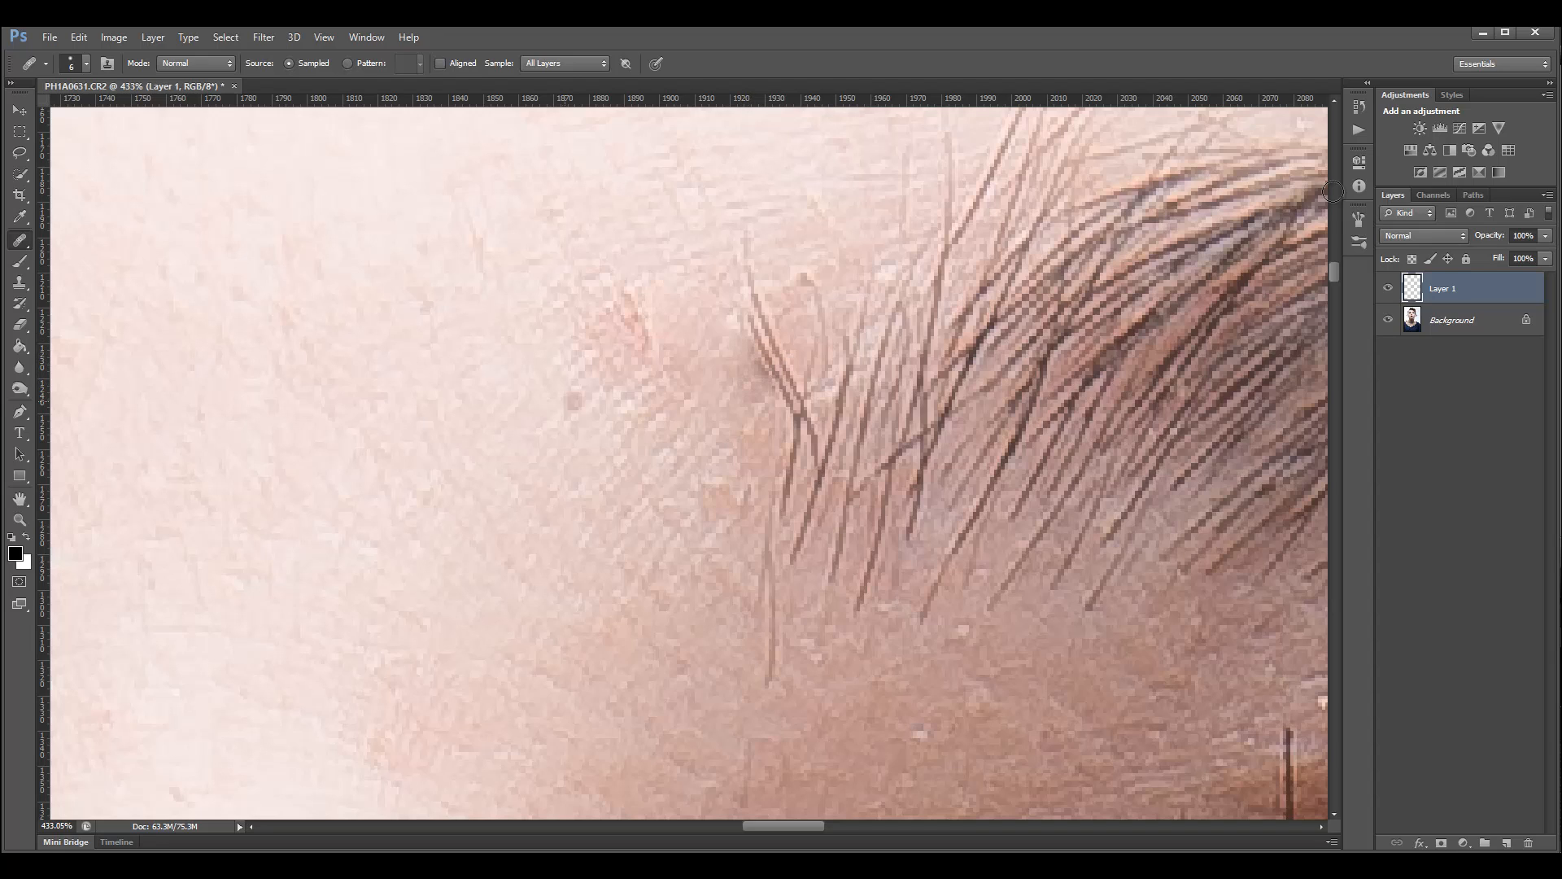
Switch to the Clone Stamp at 51% opacity and clone clean skin over the dark smudge beside the inner eyebrow hairs.
key("s")
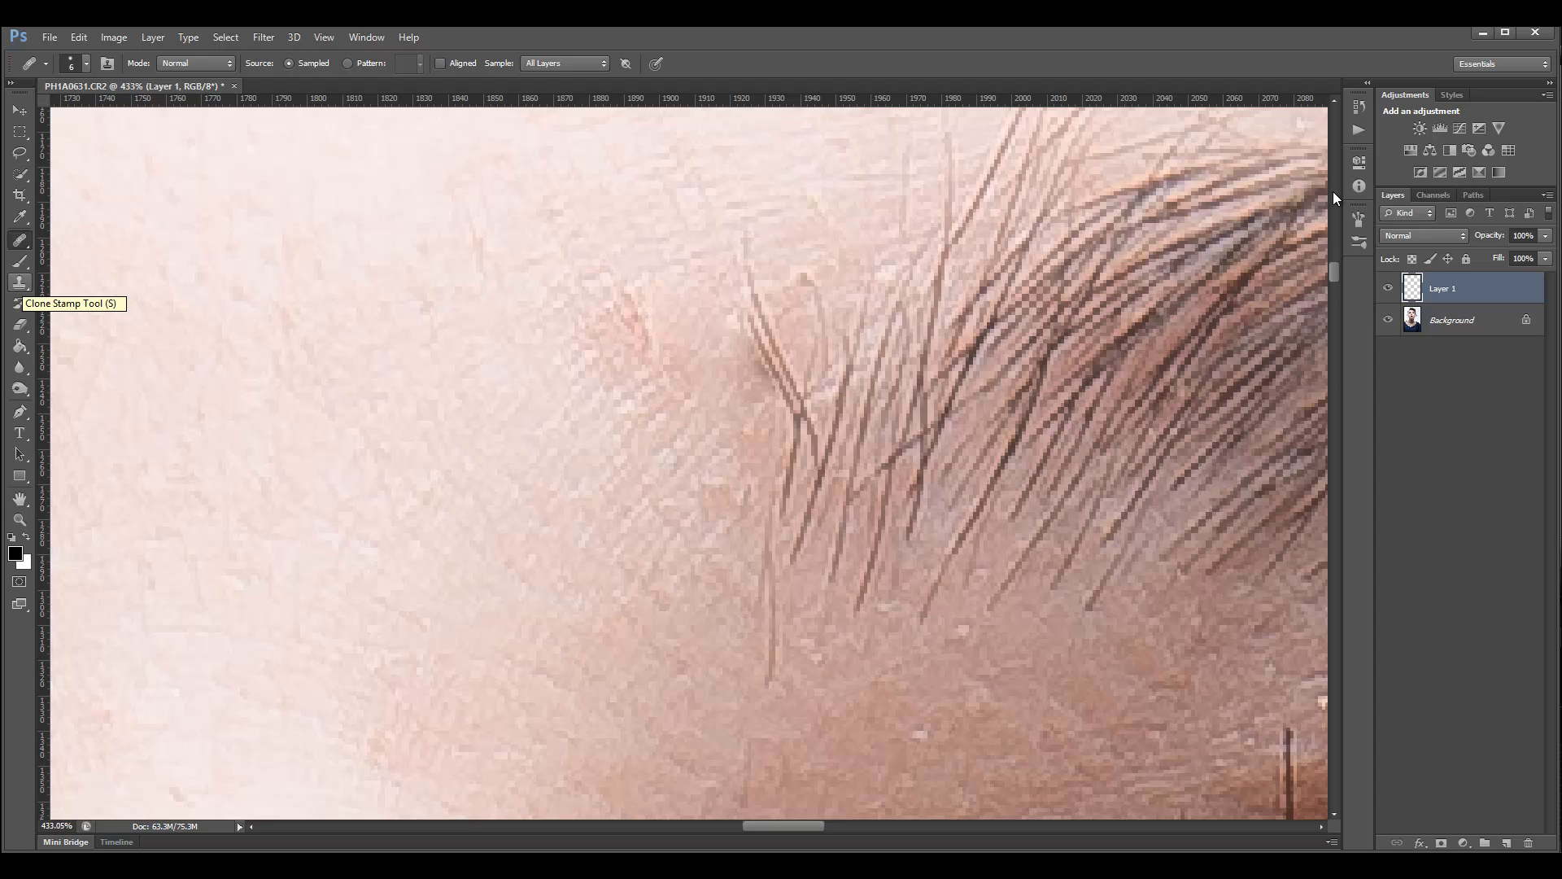
key("s")
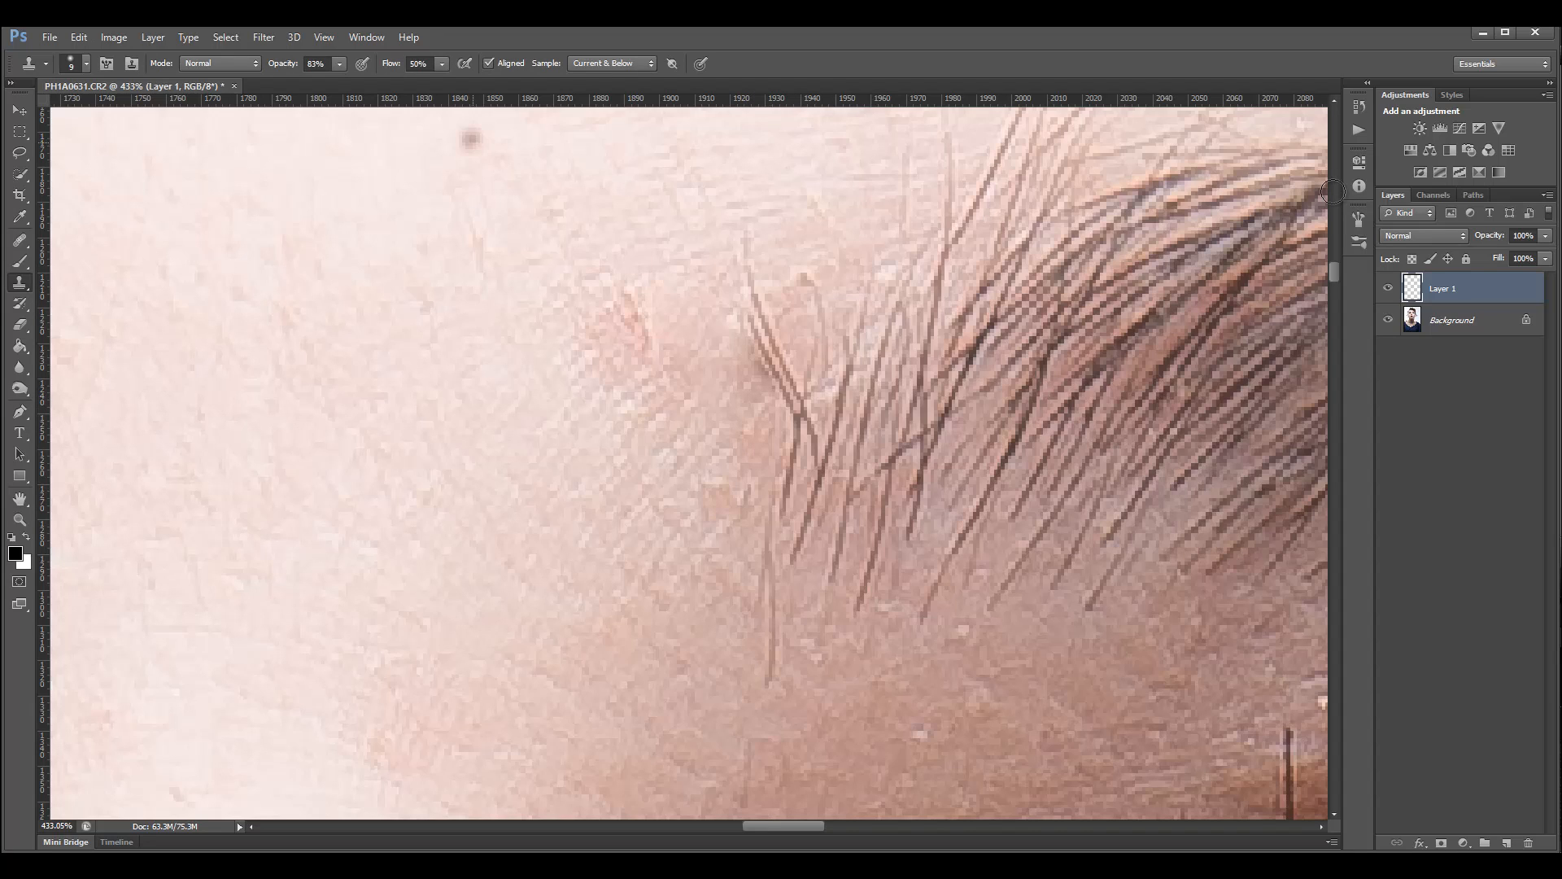
left_click(339, 64)
left_click_drag(330, 82, 313, 82)
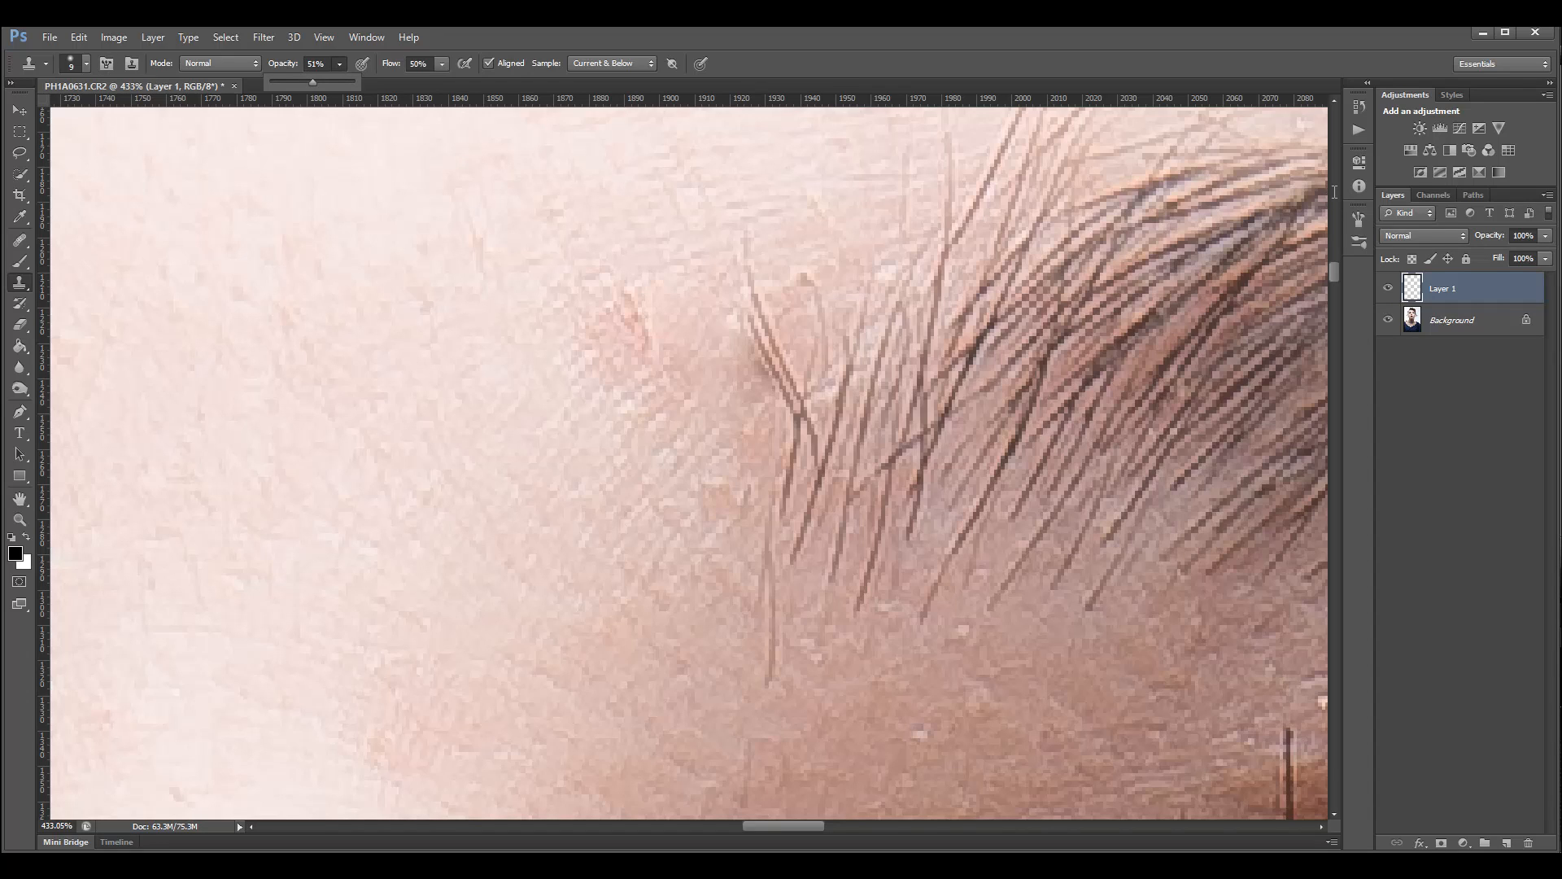
left_click(516, 153)
left_click(1333, 192)
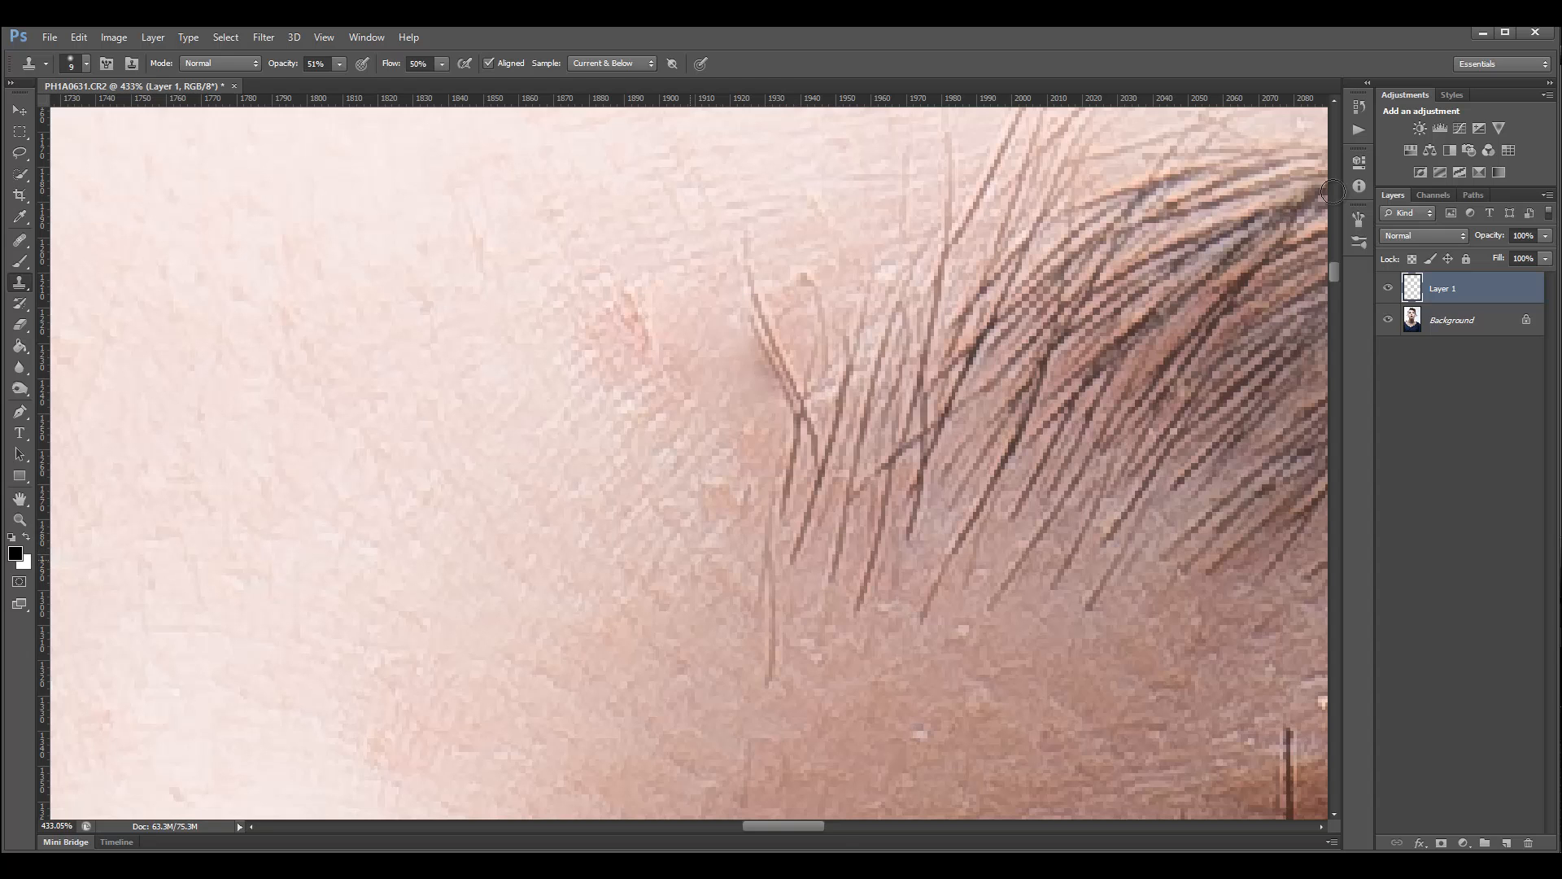
scroll(1332, 191, "down", 10)
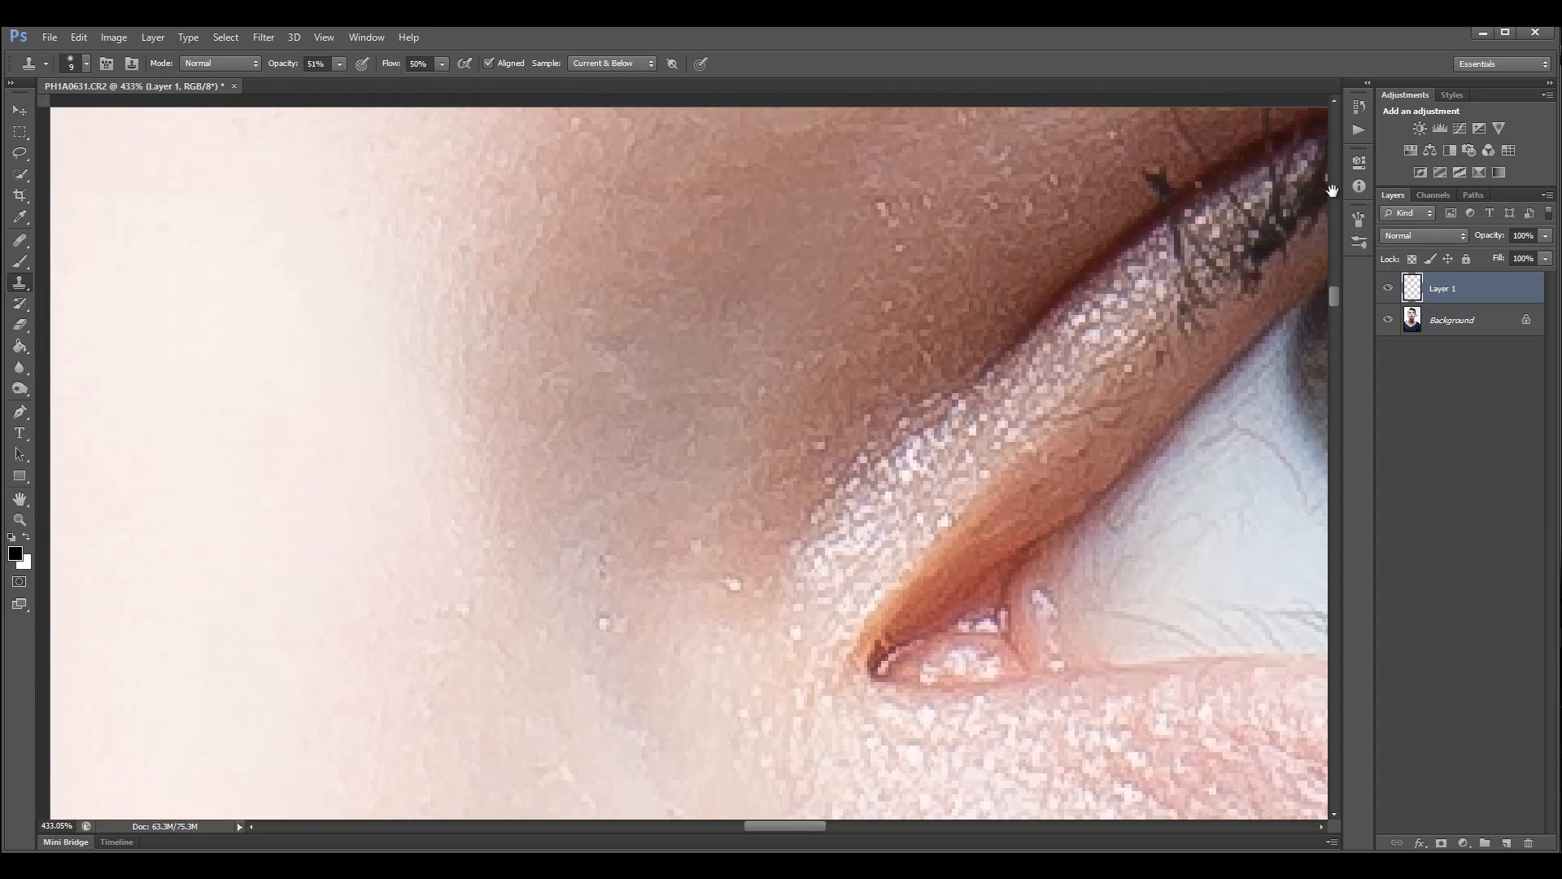
key("ctrl+r")
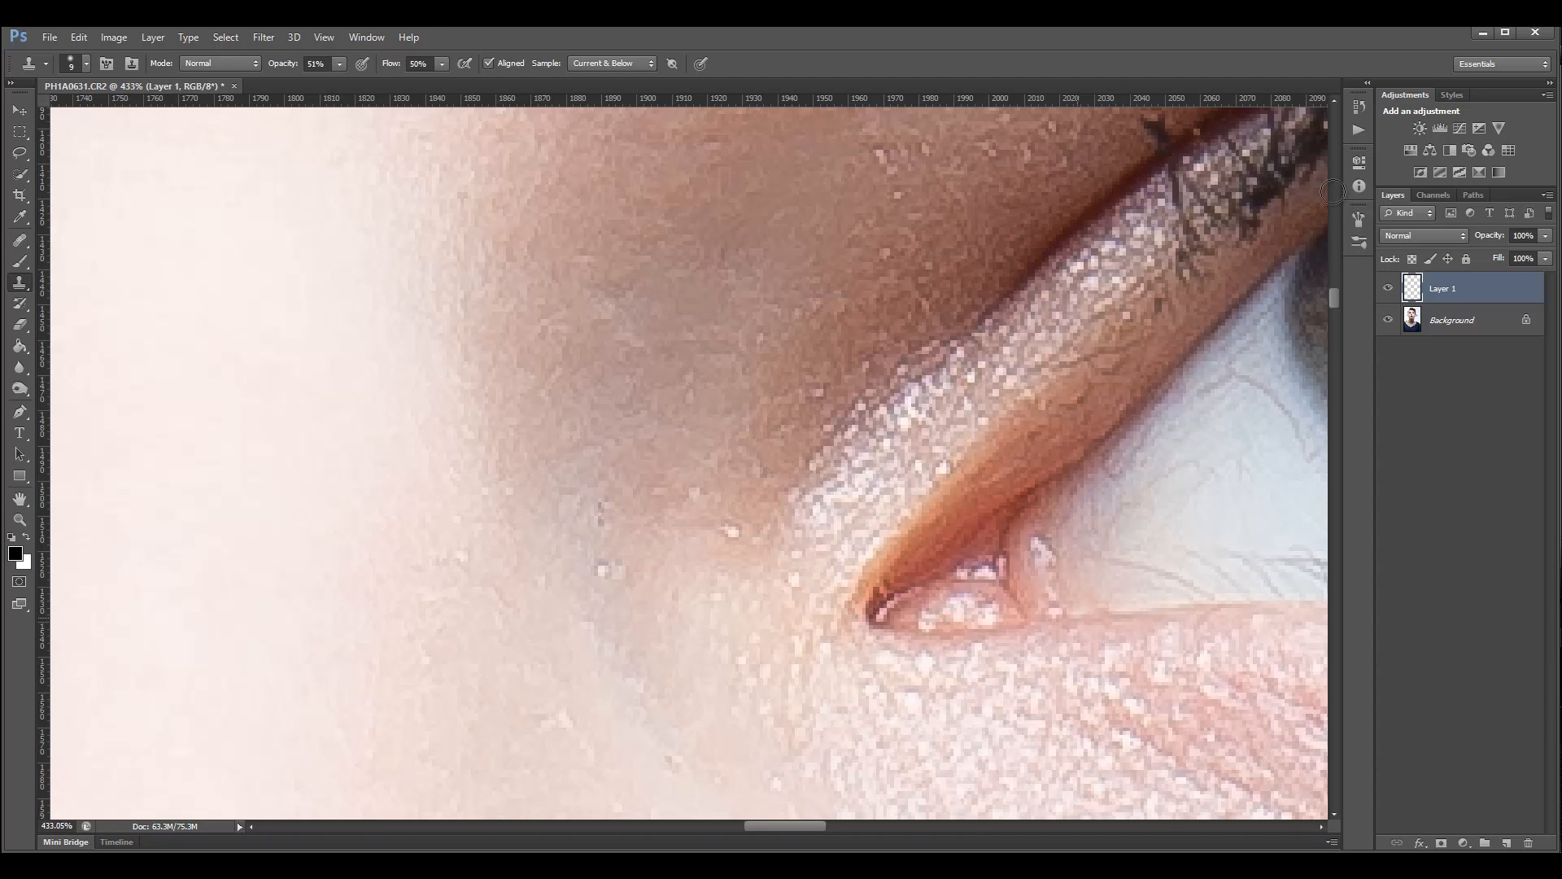
left_click_drag(1078, 617, 1070, 618)
key("c")
key("s")
left_click_drag(567, 221, 654, 757)
left_click_drag(778, 192, 819, 472)
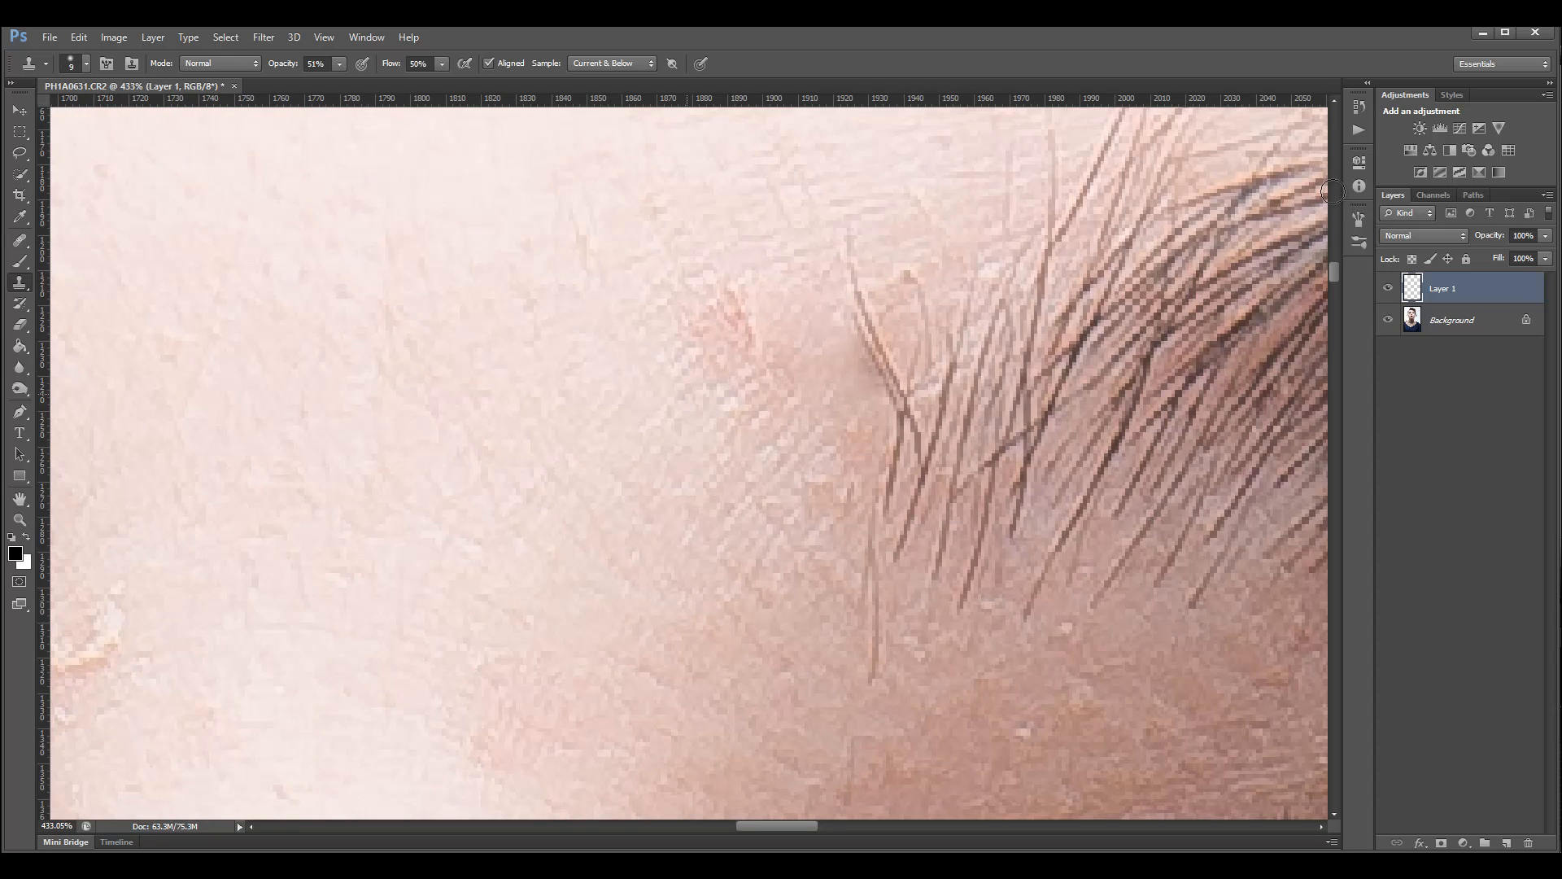
Use the content-aware Patch tool with Medium adaptation to remove the long vertical backdrop crease beside the hair, and deselect.
scroll(1332, 192, "down", 5)
scroll(1332, 192, "down", 4)
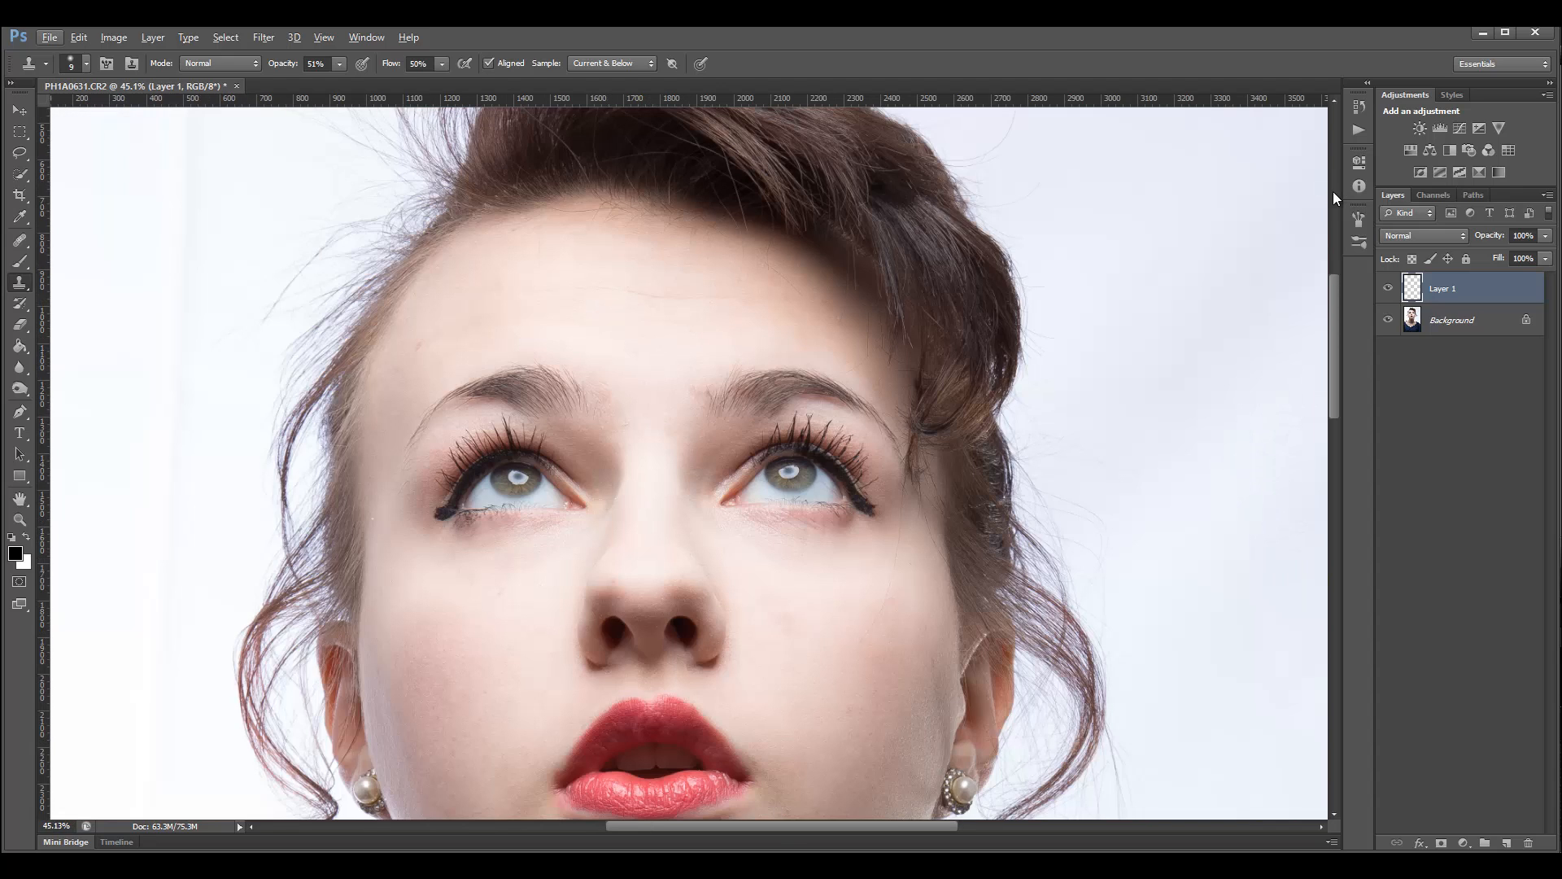
scroll(1332, 192, "left", 5)
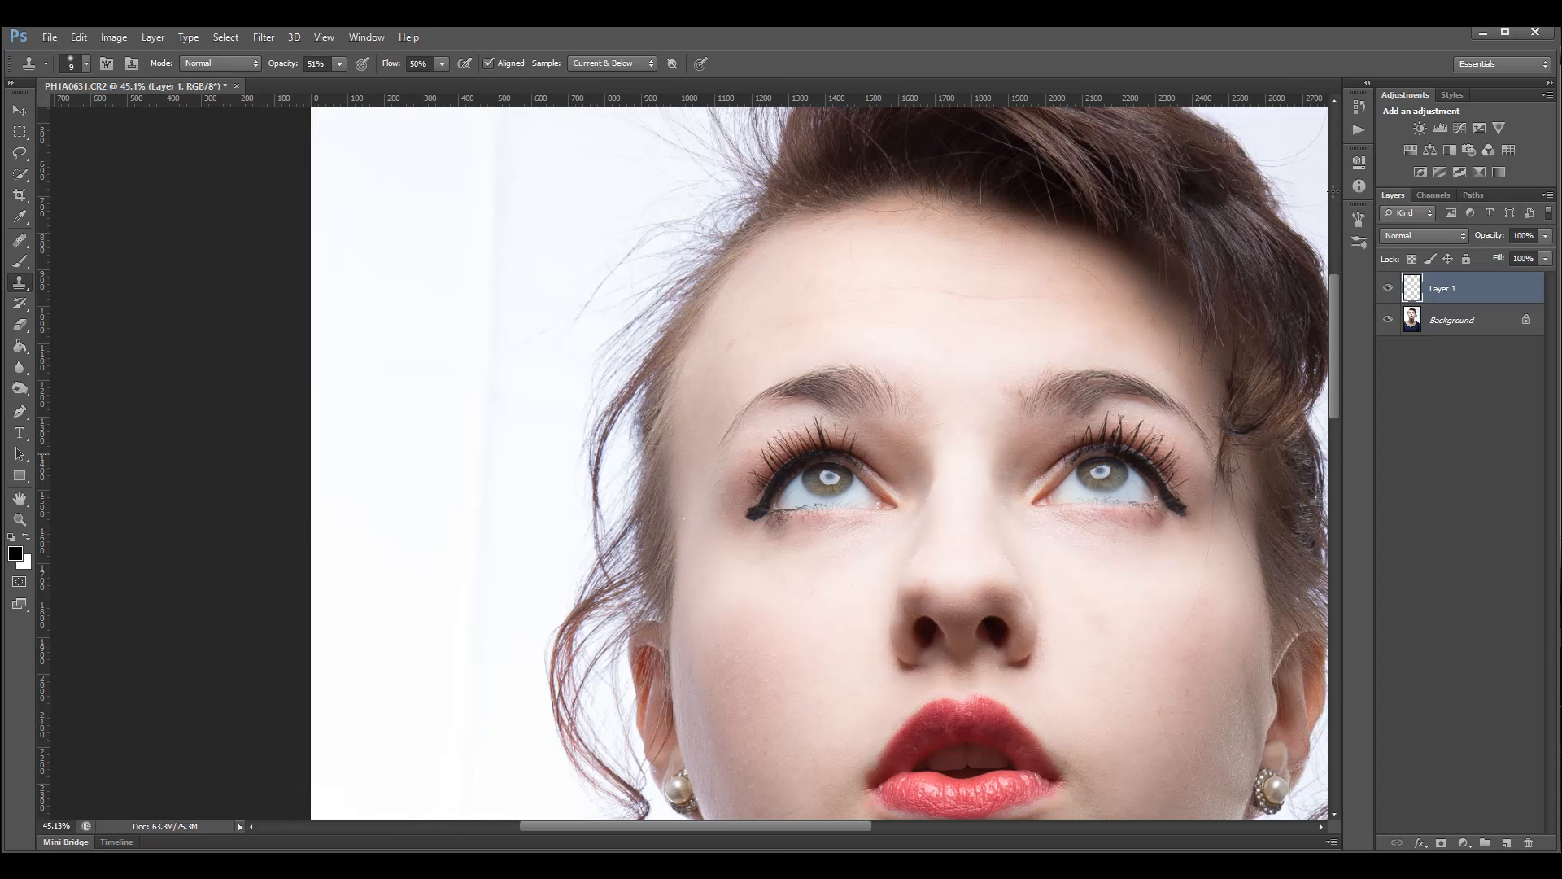
scroll(1332, 192, "down", 2)
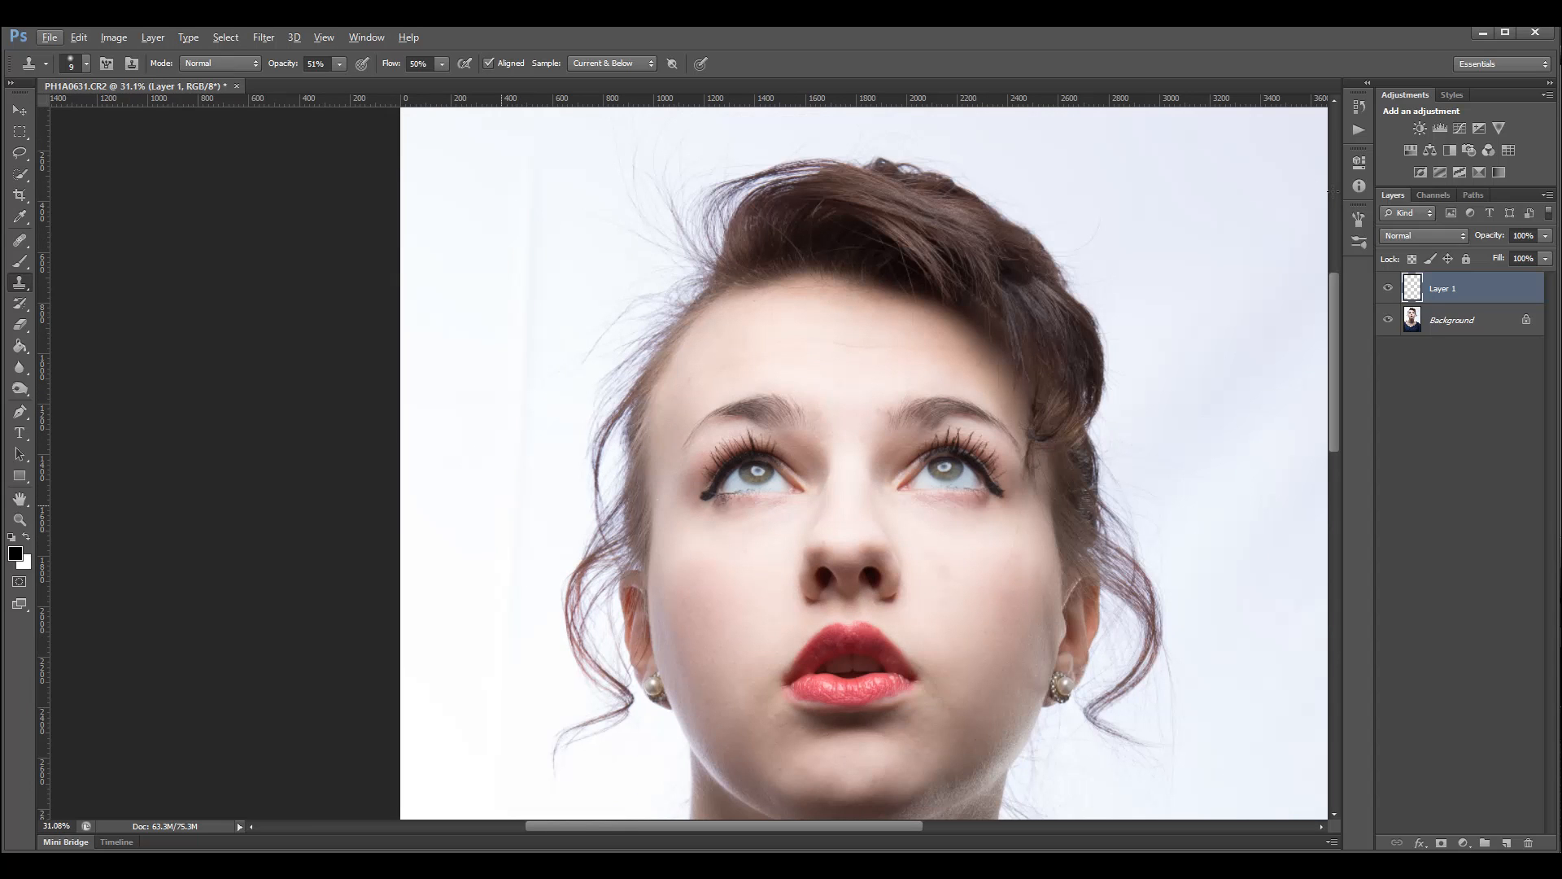
left_click(20, 240)
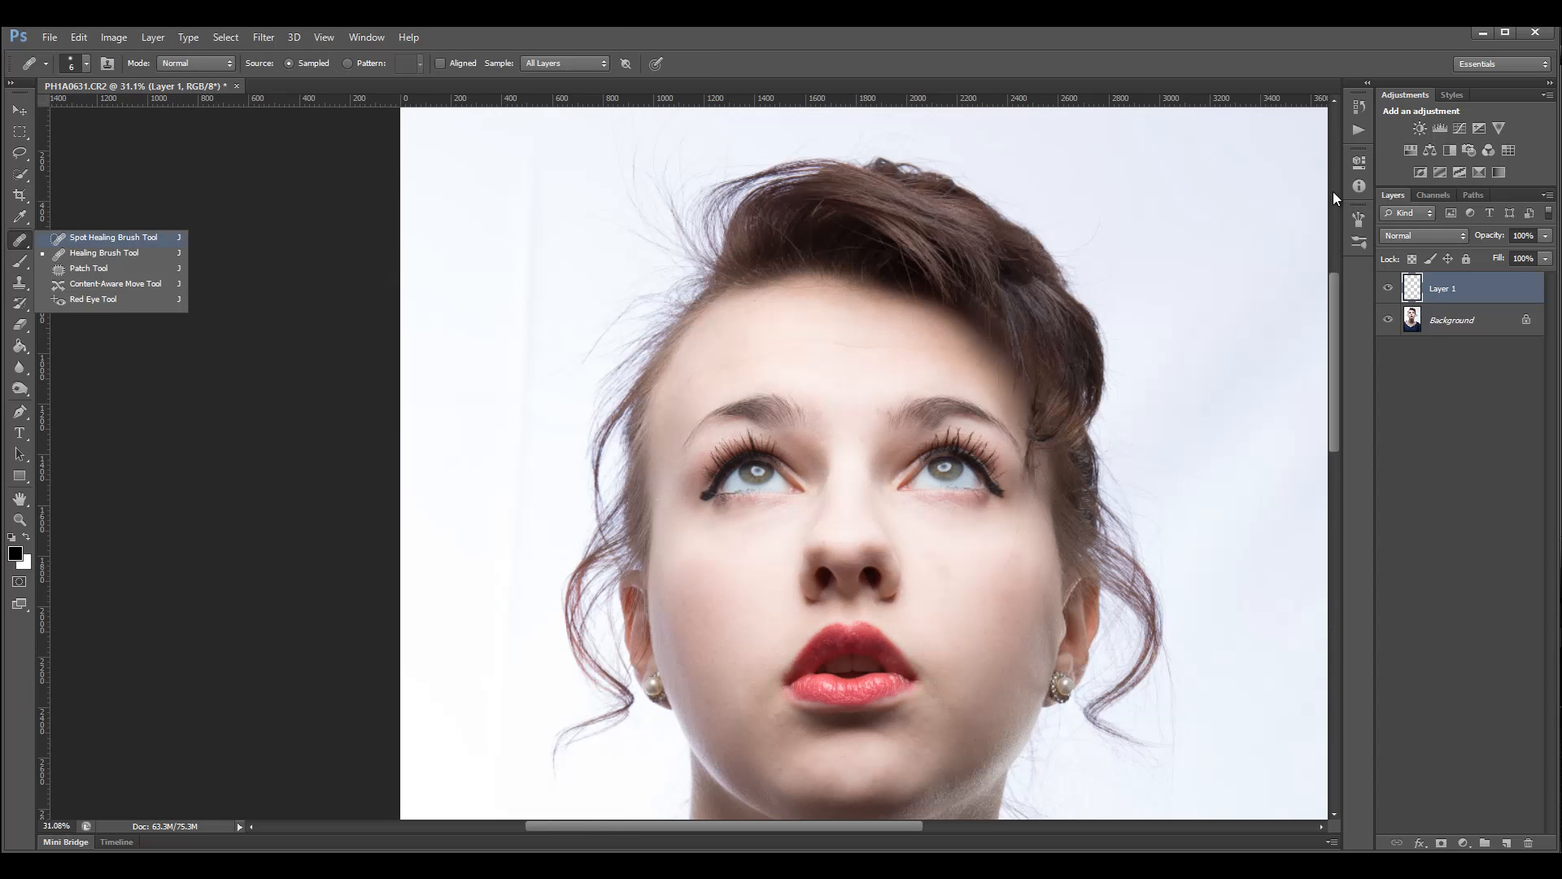
left_click(88, 268)
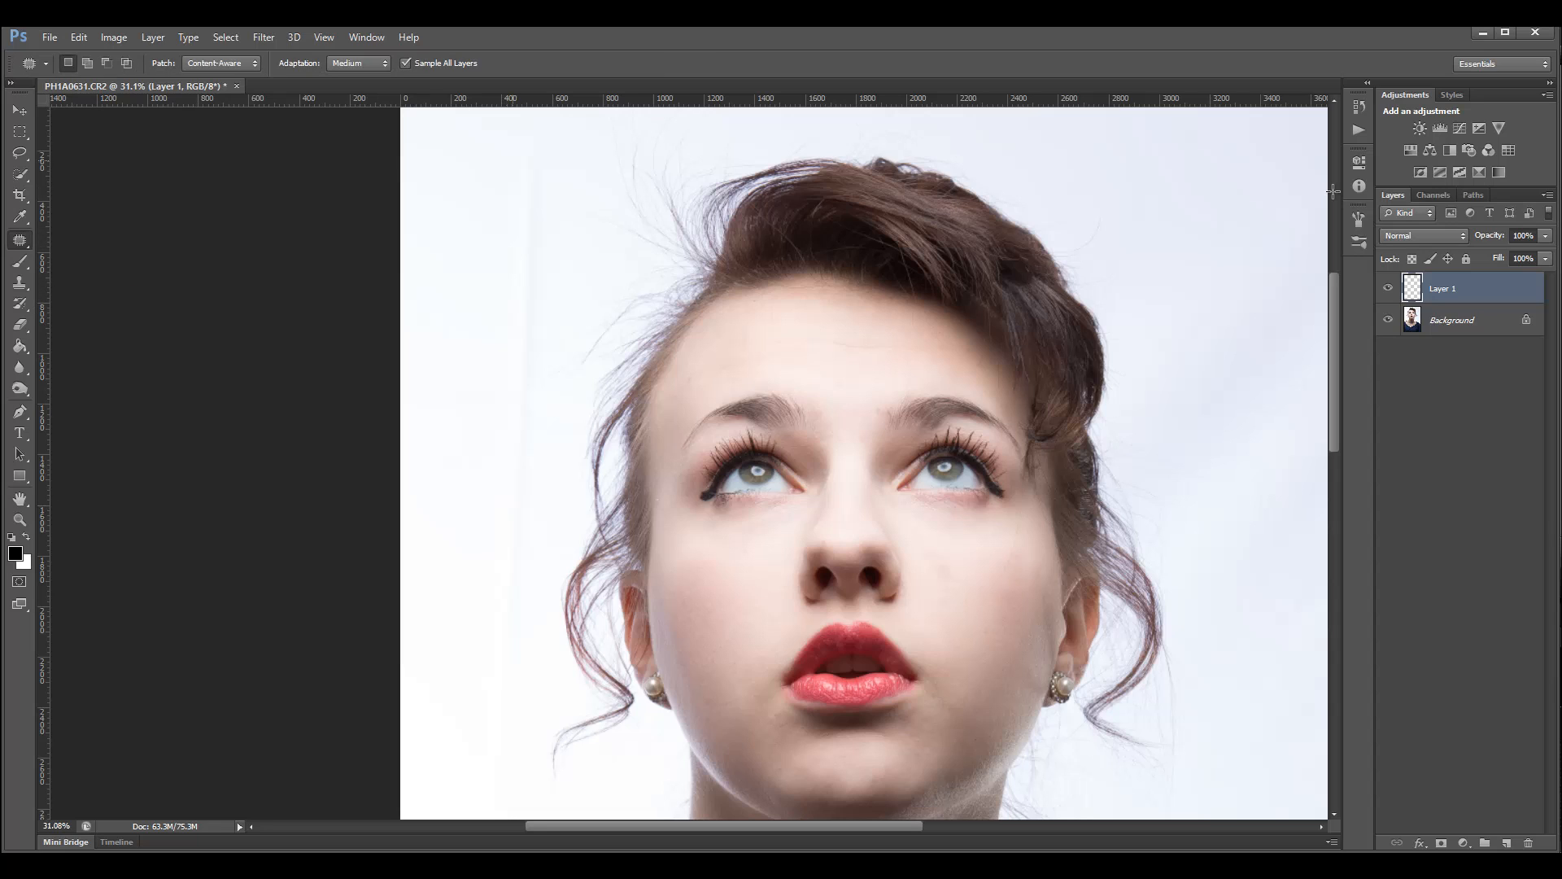
mouse_move(515, 136)
left_mouse_down()
mouse_move(491, 558)
mouse_move(510, 628)
mouse_move(539, 417)
mouse_move(538, 152)
left_mouse_up()
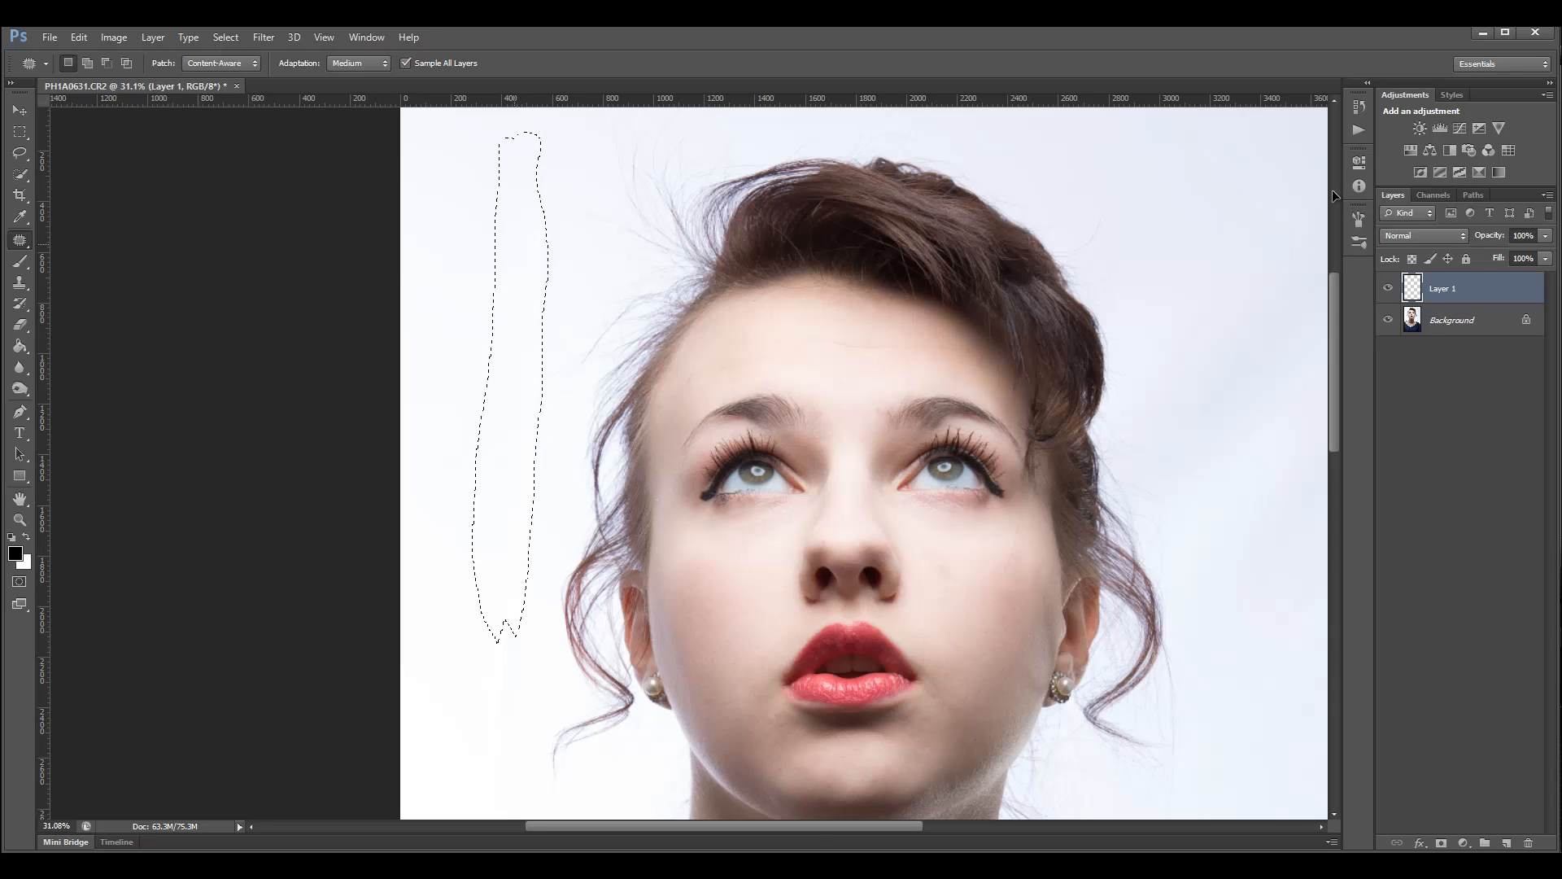
left_click(1332, 191)
key("ctrl+d")
Try to patch the long horizontal forehead wrinkle with clean skin from just above it.
scroll(864, 350, "up", 10)
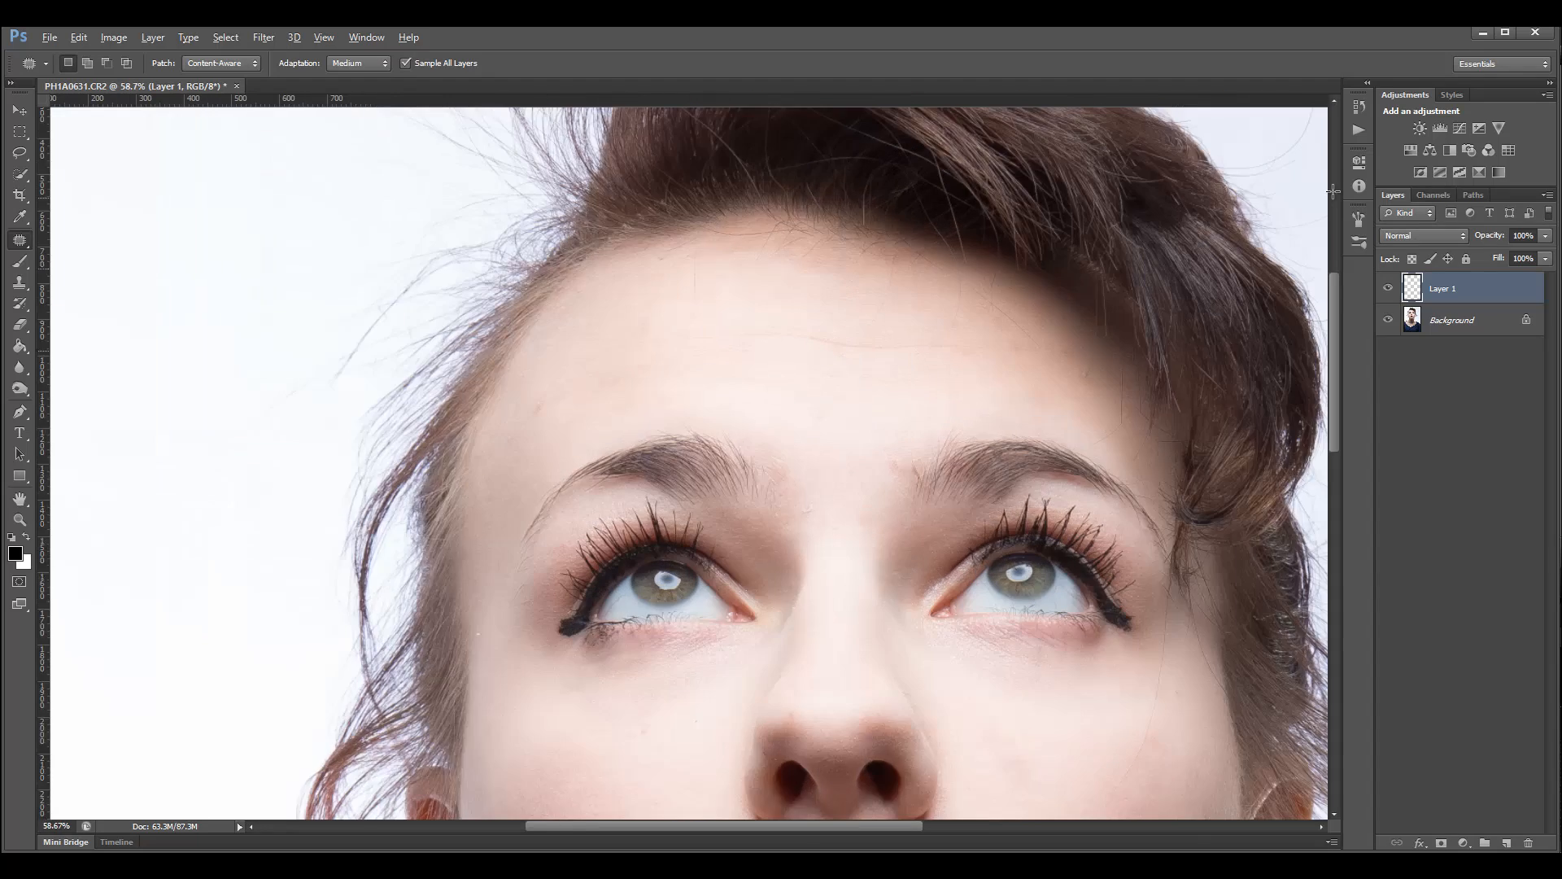
scroll(864, 351, "up", 3)
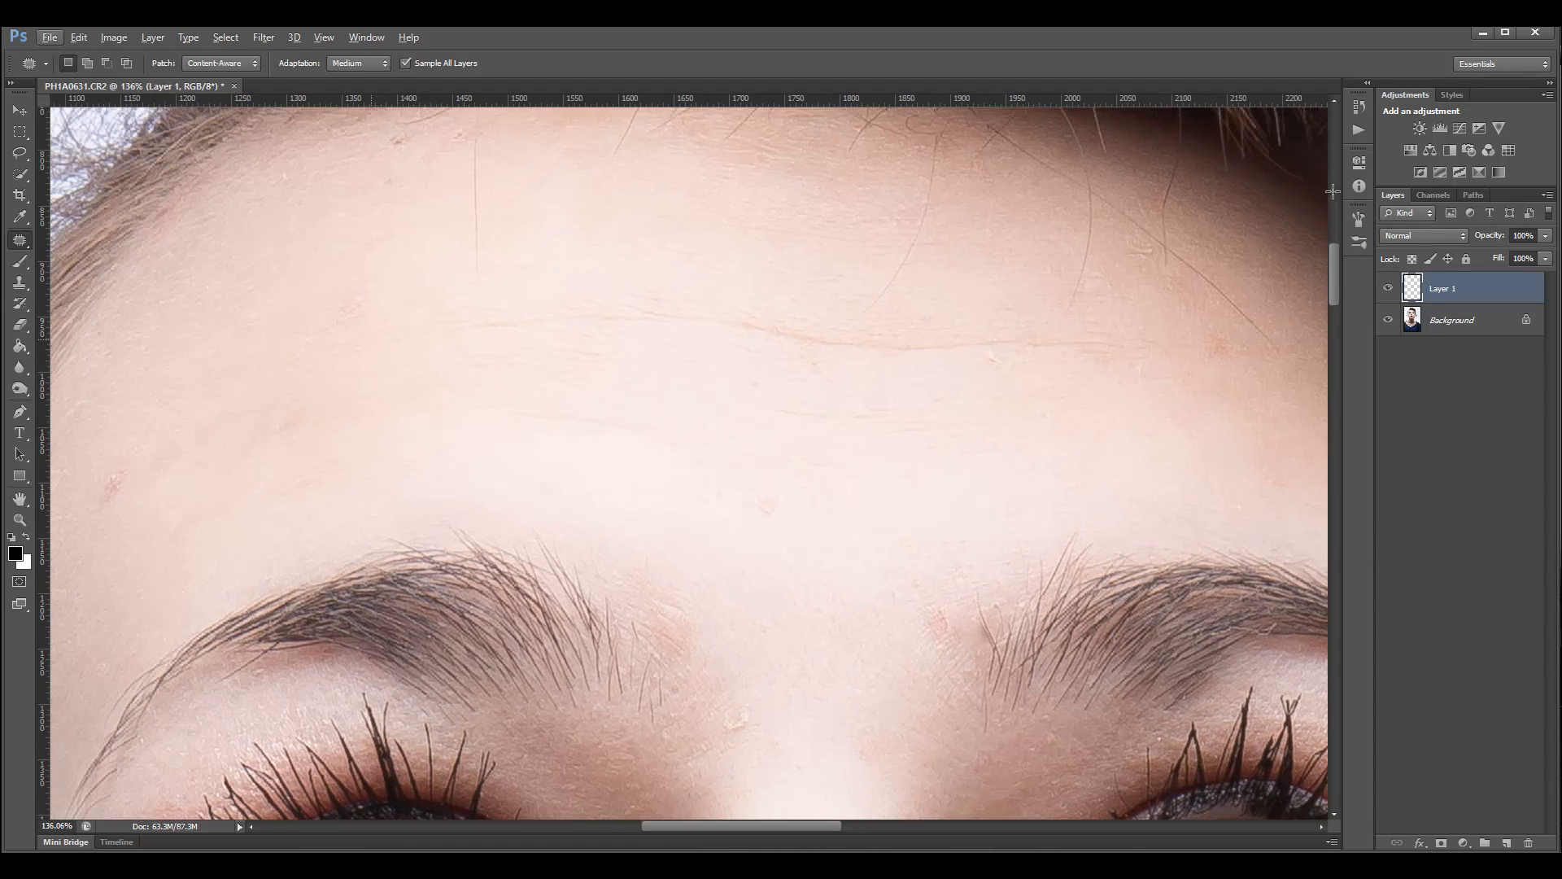
mouse_move(372, 338)
left_mouse_down()
mouse_move(640, 306)
mouse_move(1174, 339)
mouse_move(1102, 360)
mouse_move(805, 357)
mouse_move(536, 328)
mouse_move(363, 355)
left_mouse_up()
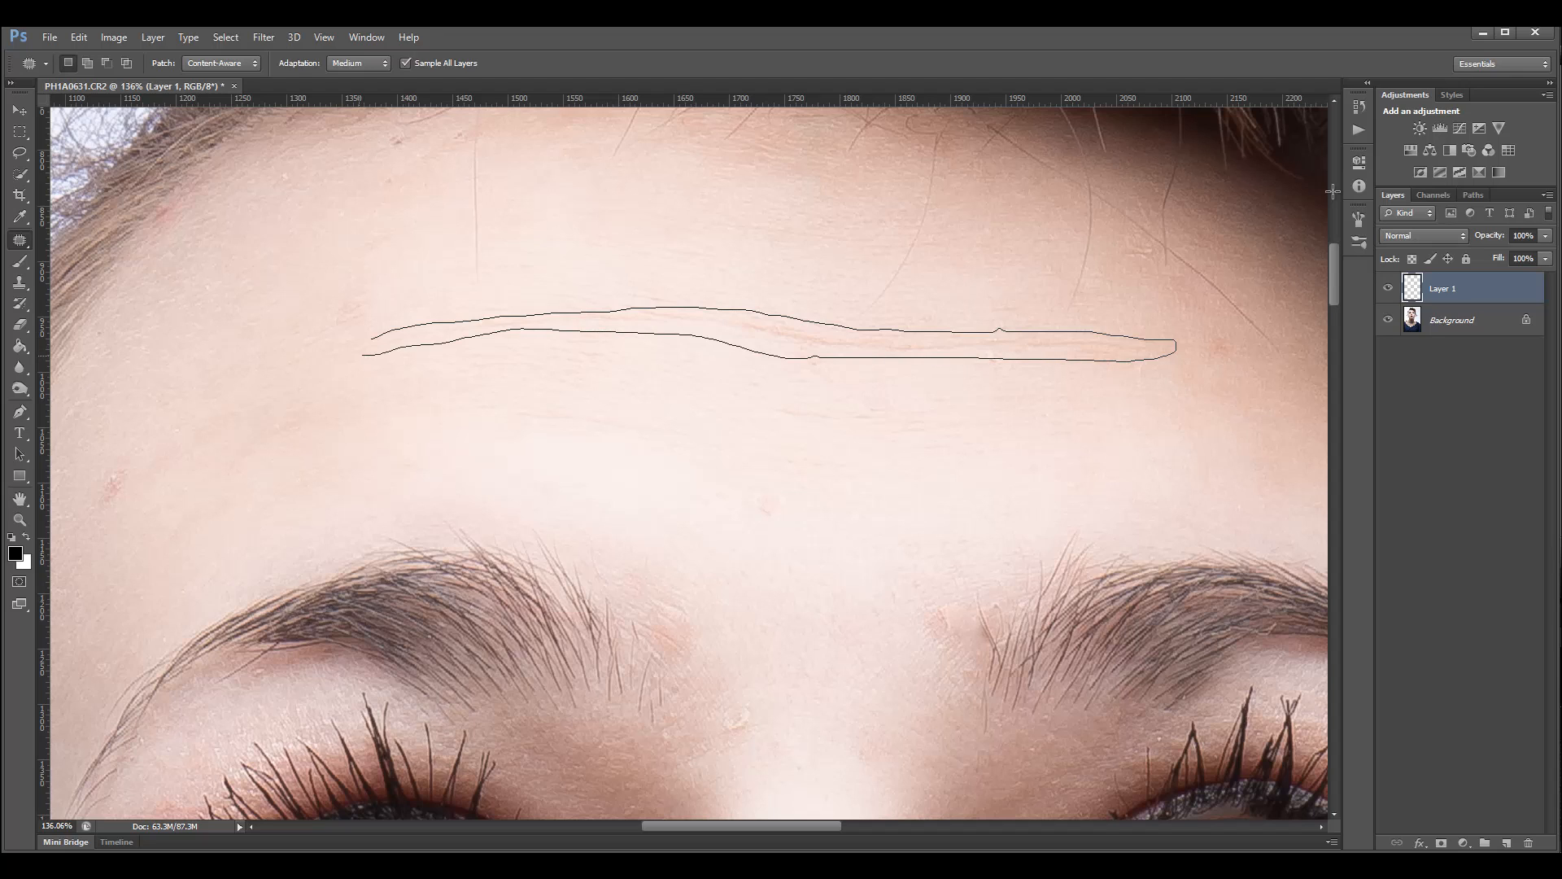
left_click_drag(770, 327, 773, 304)
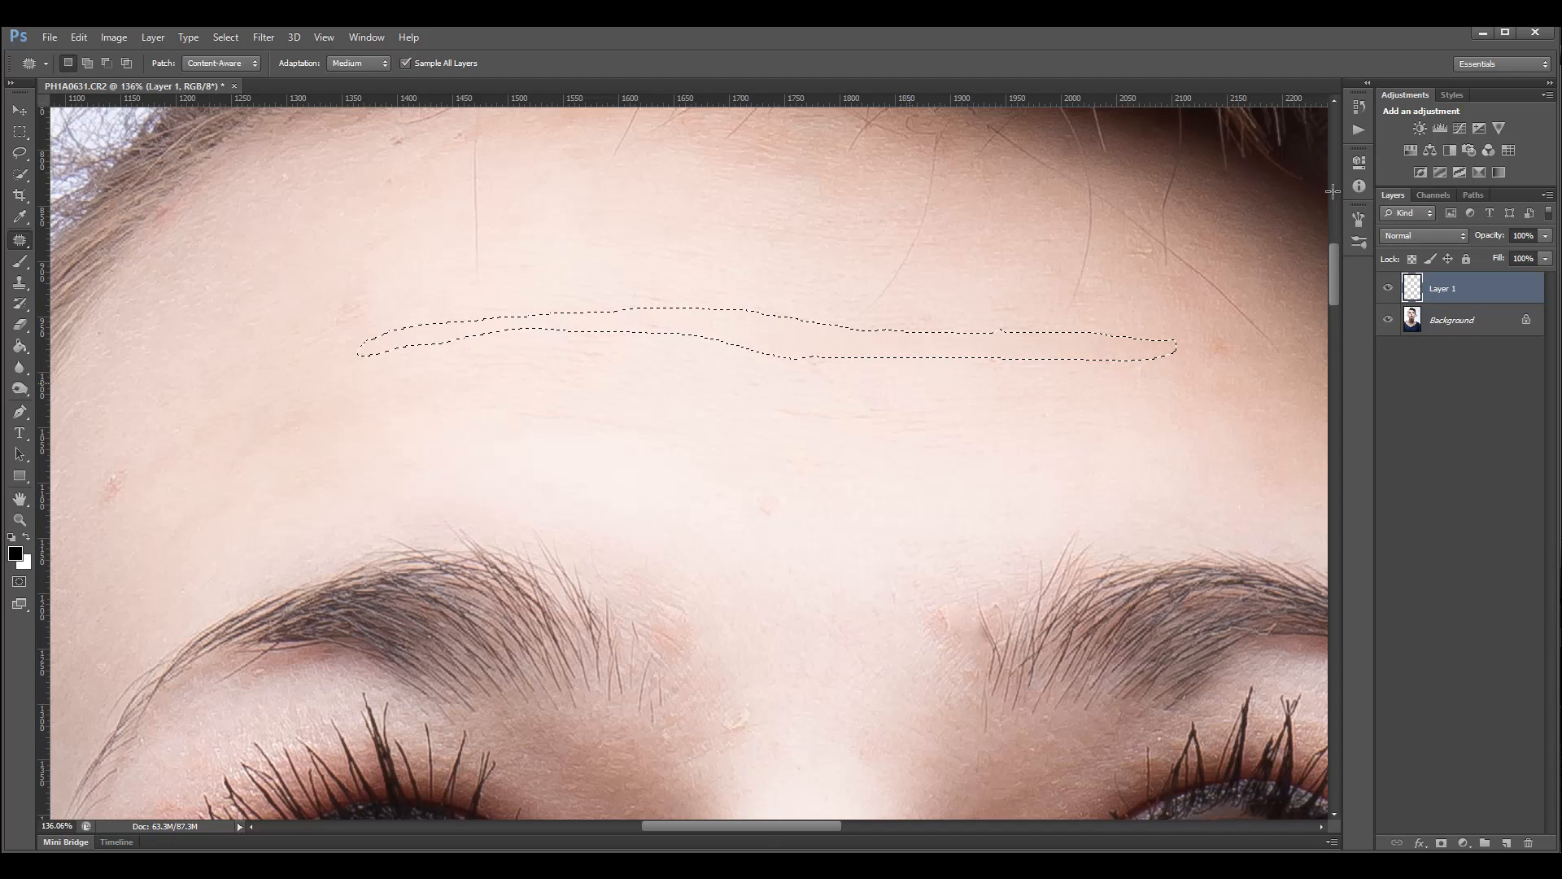
key("ctrl+d")
Undo the forehead wrinkle patch through the history and clear its selection.
left_click(1358, 106)
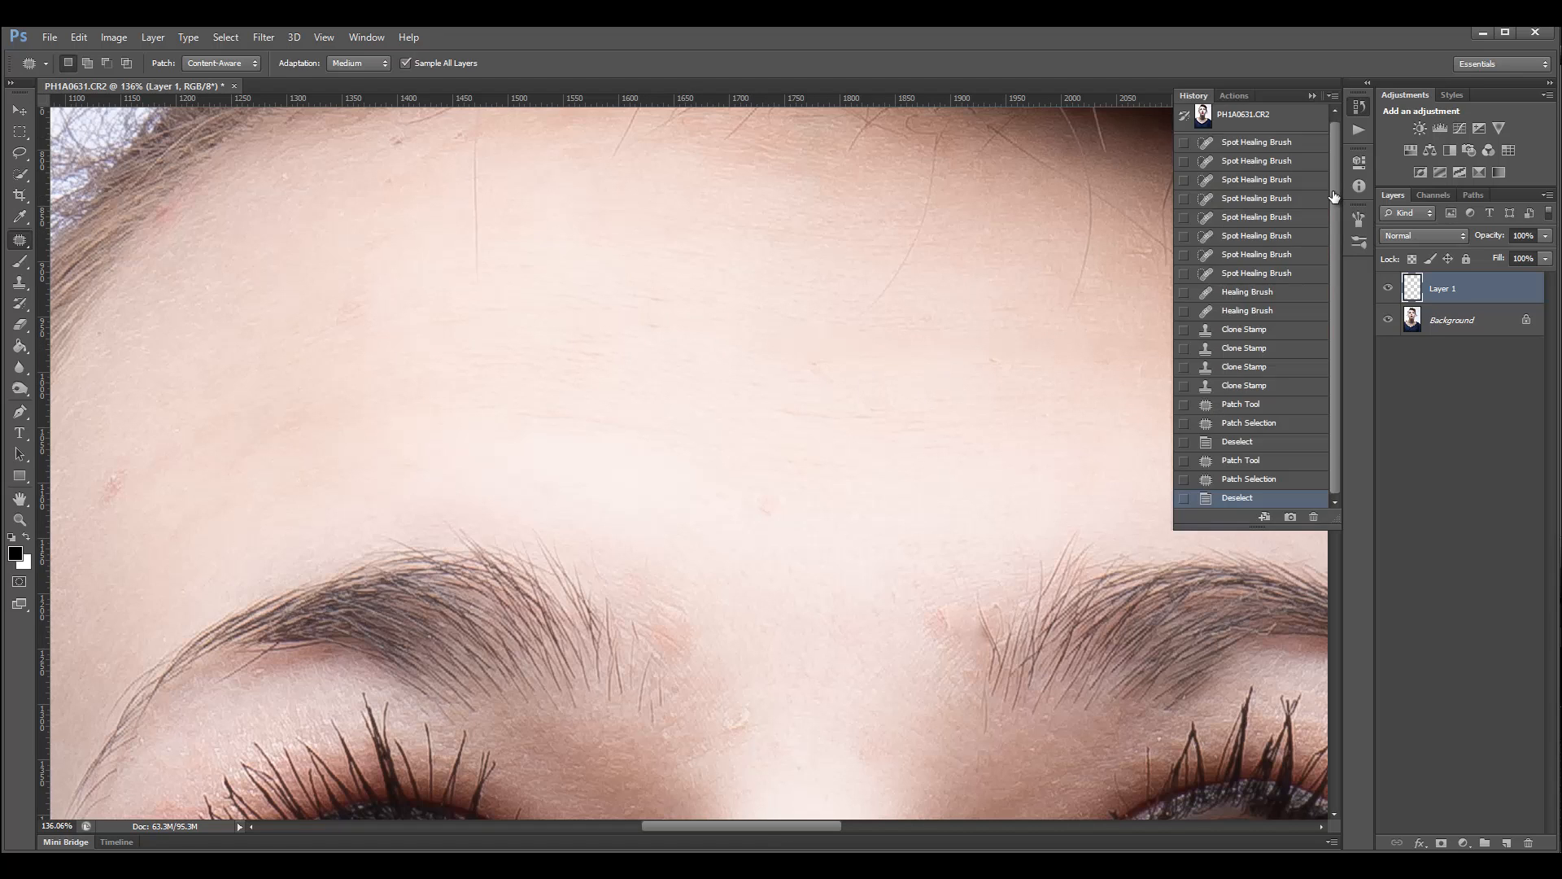
key("ctrl+z")
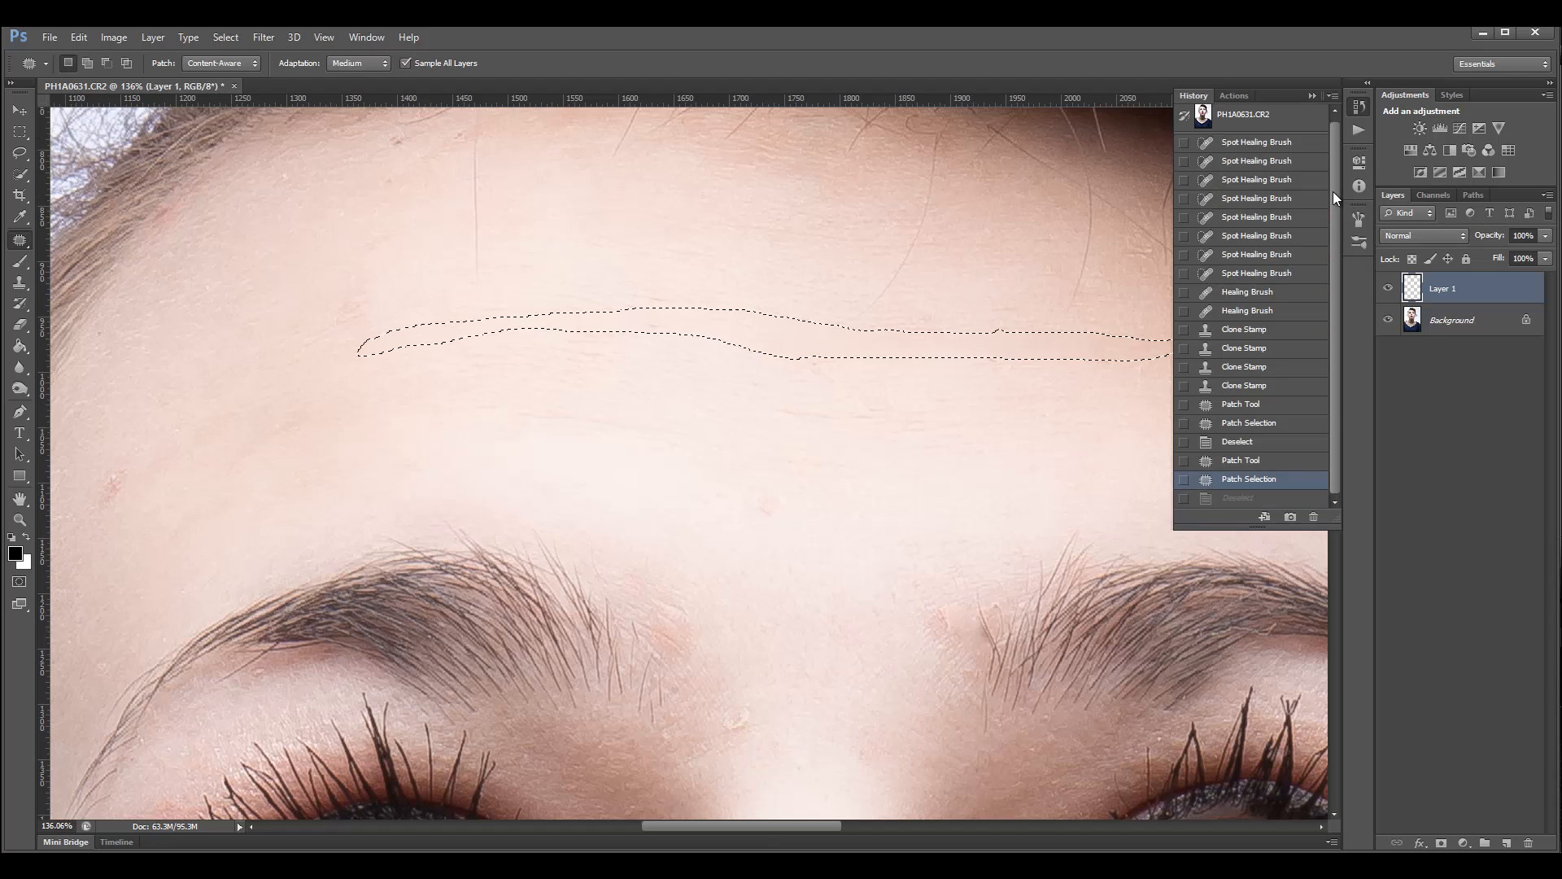
key("ctrl+alt+z")
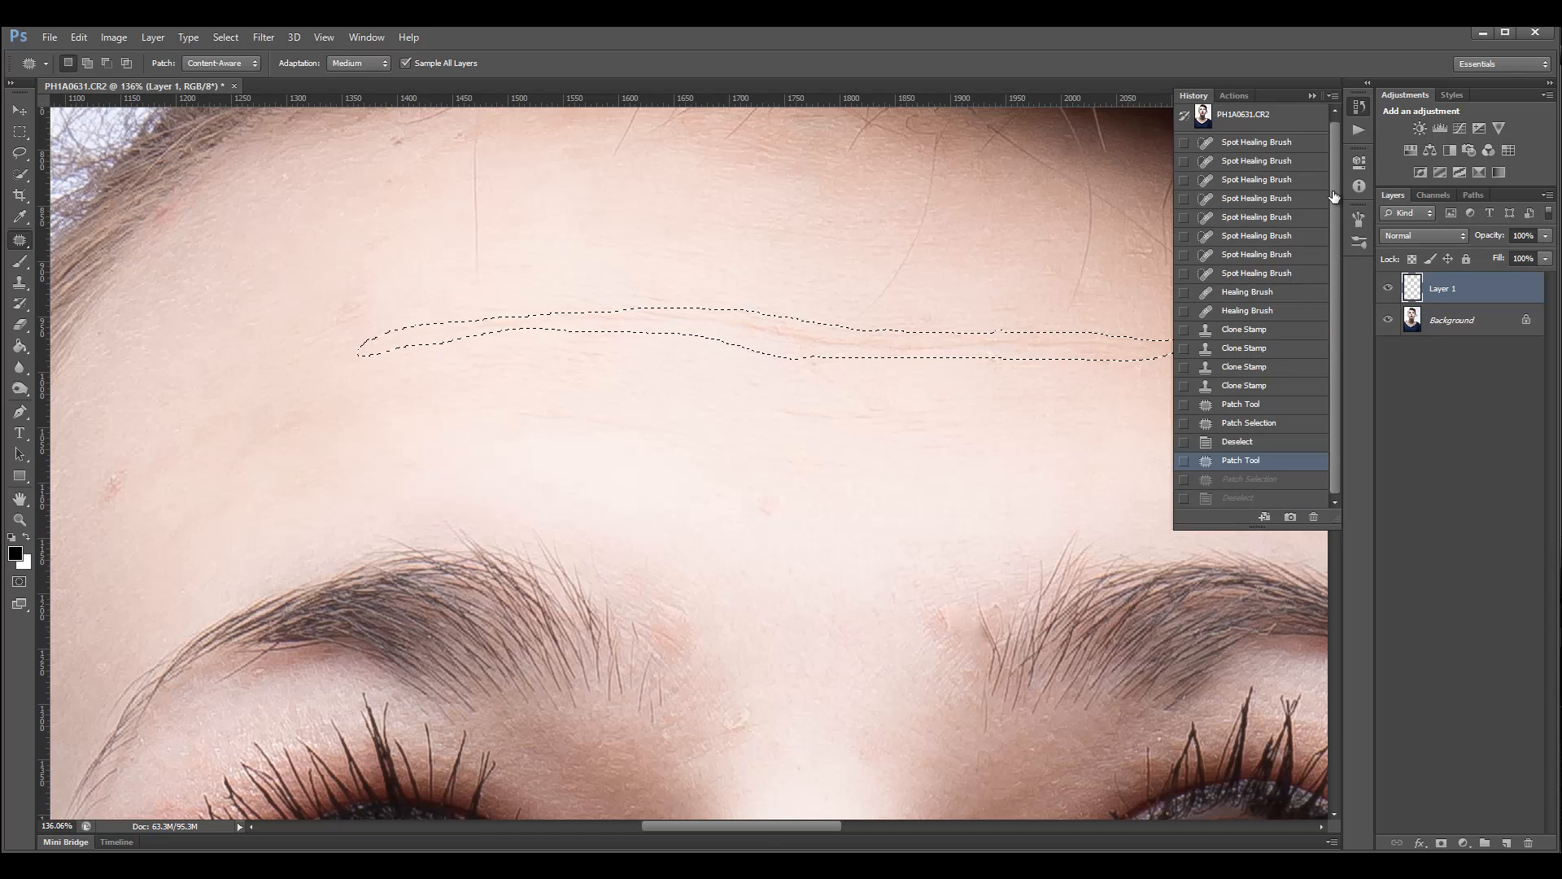
left_click(1359, 107)
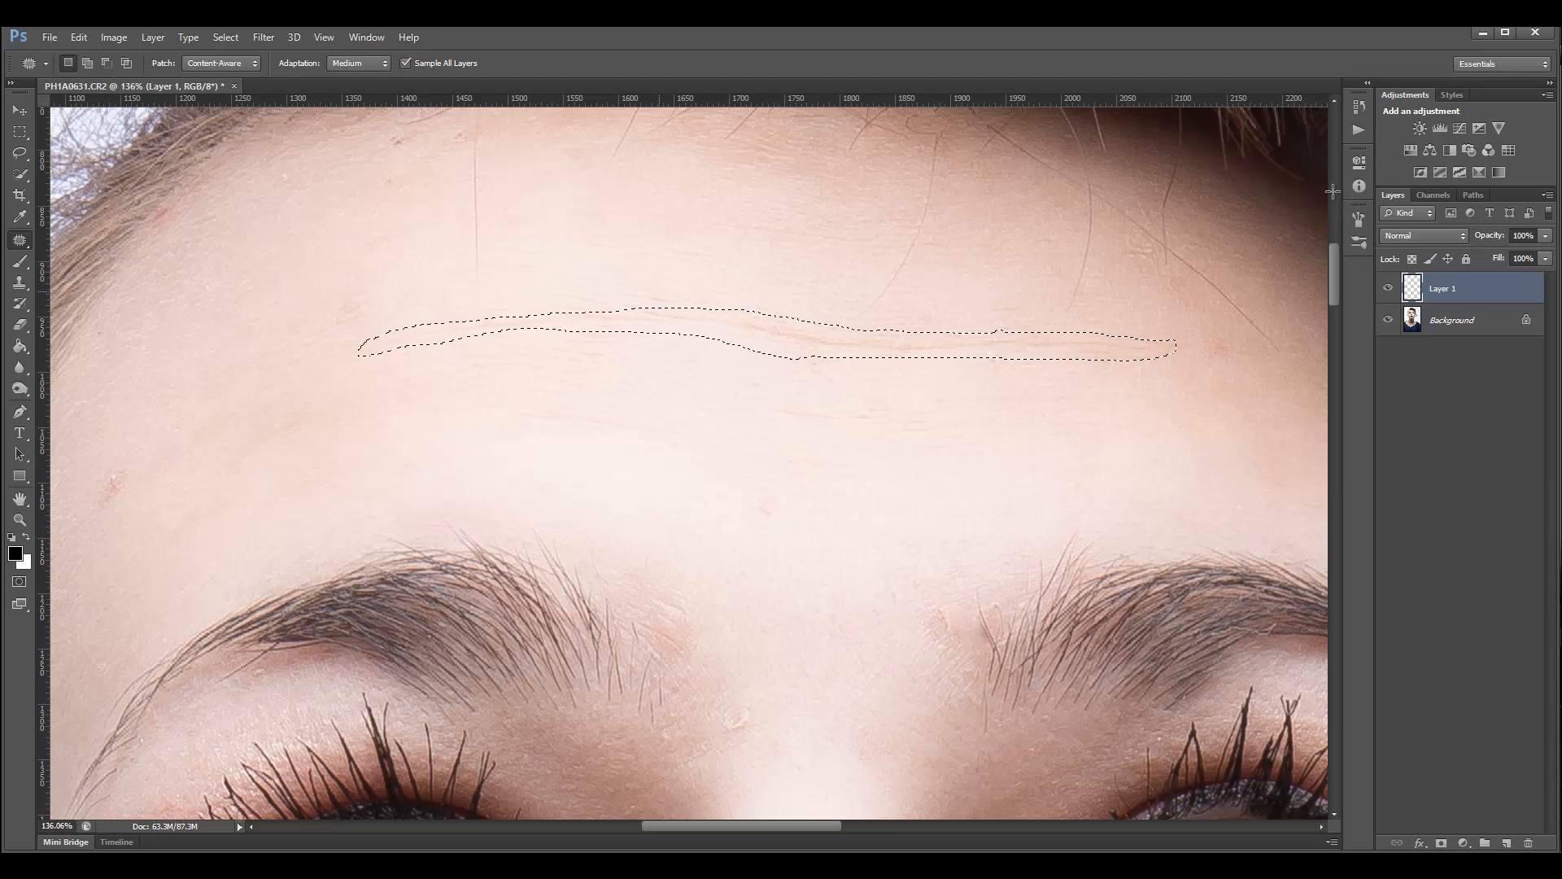
key("ctrl+d")
Spot-heal the horizontal forehead wrinkle in short strokes from its outer end to the middle, undoing the last long stroke.
left_click(20, 240)
left_click(113, 236)
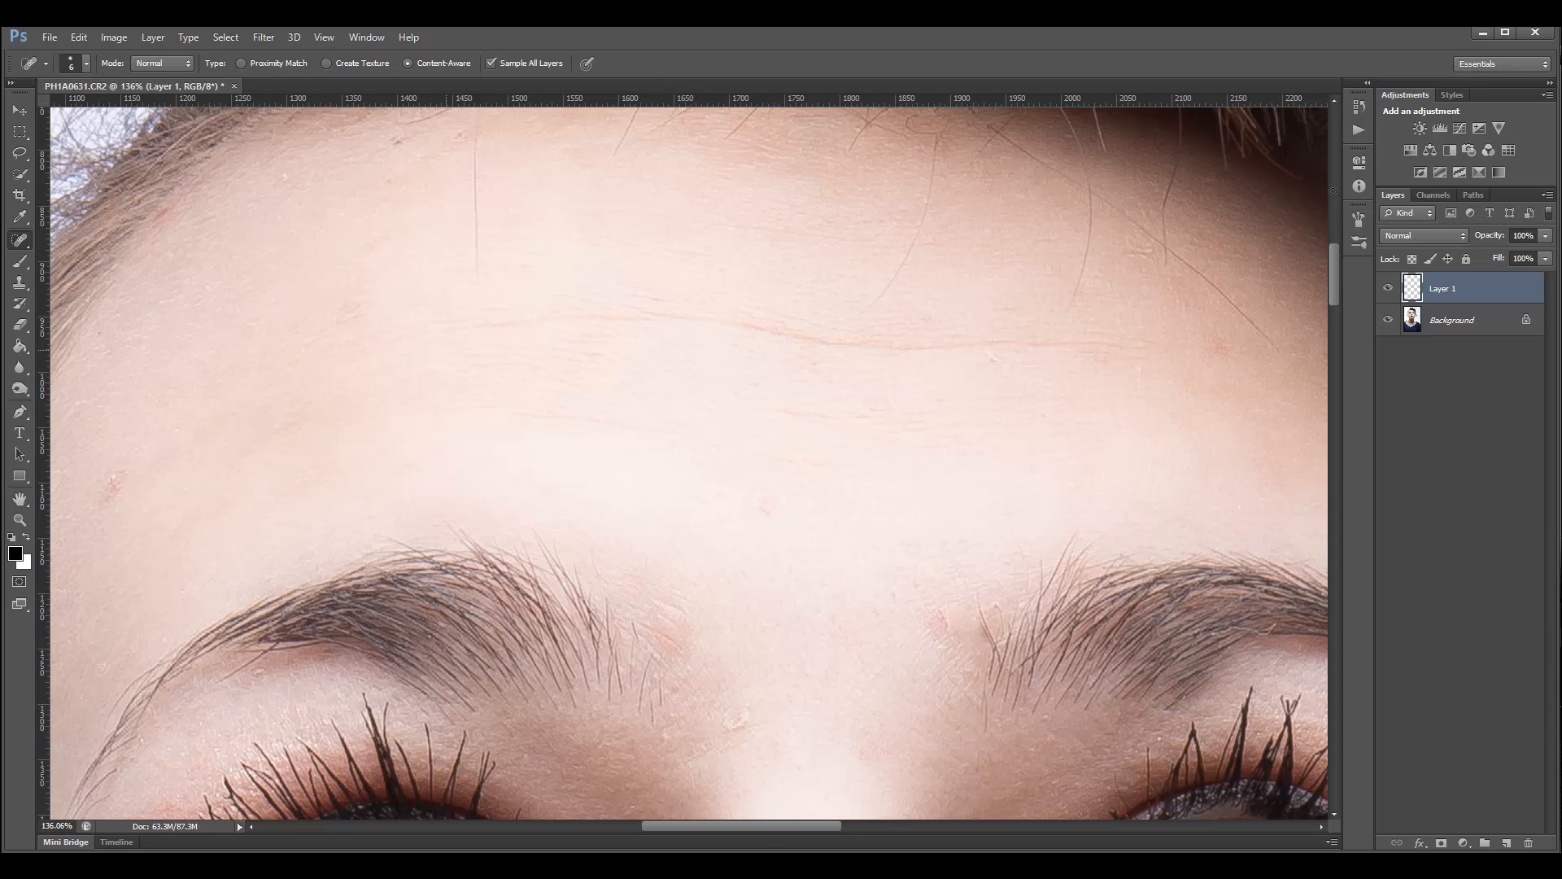
scroll(440, 339, "up", 4)
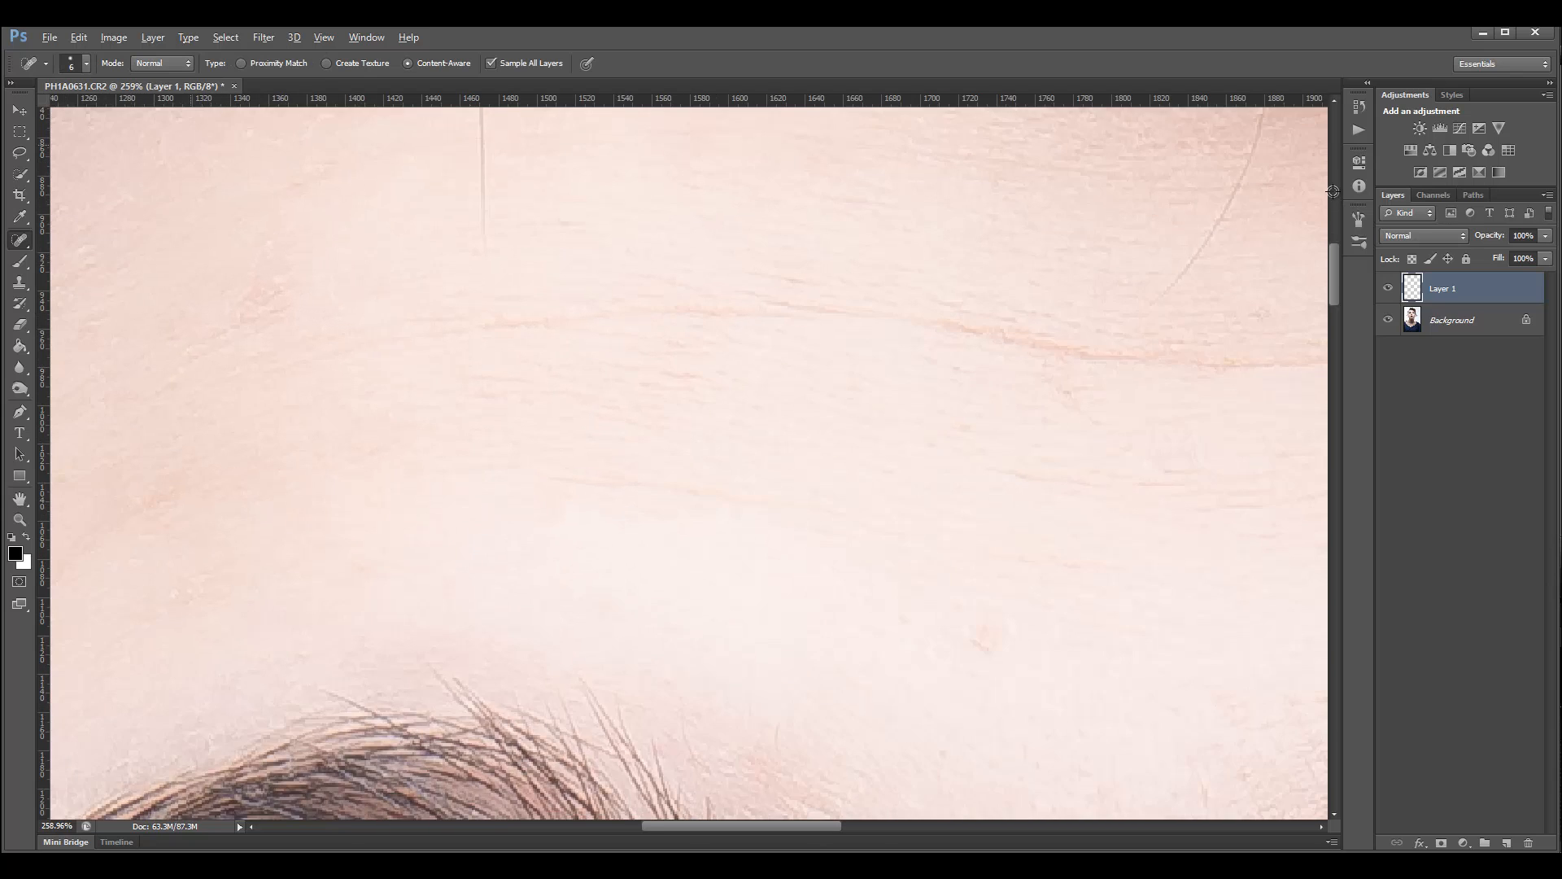
mouse_move(337, 355)
left_mouse_down()
mouse_move(349, 352)
mouse_move(302, 364)
mouse_move(612, 314)
left_mouse_up()
left_click(322, 361)
mouse_move(654, 306)
left_mouse_down()
mouse_move(815, 321)
mouse_move(799, 295)
mouse_move(832, 299)
left_mouse_up()
left_click(735, 315)
left_click_drag(857, 306, 878, 309)
left_click_drag(772, 287, 973, 320)
left_click_drag(838, 301, 1281, 366)
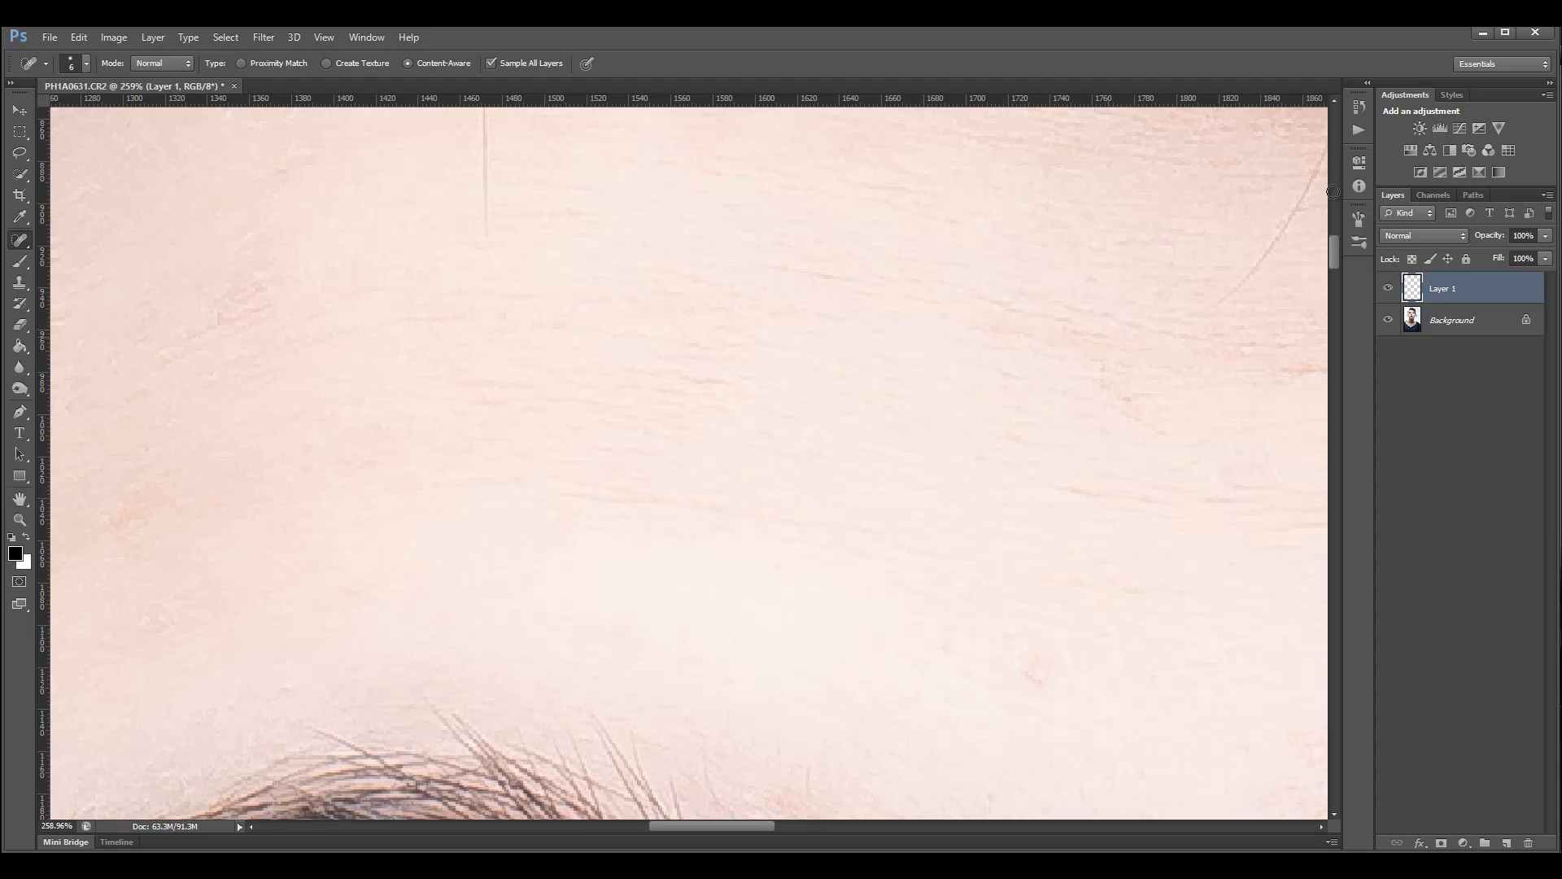
key("ctrl+z")
Spot-heal the darker part of the forehead wrinkle past the middle and the fine lines beside it.
left_click_drag(976, 318, 1115, 345)
mouse_move(1043, 316)
left_mouse_down()
mouse_move(1075, 325)
mouse_move(1062, 346)
mouse_move(1216, 367)
left_mouse_up()
left_click(1147, 349)
left_click_drag(1108, 370, 1149, 402)
left_click_drag(1213, 357, 1247, 370)
left_click_drag(762, 310, 840, 317)
left_click(743, 309)
left_click_drag(705, 283, 850, 276)
left_click(794, 267)
left_click_drag(777, 322, 804, 326)
Spot-heal the red blemish on the side of the forehead, between the hairline and the eyebrow.
scroll(867, 416, "down", 6)
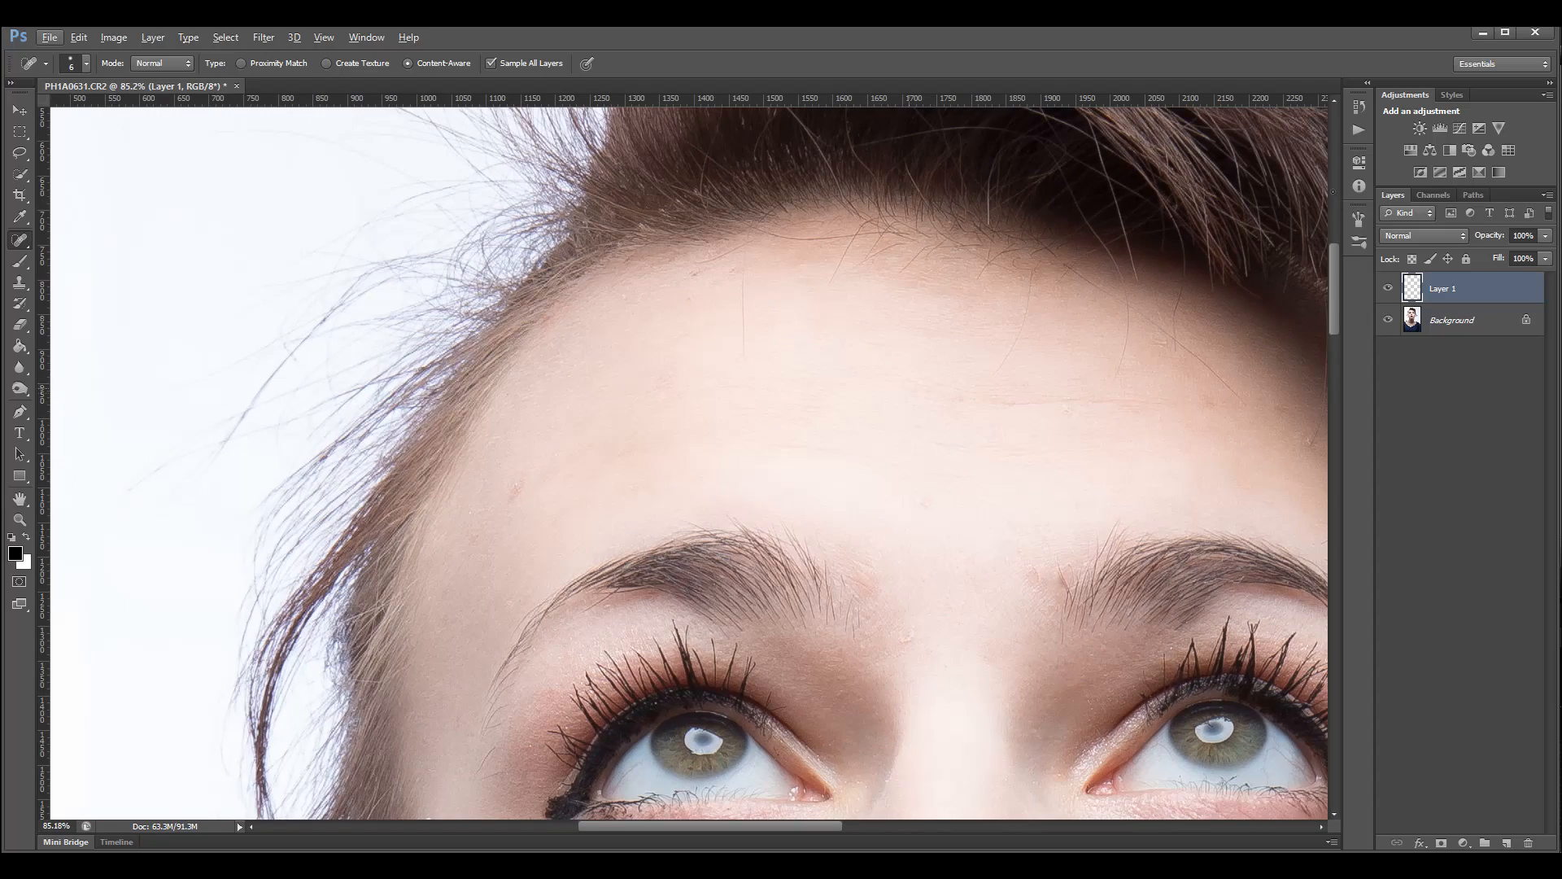
scroll(909, 450, "down", 2)
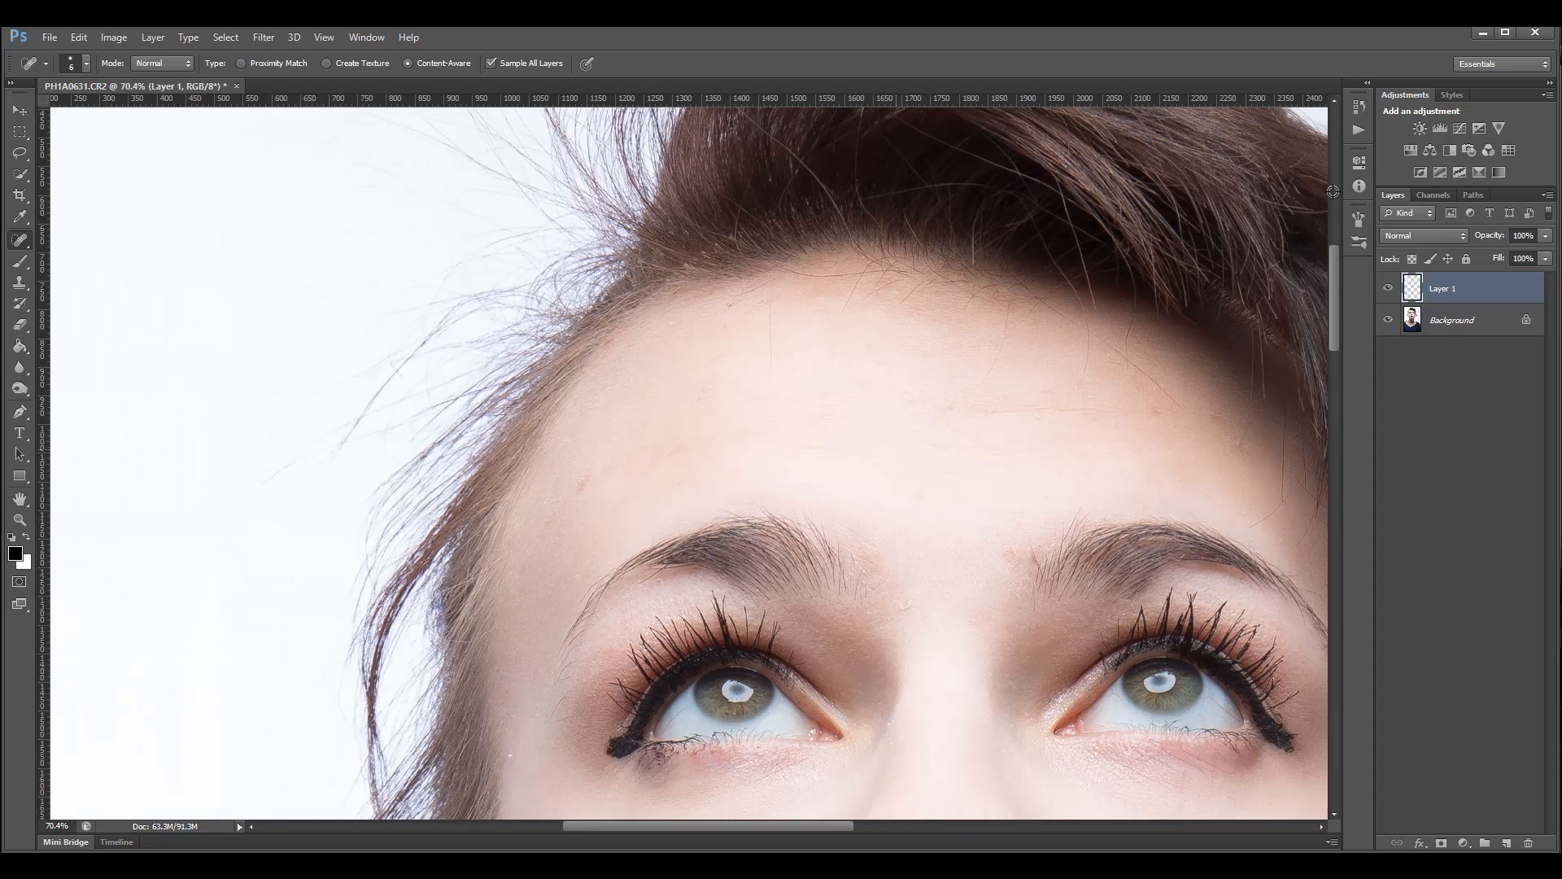
scroll(589, 497, "up", 8)
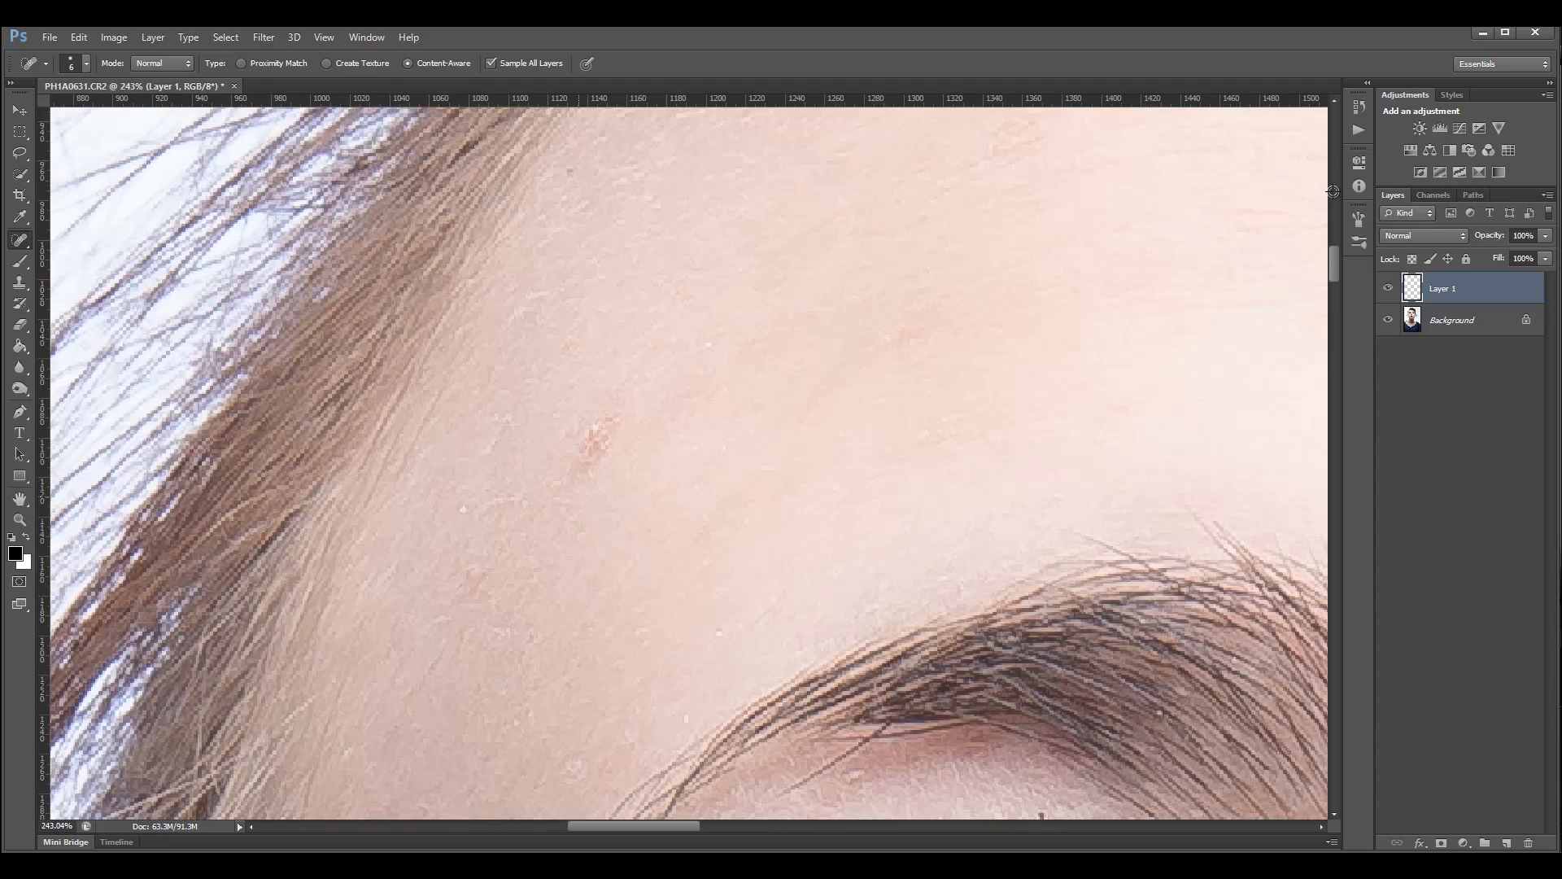
scroll(558, 482, "up", 2)
left_click_drag(623, 387, 598, 443)
left_click(568, 446)
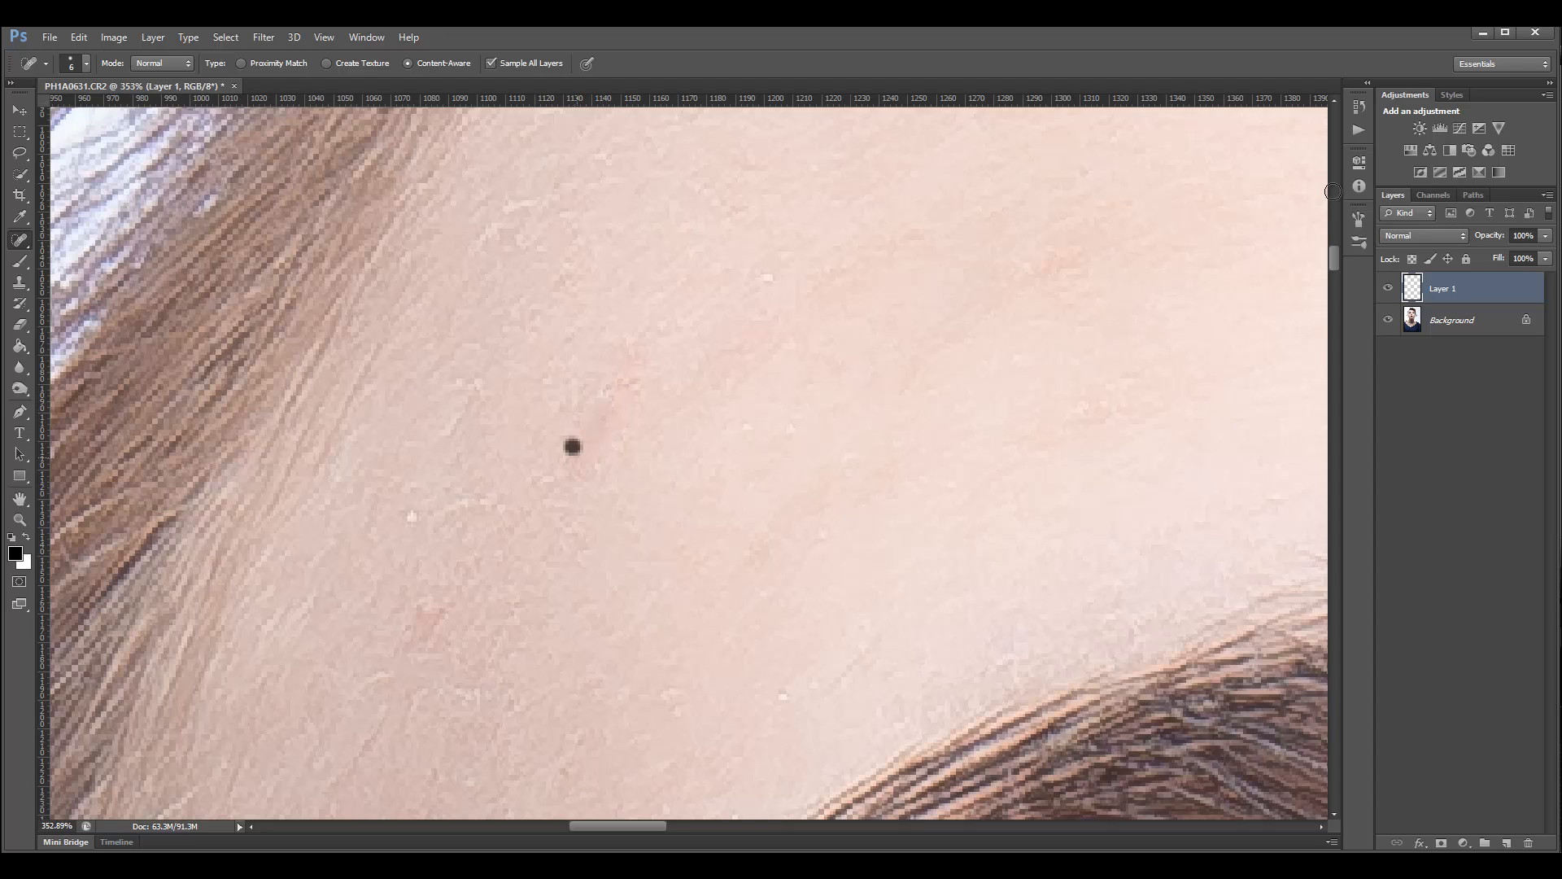
left_click(630, 386)
mouse_move(612, 389)
left_mouse_down()
mouse_move(570, 436)
mouse_move(598, 458)
left_mouse_up()
Spot-heal the white specks and the small reddish spot around the healed blemish near the hairline.
left_click(412, 514)
left_click_drag(428, 601, 417, 621)
left_click_drag(446, 603, 425, 632)
left_click(420, 628)
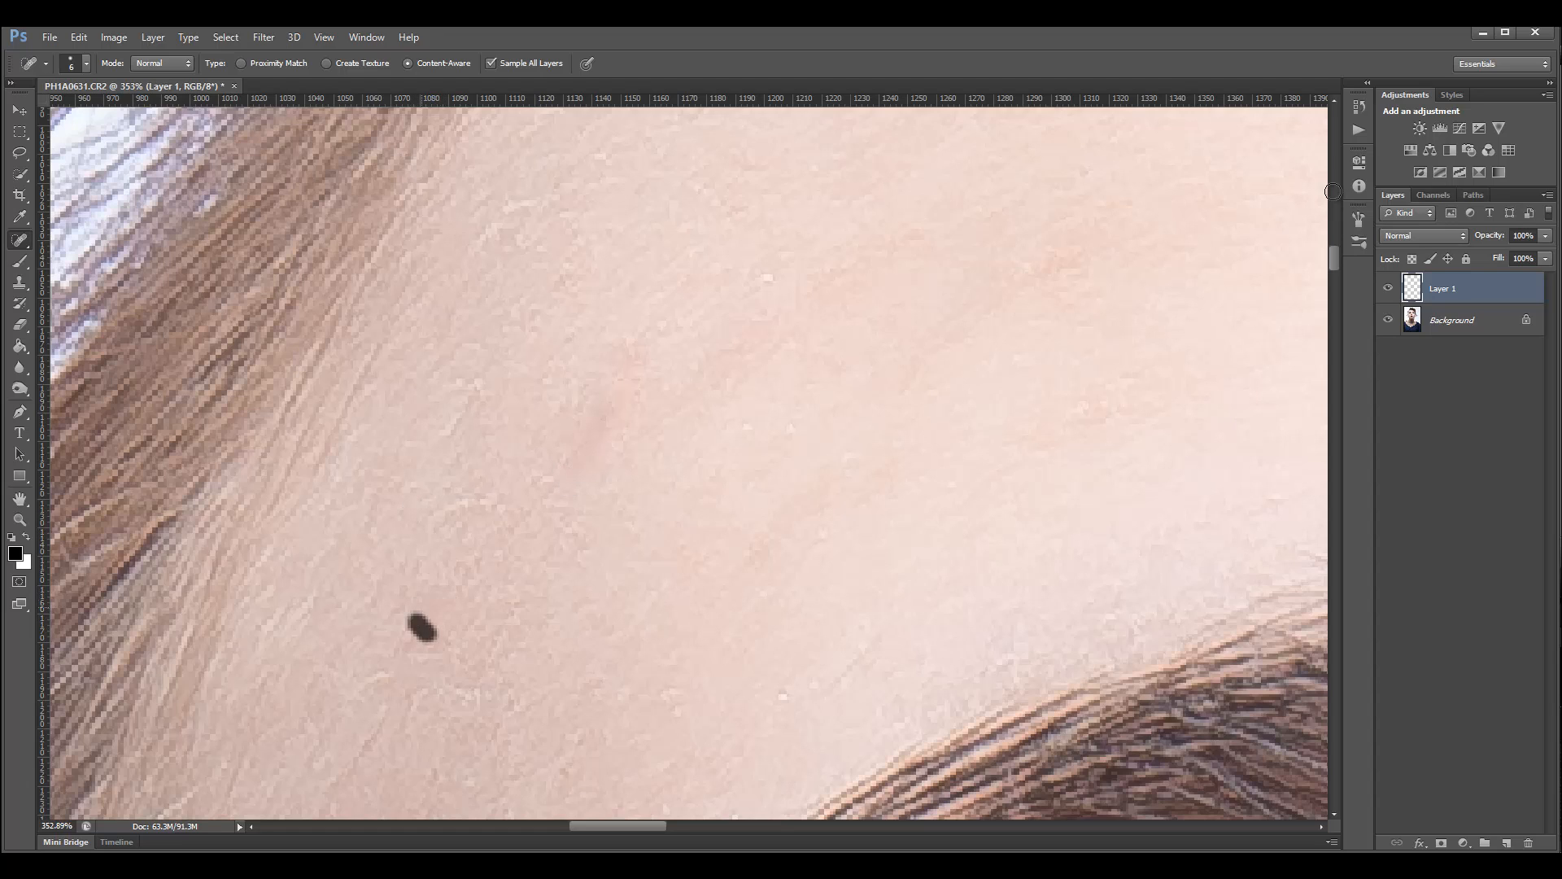
left_click(436, 604)
left_click(383, 677)
left_click_drag(758, 271, 784, 286)
Heal the remaining redness where the side forehead blemish was and the small specks just below it.
left_click_drag(599, 429, 586, 464)
left_click(578, 451)
left_click_drag(565, 465, 601, 418)
left_click_drag(601, 416, 618, 426)
left_click_drag(608, 455, 609, 446)
left_click(549, 488)
left_click(487, 506)
left_click_drag(548, 507, 567, 519)
Spot-heal the round pale blemish in the centre of the forehead, just above and between the eyebrows.
scroll(719, 382, "down", 8)
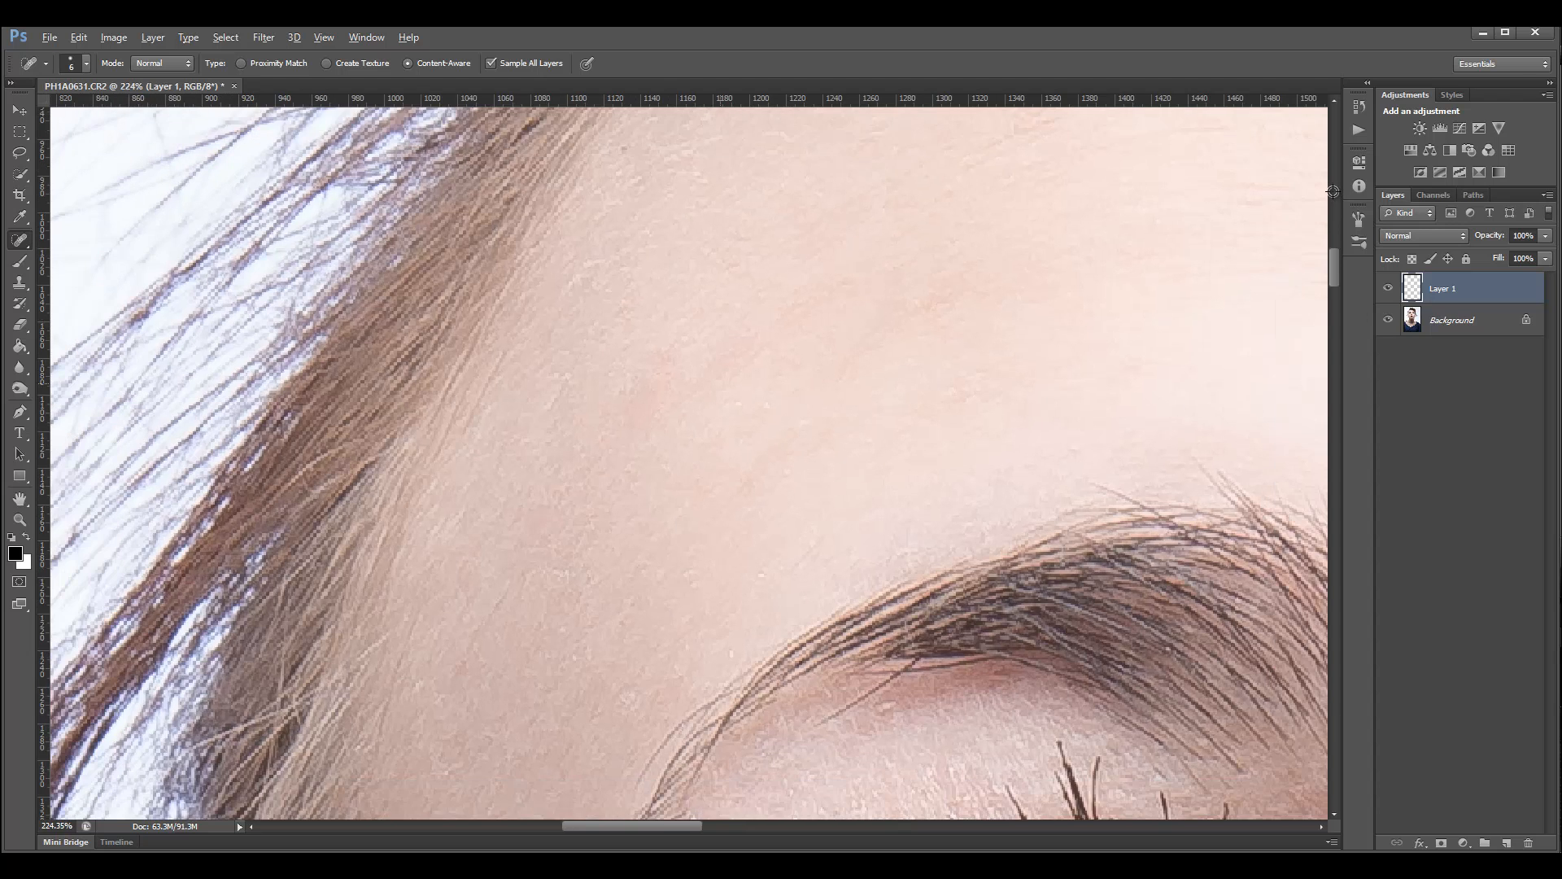
scroll(721, 380, "down", 2)
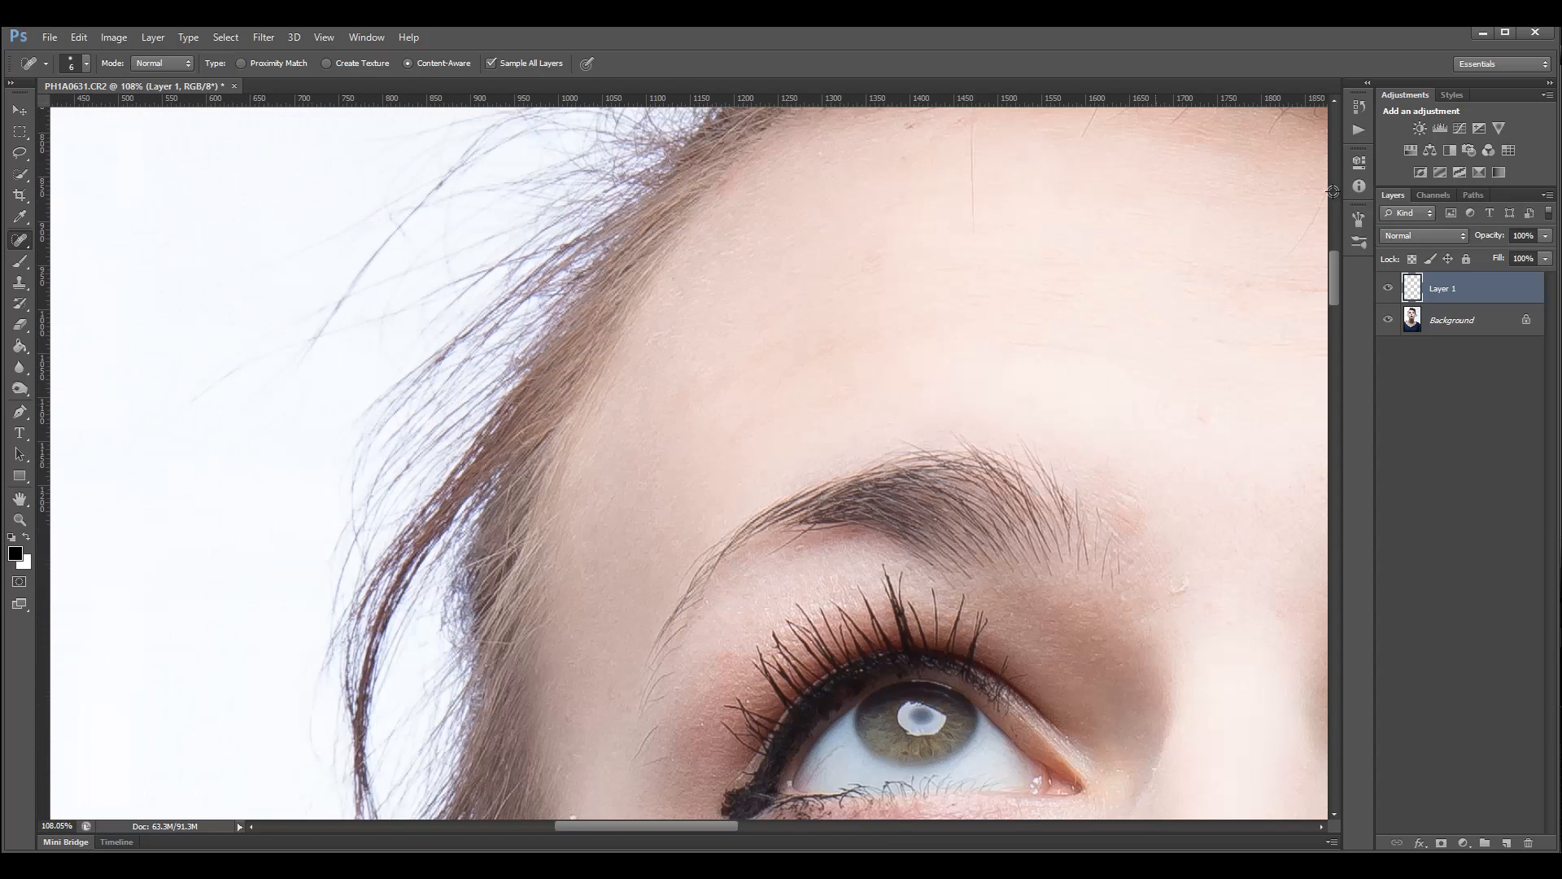
left_click_drag(662, 826, 784, 826)
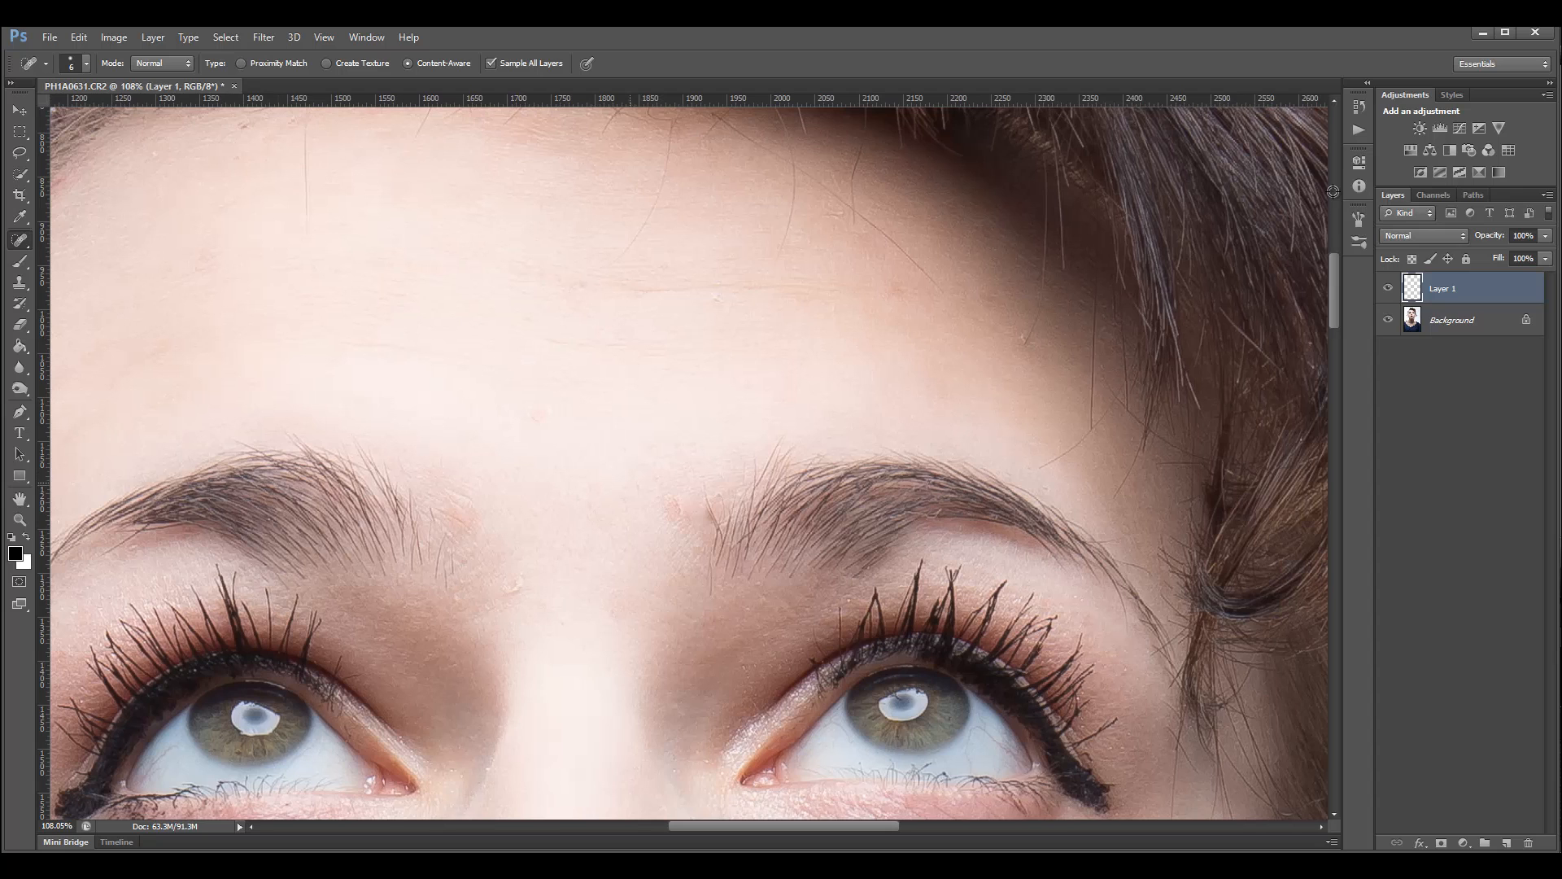
scroll(651, 481, "up", 5)
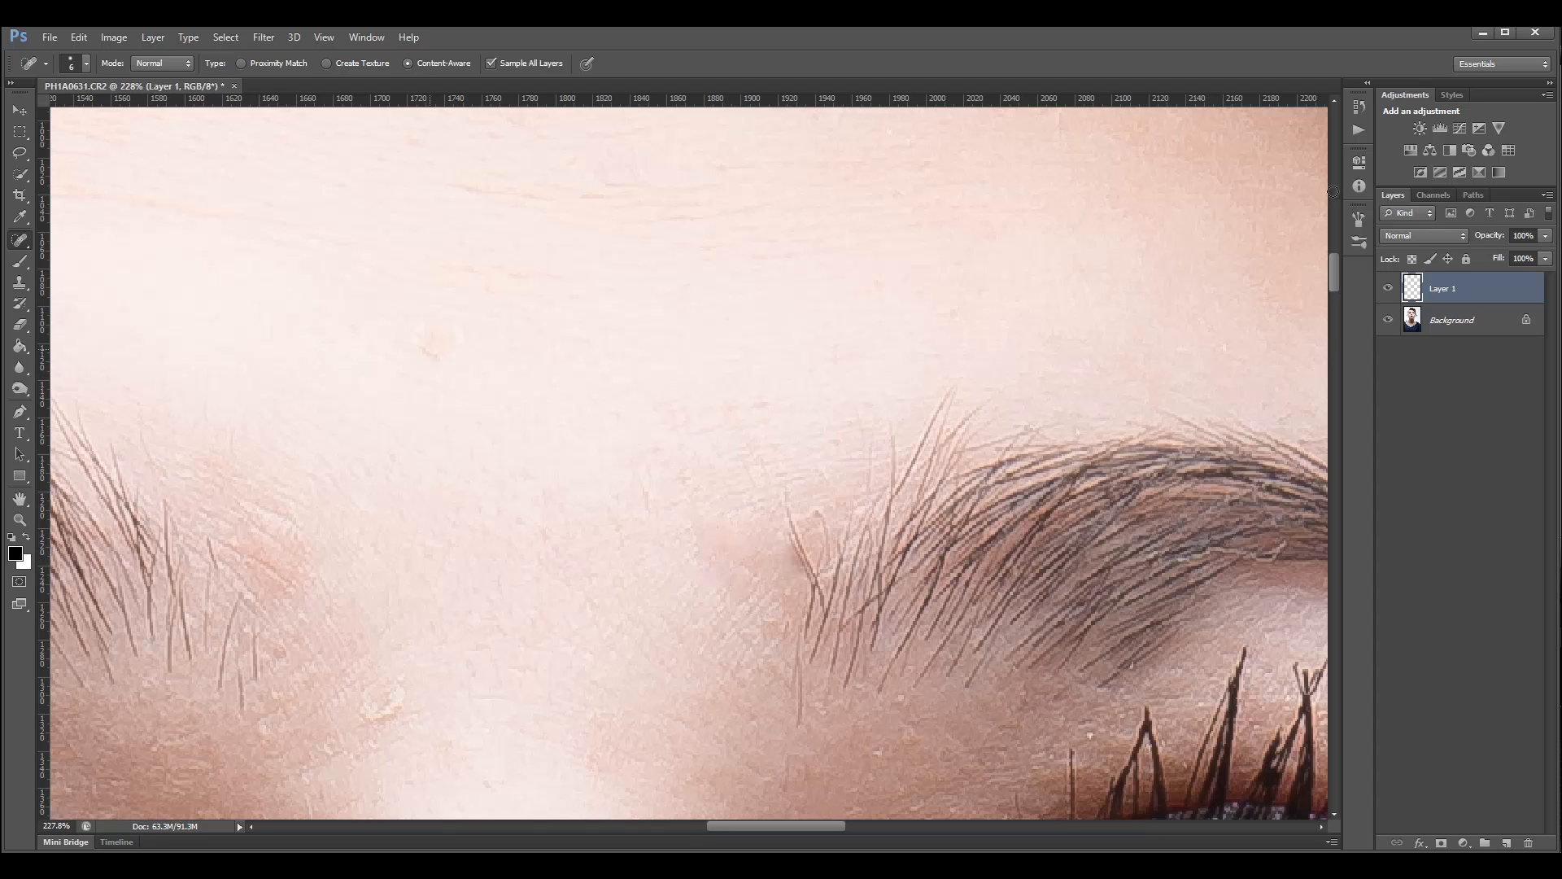
mouse_move(429, 351)
left_mouse_down()
mouse_move(439, 360)
mouse_move(424, 338)
mouse_move(455, 352)
left_mouse_up()
left_click(446, 335)
left_click(427, 349)
left_click(447, 352)
left_click_drag(419, 342, 423, 347)
Spot-heal the flaky skin patch beside the upper nose bridge, below the inner end of the eyebrow.
mouse_move(403, 705)
left_mouse_down()
mouse_move(368, 722)
mouse_move(395, 687)
left_mouse_up()
left_click(382, 703)
left_click(393, 689)
left_click(376, 686)
Switch to the Clone Stamp and set its opacity to 30%.
key("s")
key("j")
key("s")
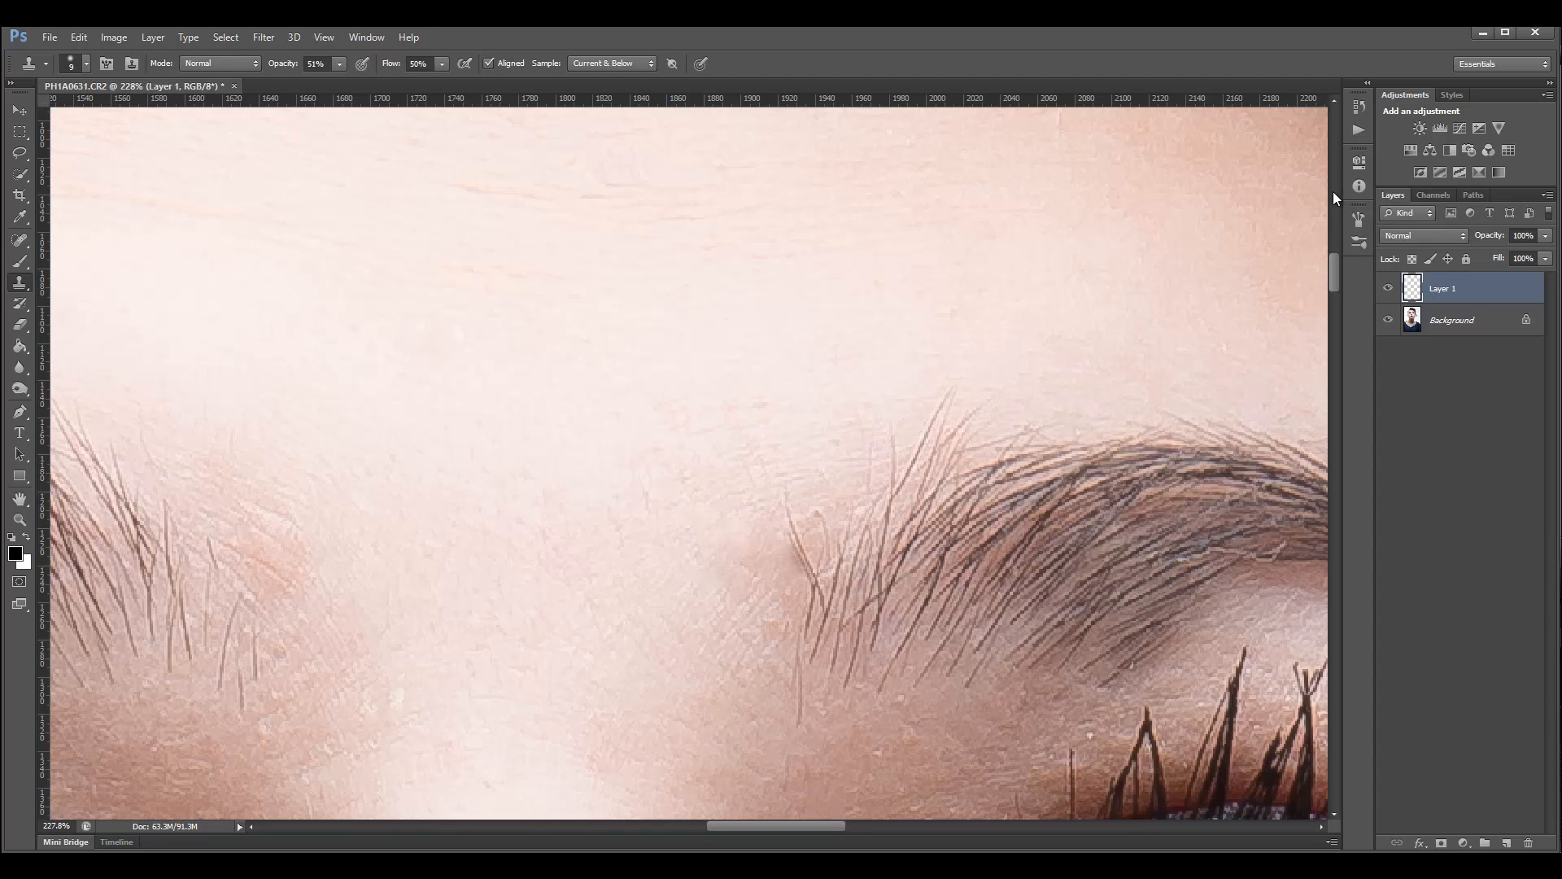
key("3")
Compare the whole portrait before and after retouching by repeatedly hiding and showing Layer 1, leaving it shown.
scroll(1333, 191, "down", 12)
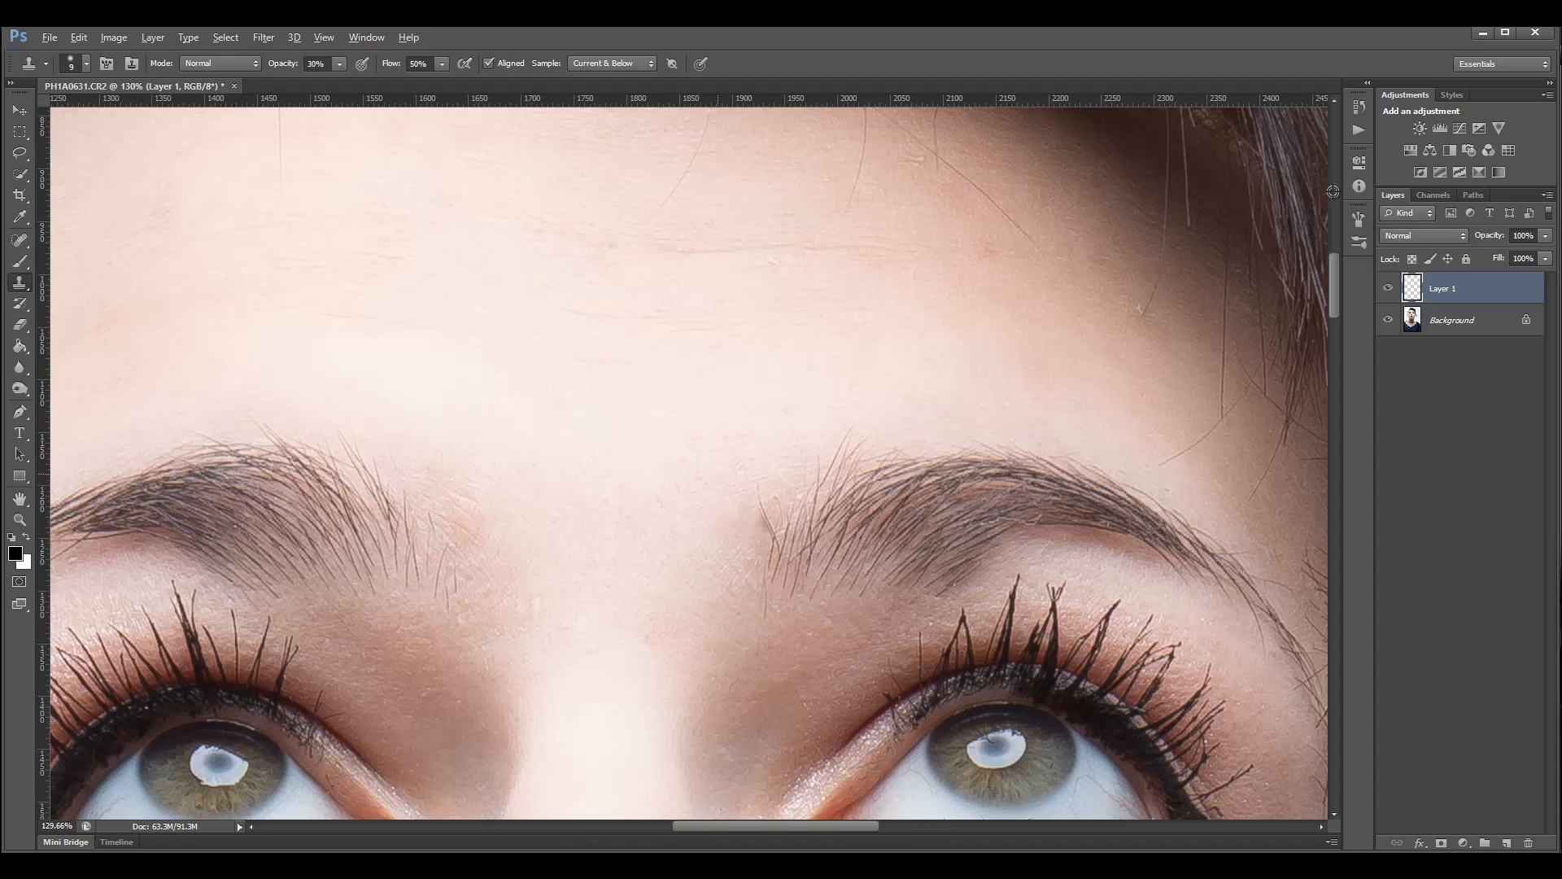
scroll(1333, 192, "down", 6)
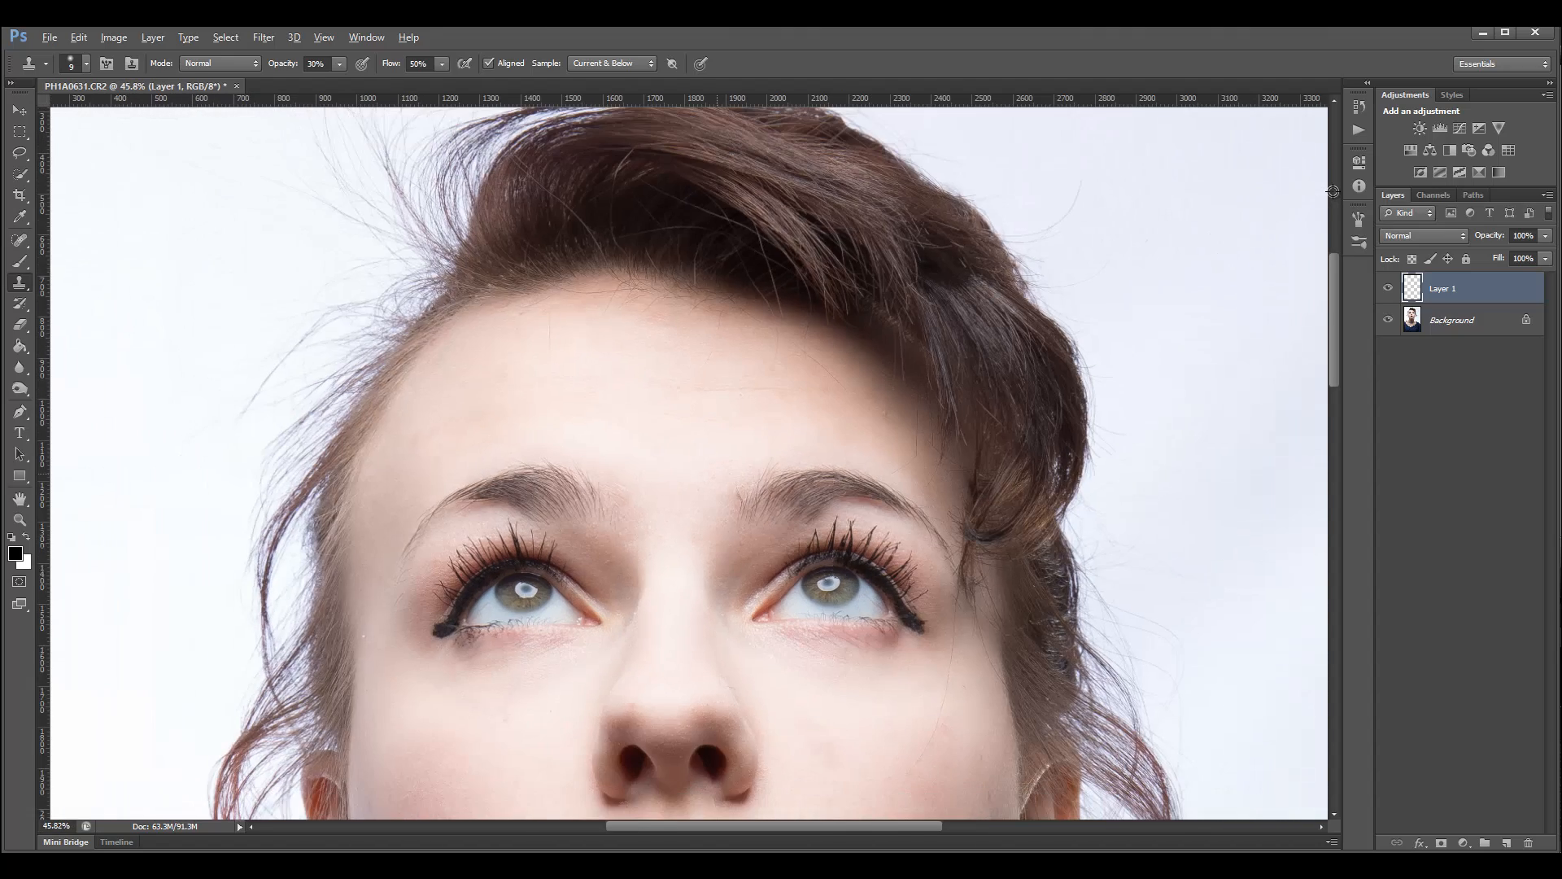
scroll(1333, 191, "down", 2)
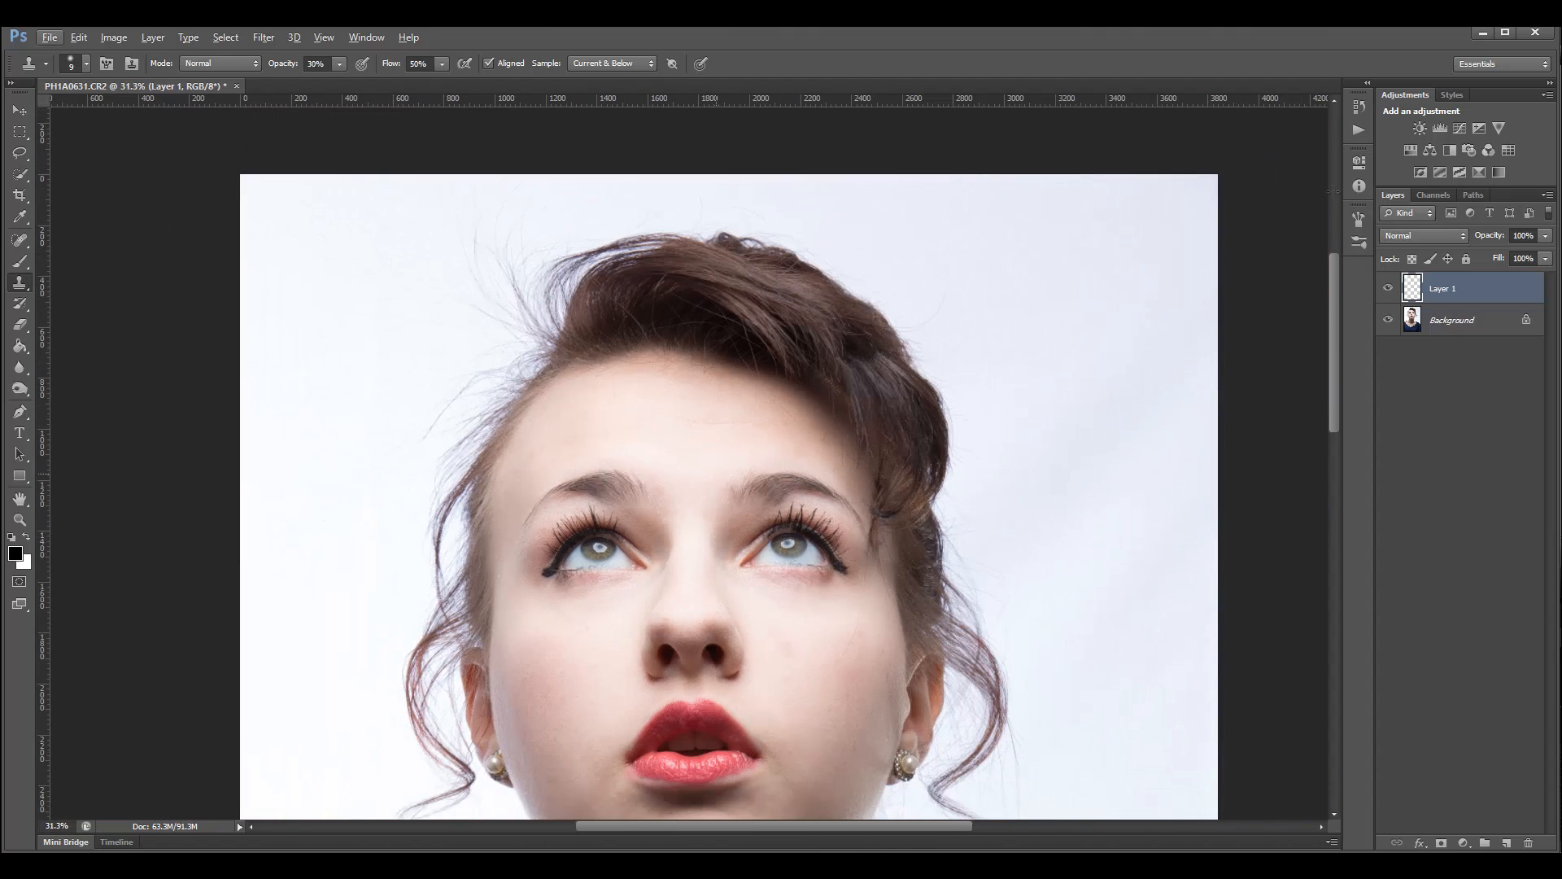
scroll(1333, 191, "down", 3)
scroll(1333, 191, "down", 2)
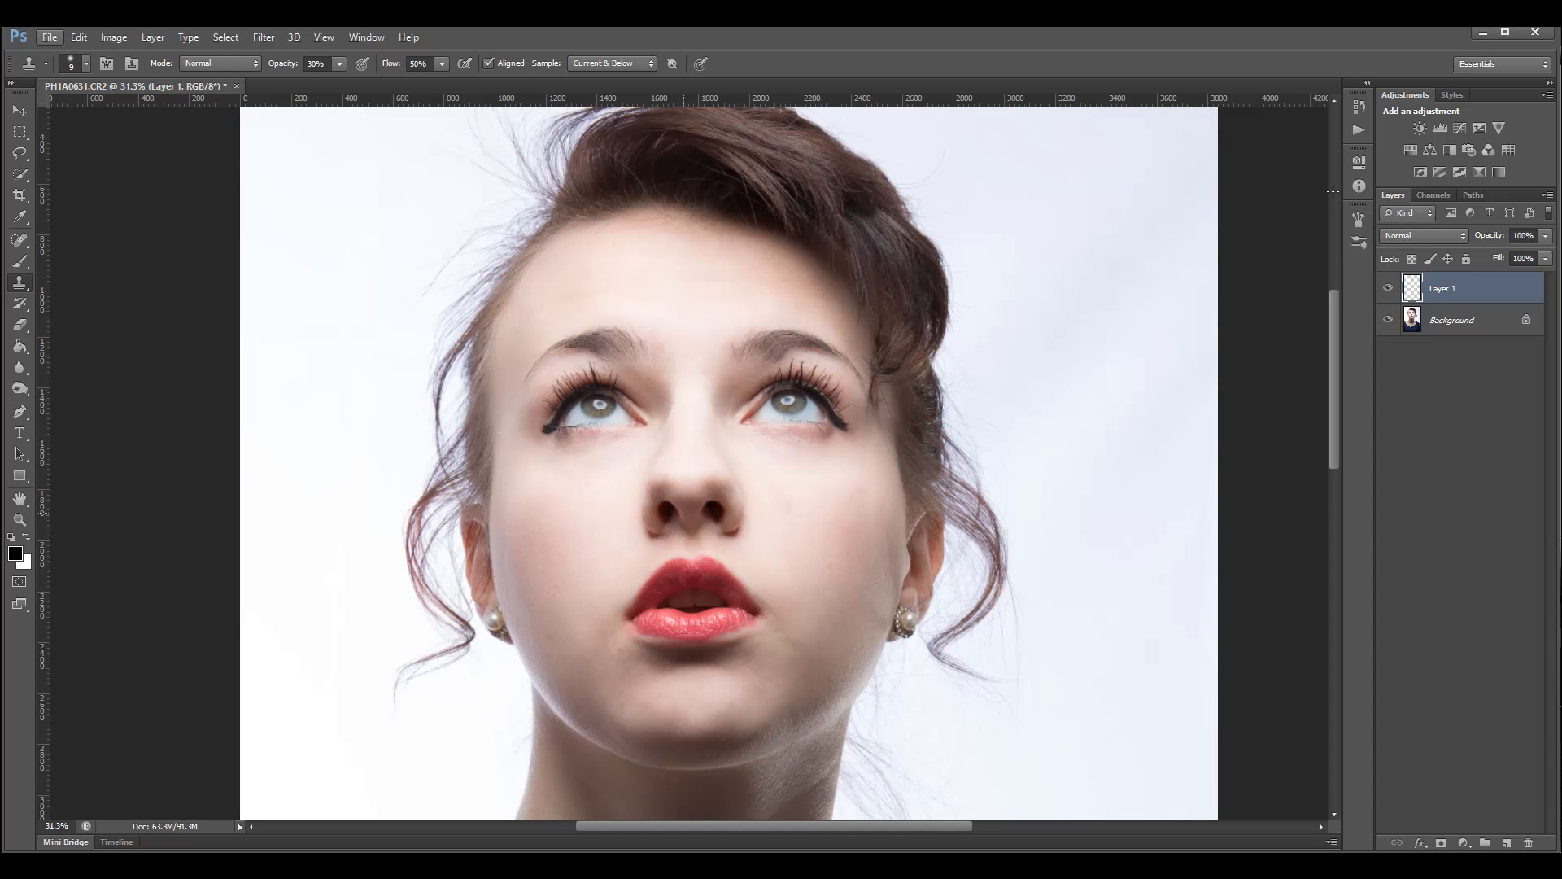
scroll(1333, 191, "up", 1)
scroll(1333, 195, "up", 1)
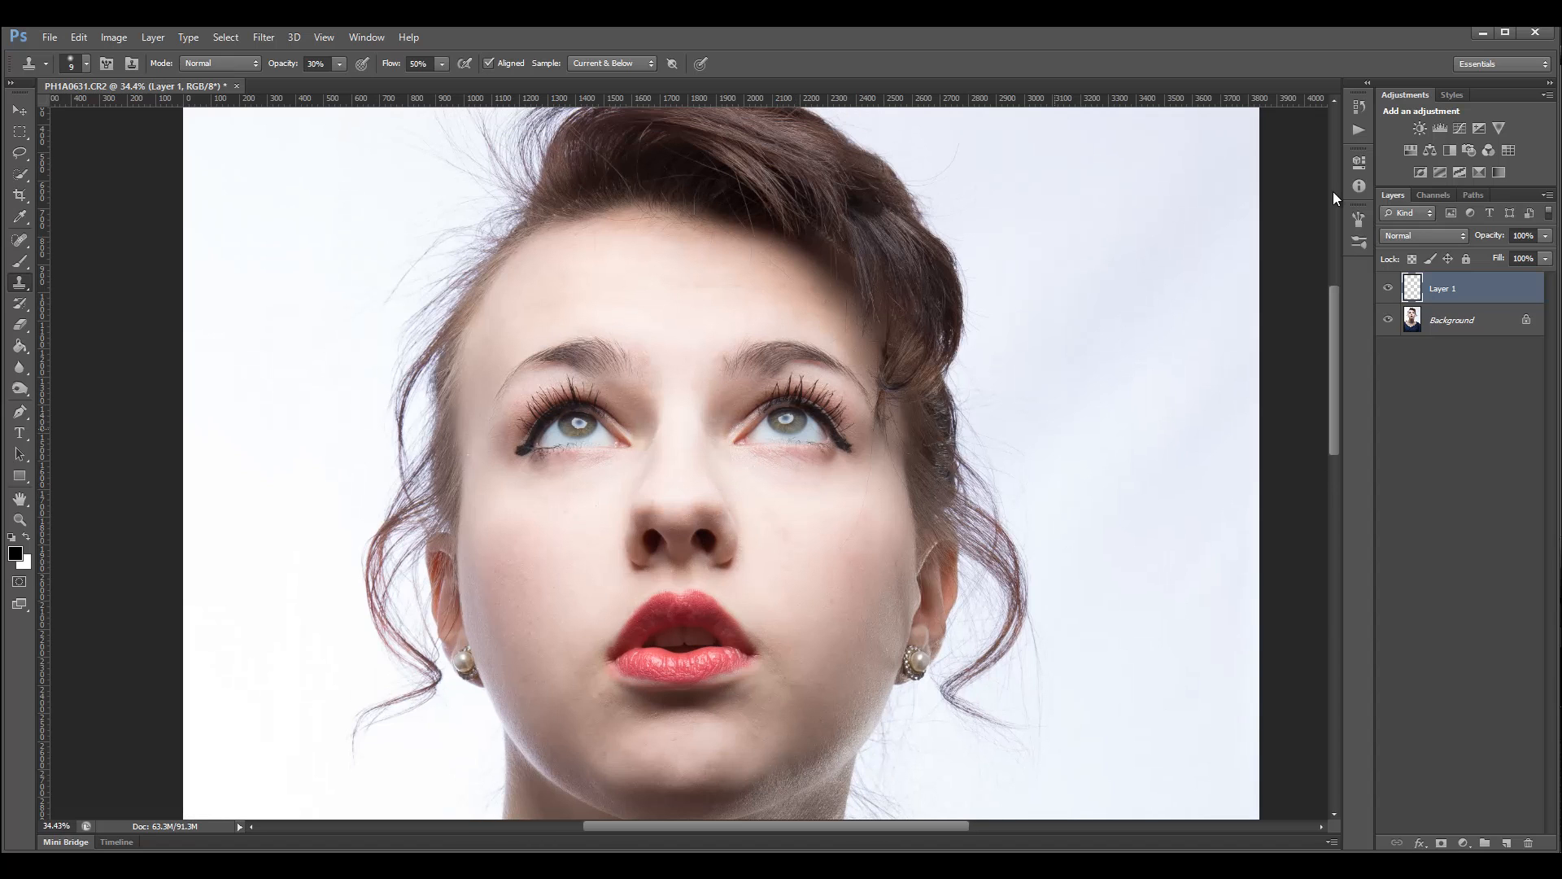
key("ctrl+comma")
key("ctrl+comma")
key("ctrl+comma")
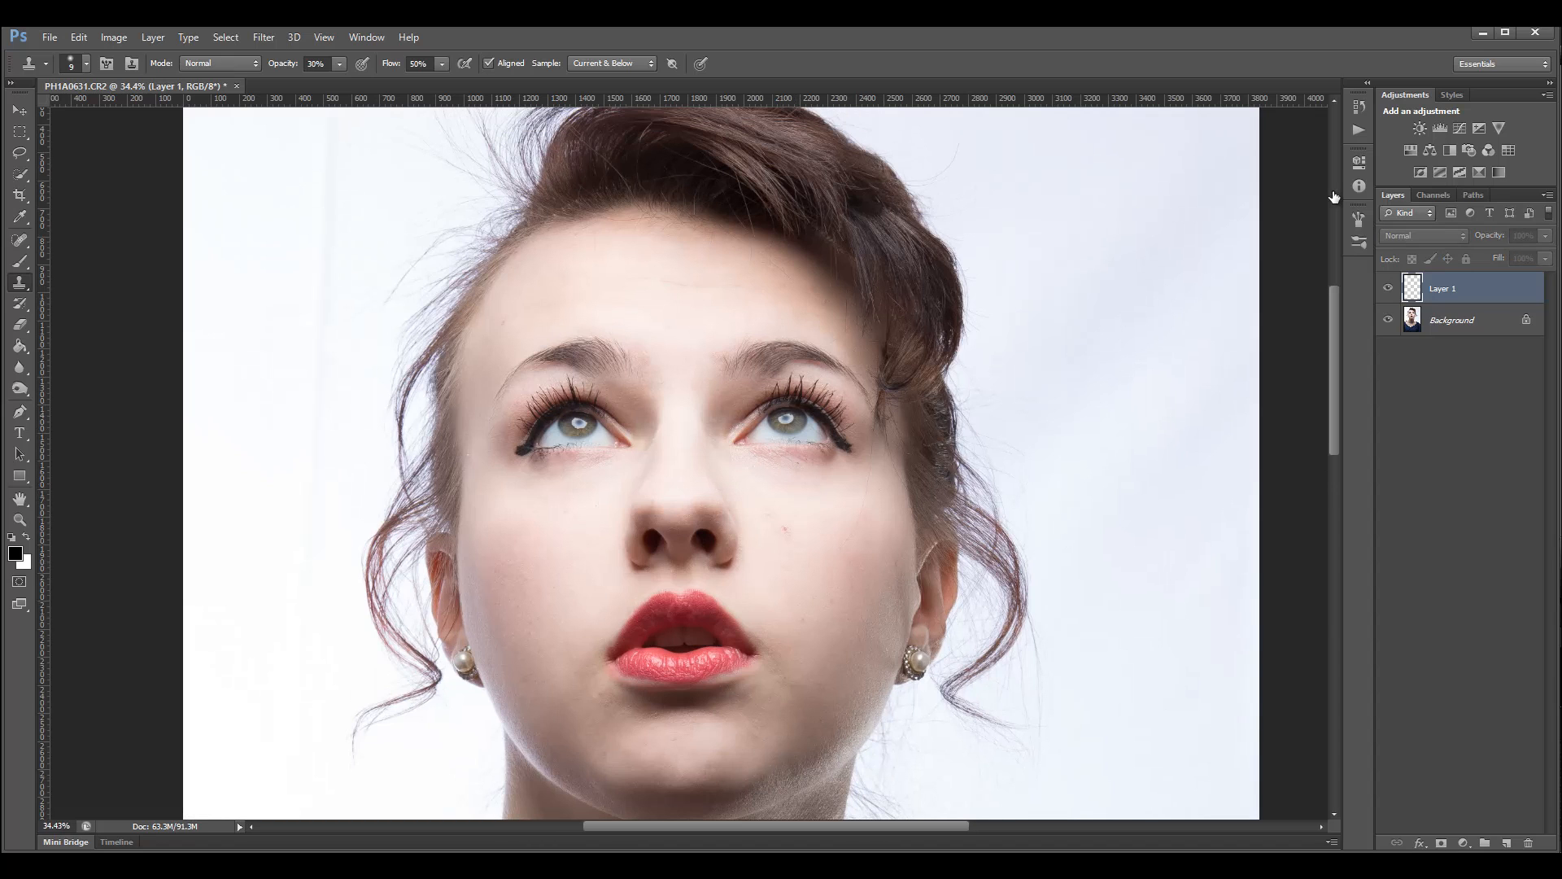
key("ctrl+comma")
key("ctrl+comma")
key("ctrl+comma")
key("ctrl+comma")
key("ctrl+comma")
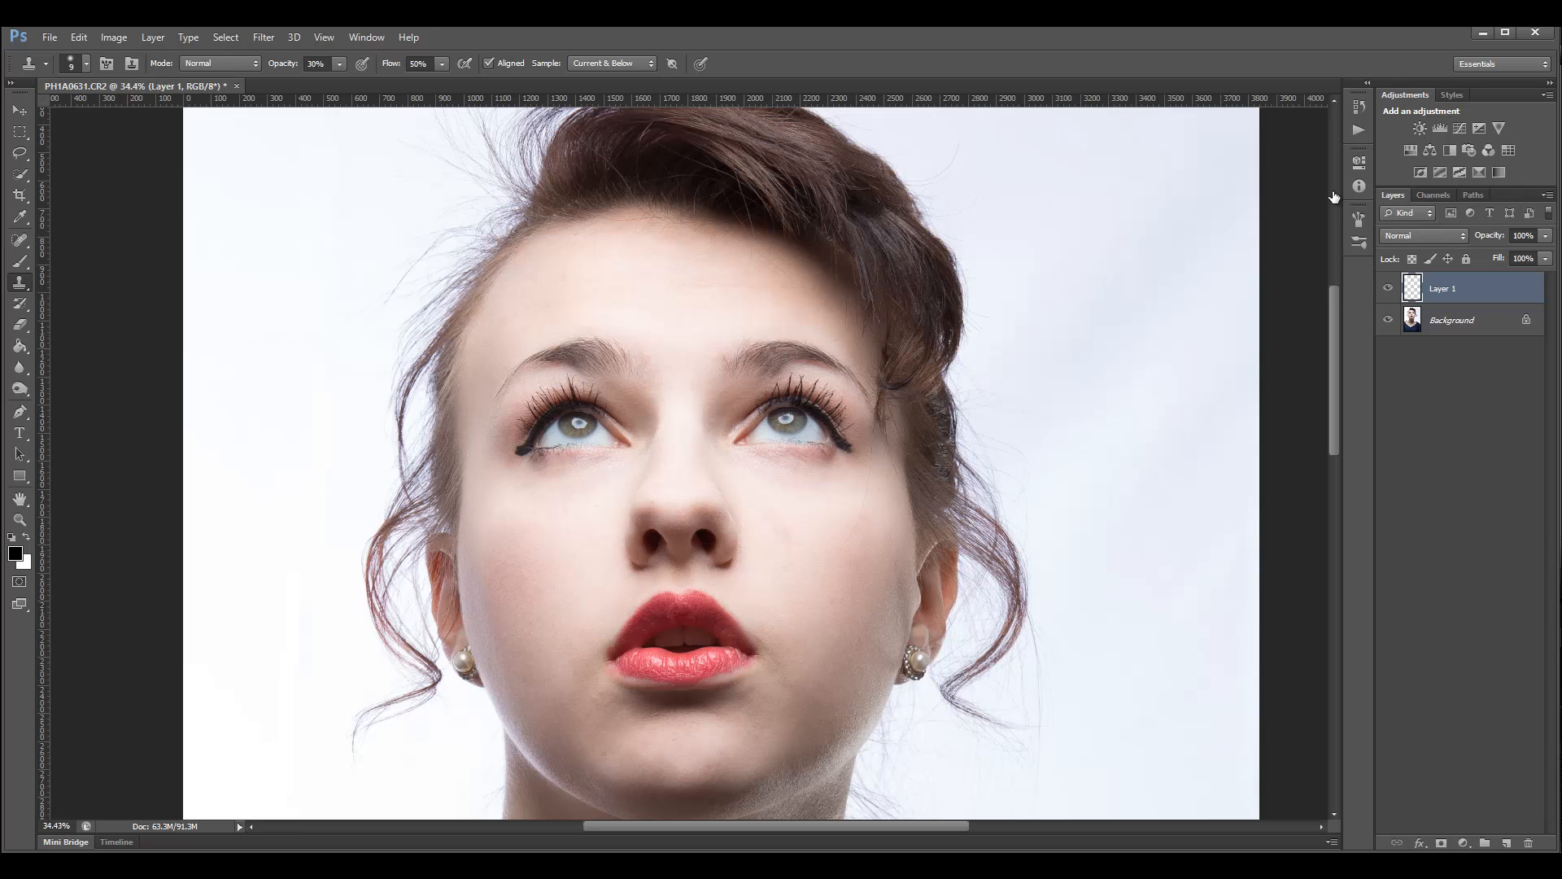
left_click(1388, 288)
left_click(1389, 288)
left_click(1388, 288)
left_click(1388, 289)
left_click(1388, 288)
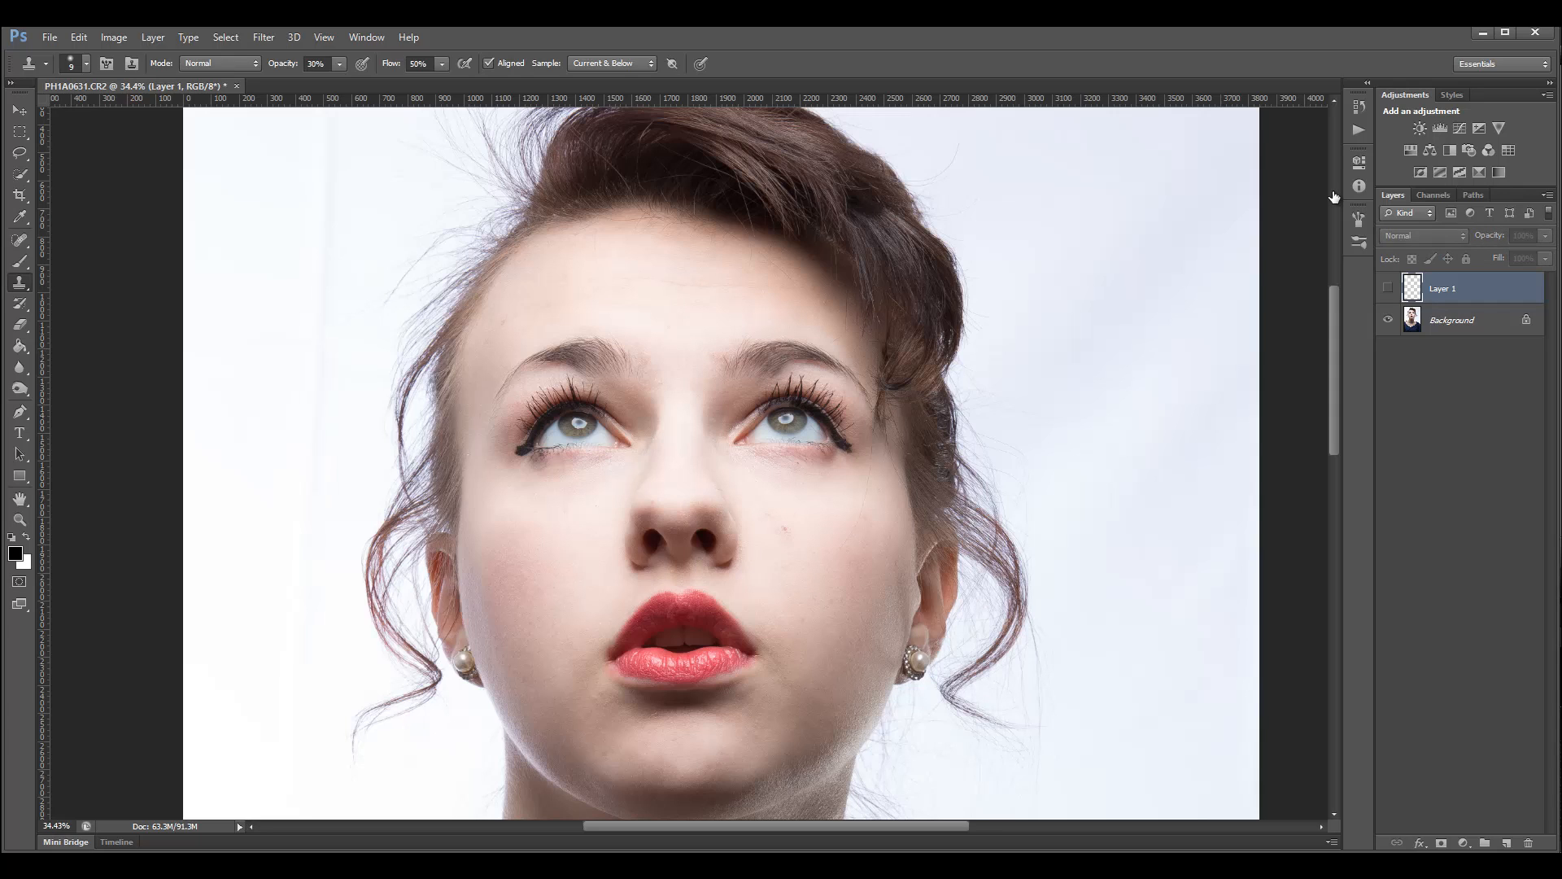
left_click(1389, 288)
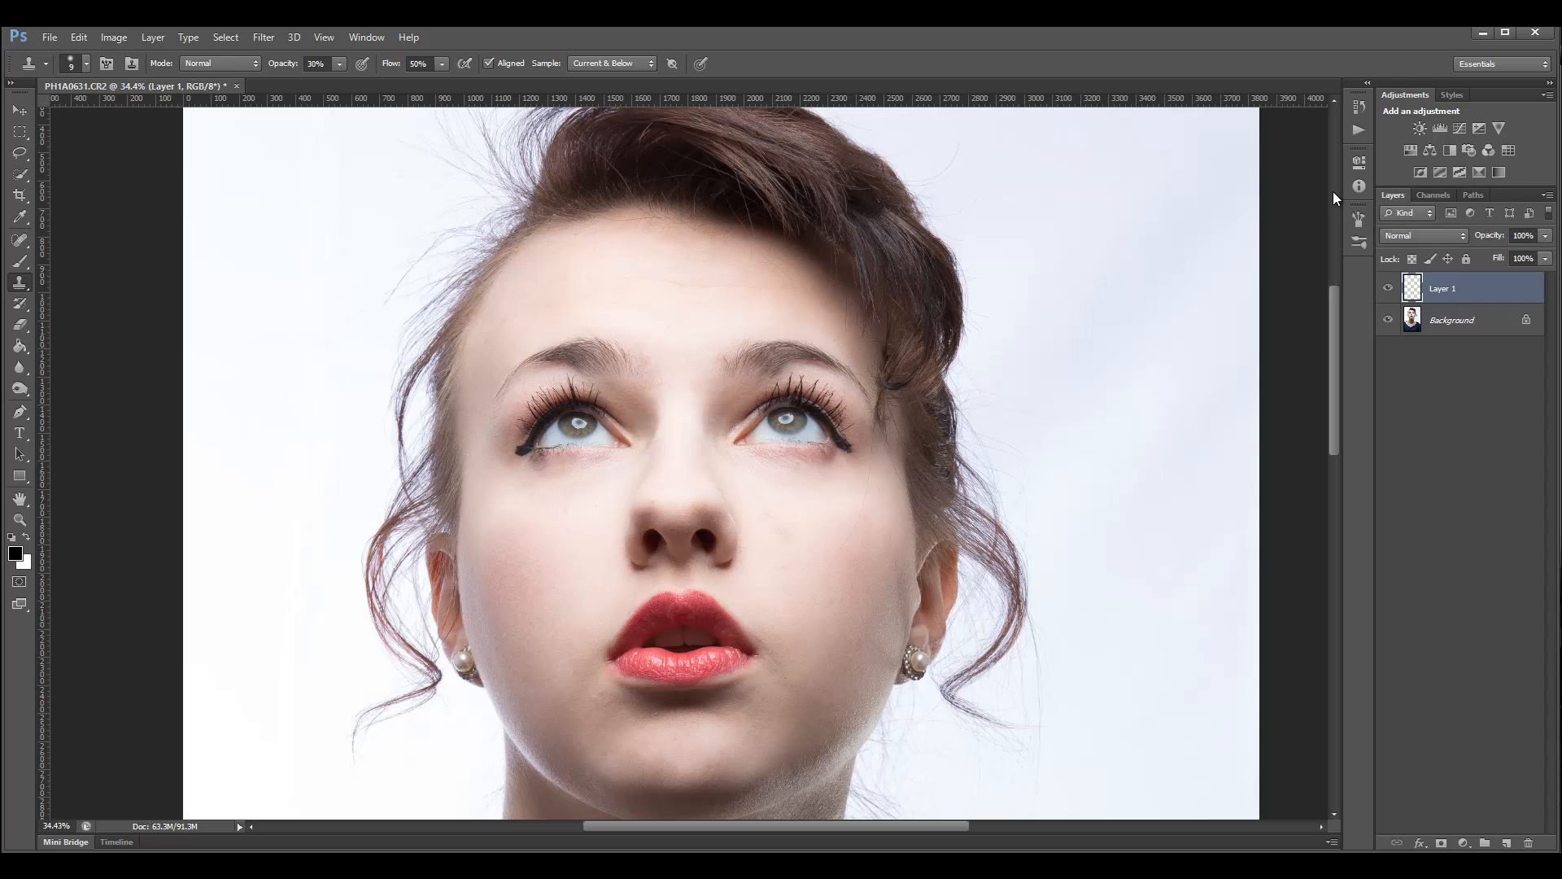